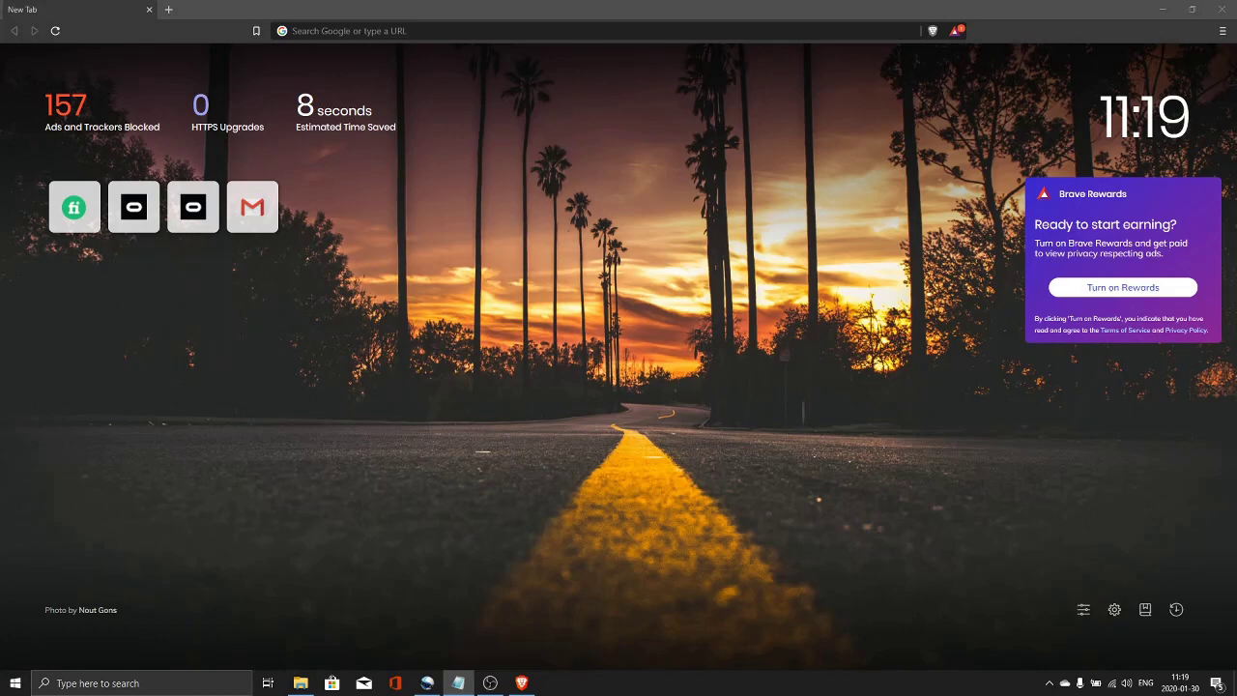
- Load the Visual Studio downloads page at visualstudio.microsoft.com/downloads
{"action": "left_click", "coordinate": [428, 30]}
{"action": "type", "text": "https://visualstudio.microsoft.com/downloads/"}
{"action": "key", "text": "Return"}
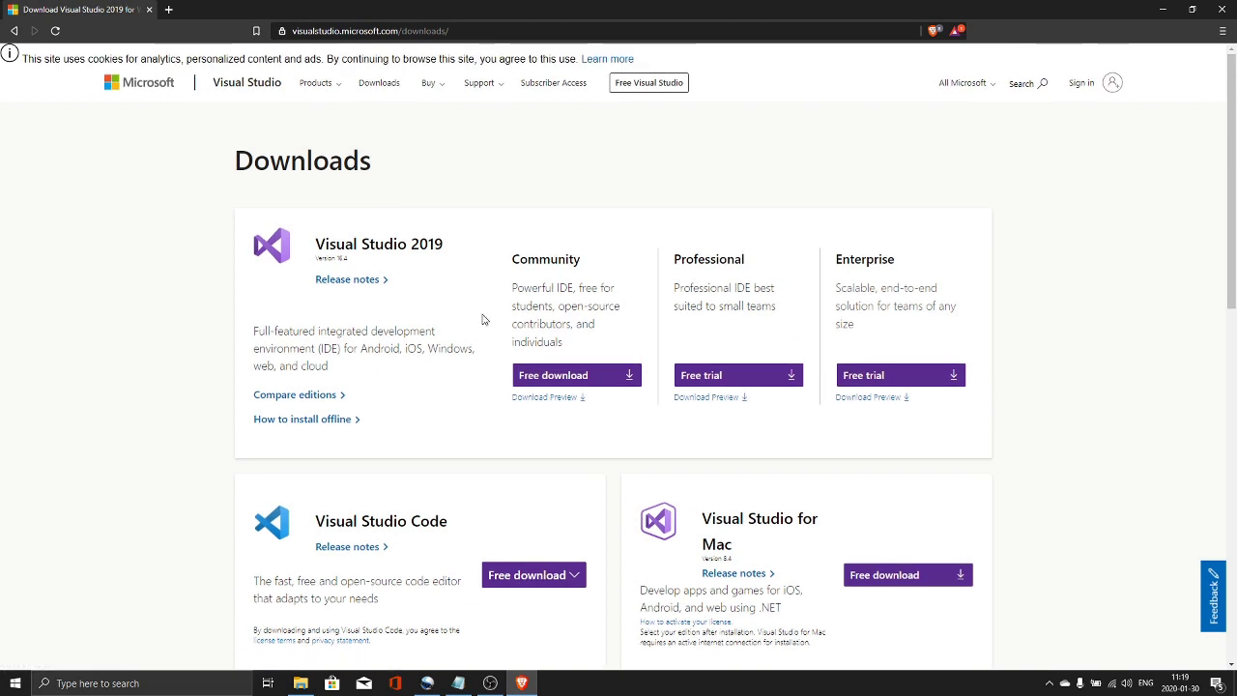
- Save the free Visual Studio 2019 Community installer vs_Community.exe to Downloads
{"action": "left_click", "coordinate": [589, 377]}
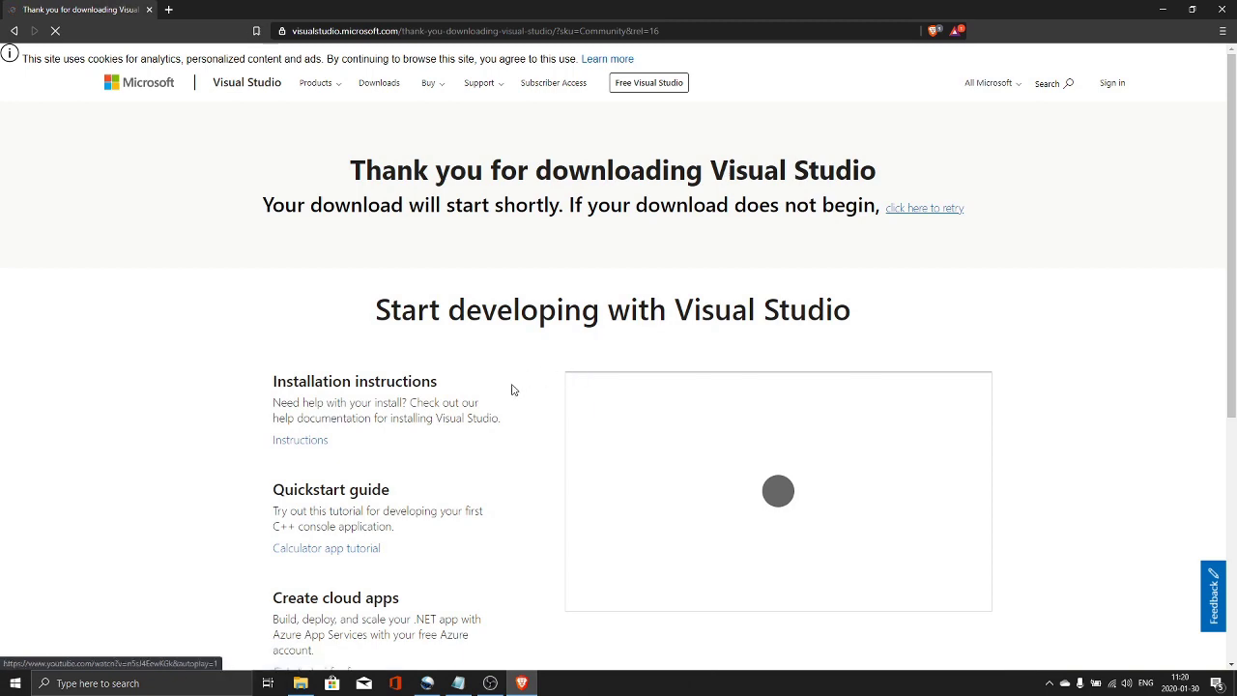
{"action": "scroll", "coordinate": [511, 390], "scroll_direction": "down", "scroll_amount": 4}
{"action": "scroll", "coordinate": [496, 382], "scroll_direction": "up", "scroll_amount": 3}
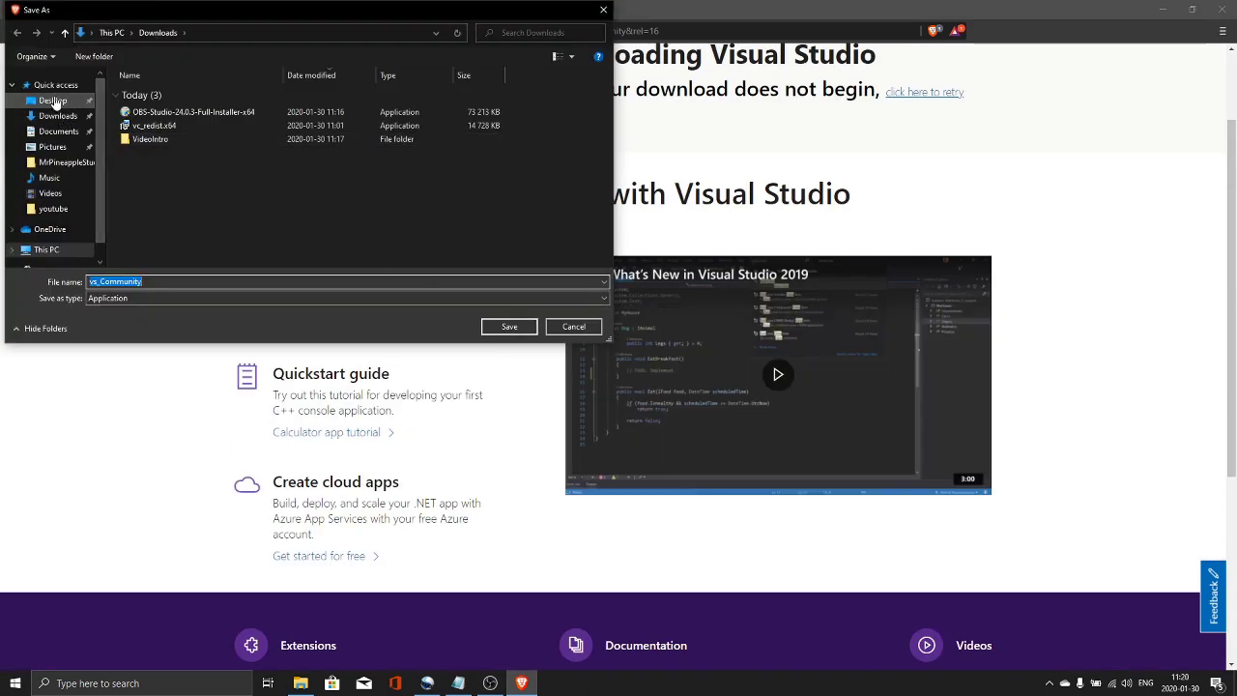
{"action": "left_click", "coordinate": [509, 325]}
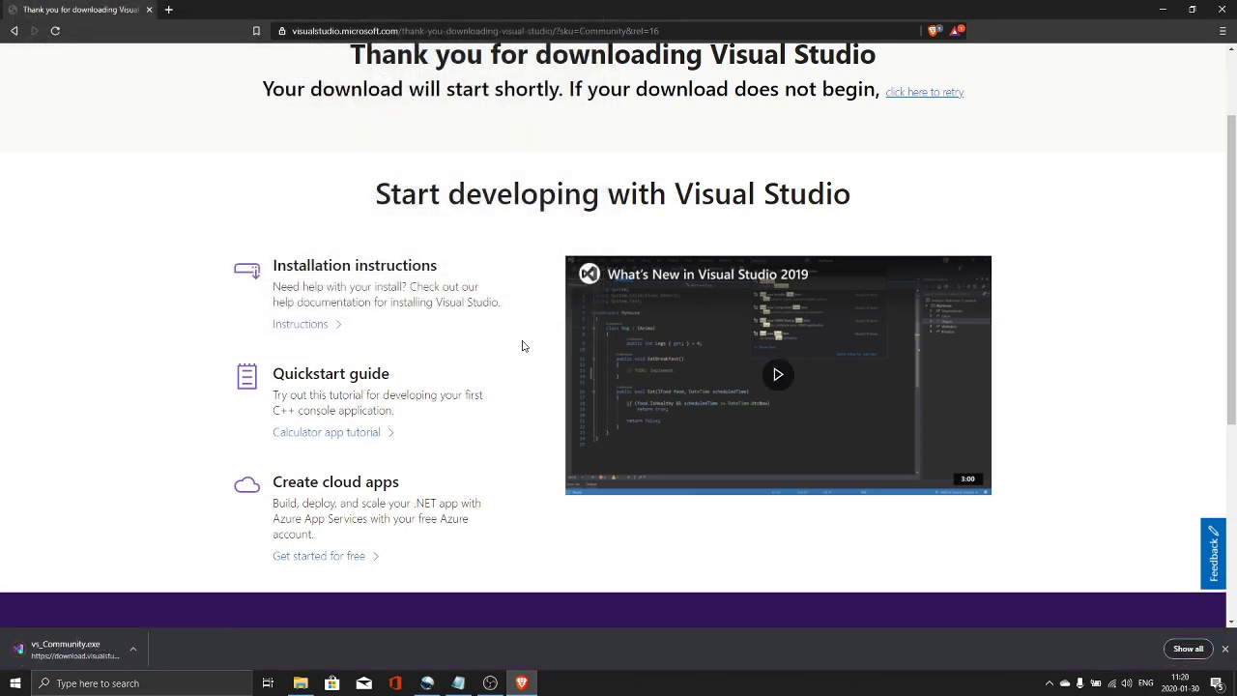
- Install Visual Studio Community 2019 from vs_Community.exe and launch it with the Dark theme
{"action": "left_click", "coordinate": [129, 641]}
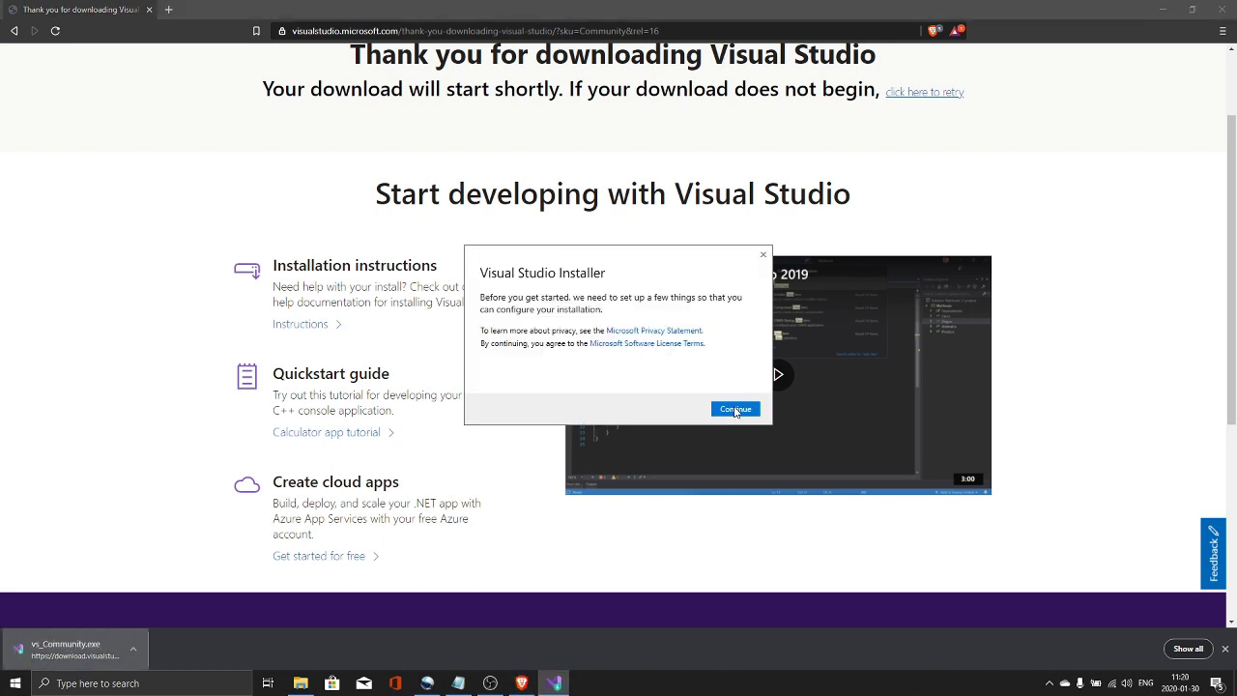
{"action": "left_click", "coordinate": [735, 408]}
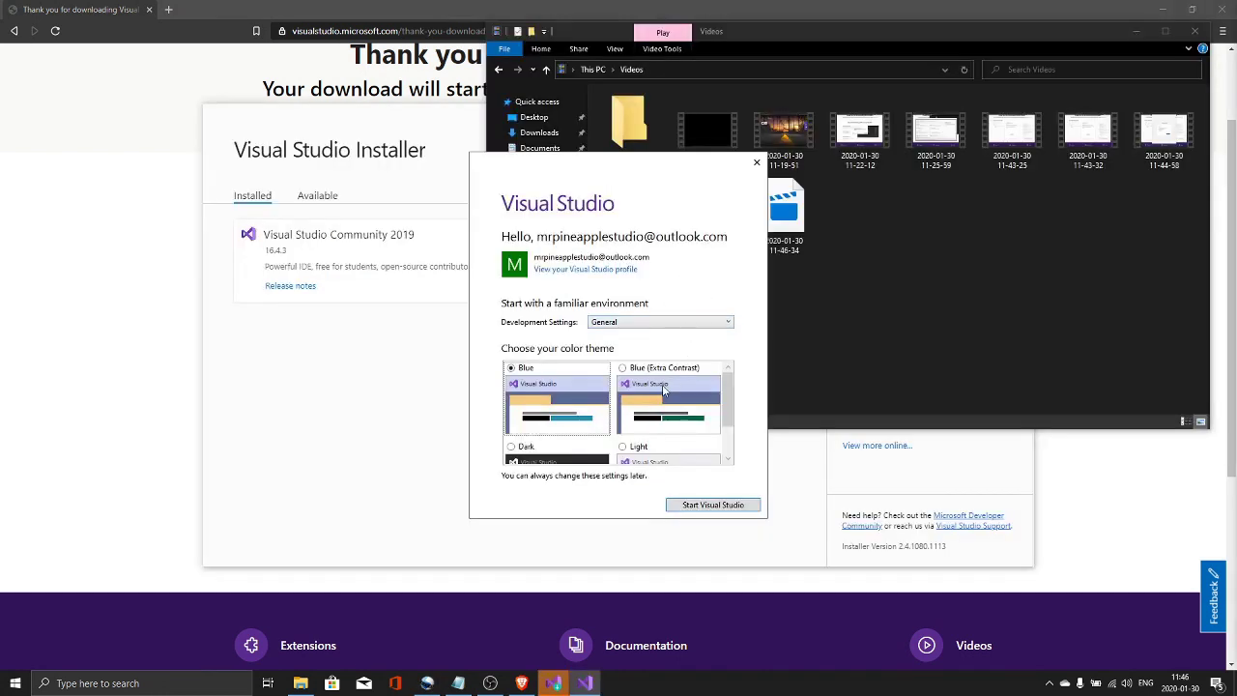
{"action": "scroll", "coordinate": [689, 401], "scroll_direction": "down", "scroll_amount": 1}
{"action": "left_click", "coordinate": [510, 397]}
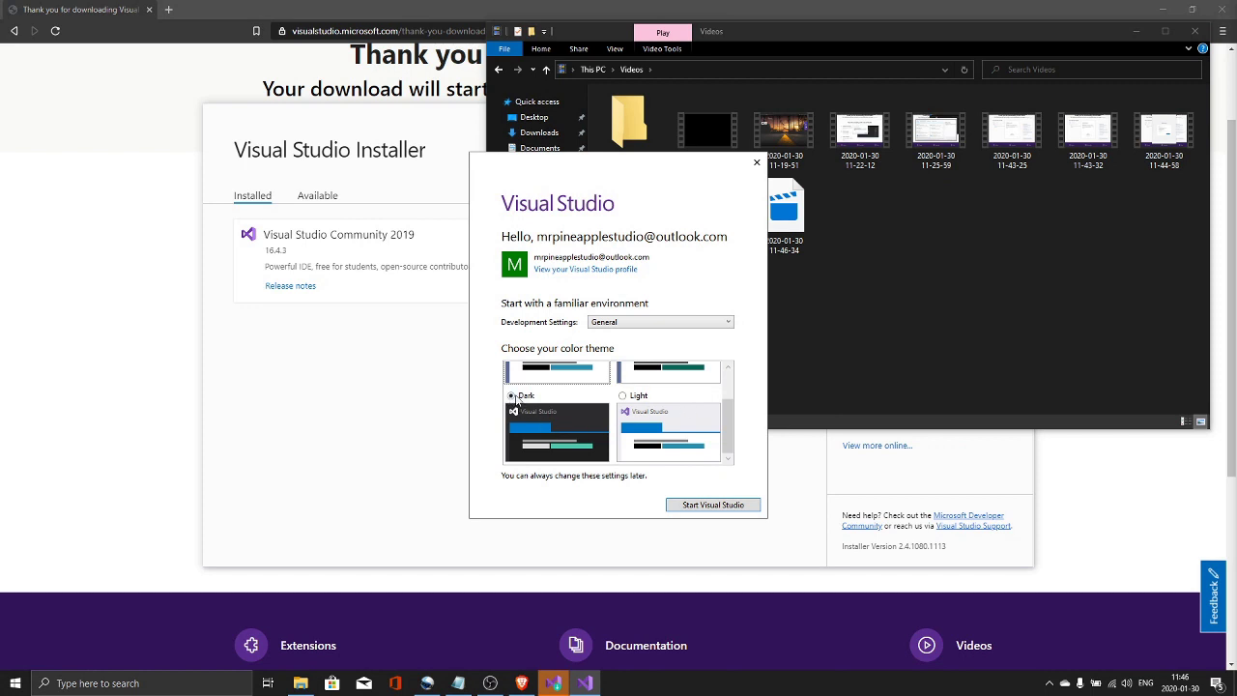
{"action": "left_click", "coordinate": [713, 505]}
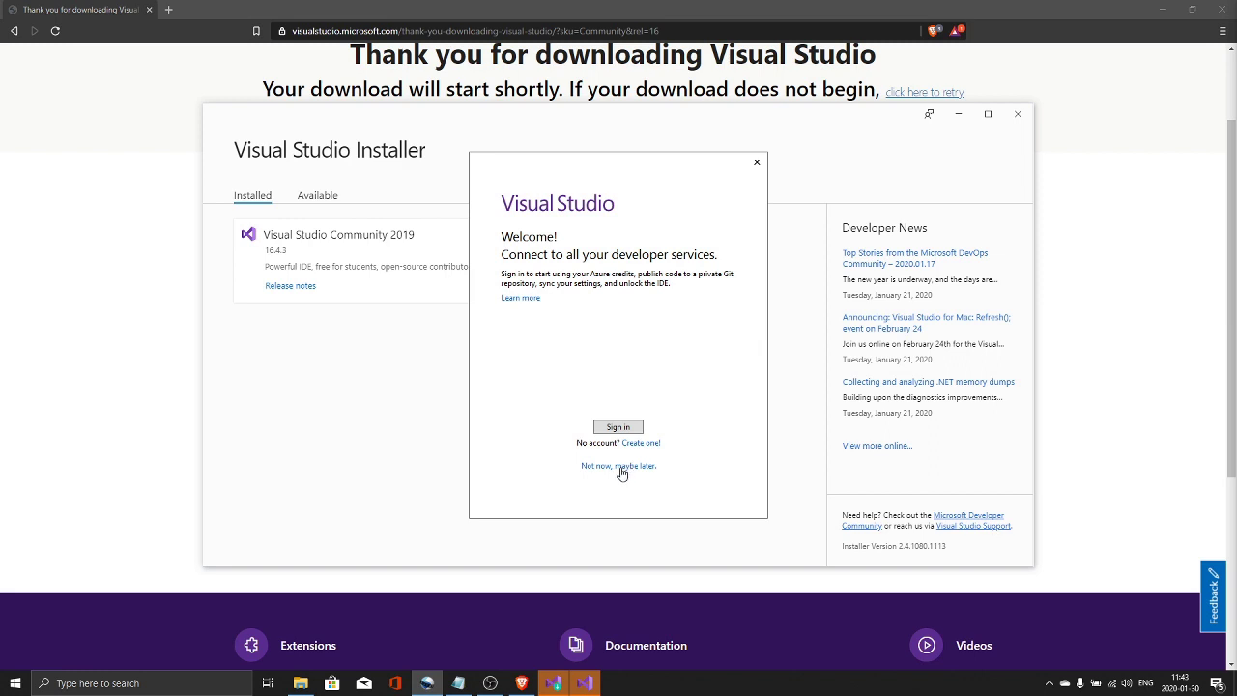
- Sign in with the Microsoft account e-mail, then close the Visual Studio 2019 start window
{"action": "left_click", "coordinate": [623, 427]}
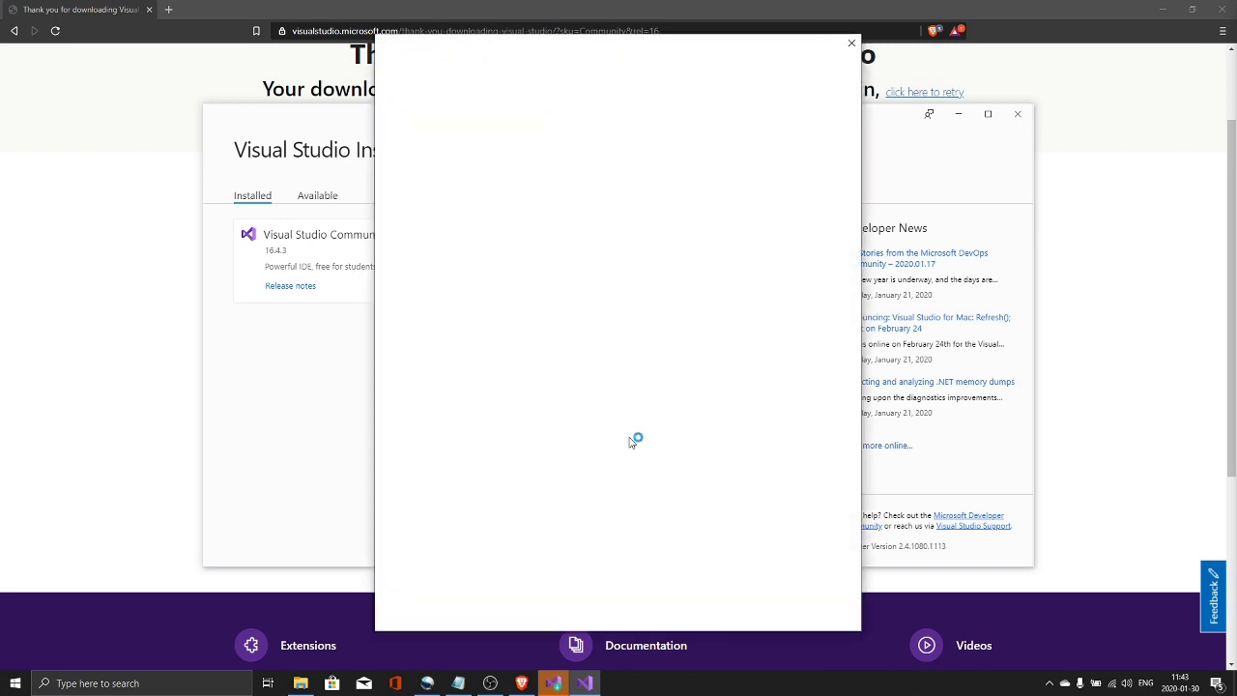
{"action": "left_click", "coordinate": [588, 329]}
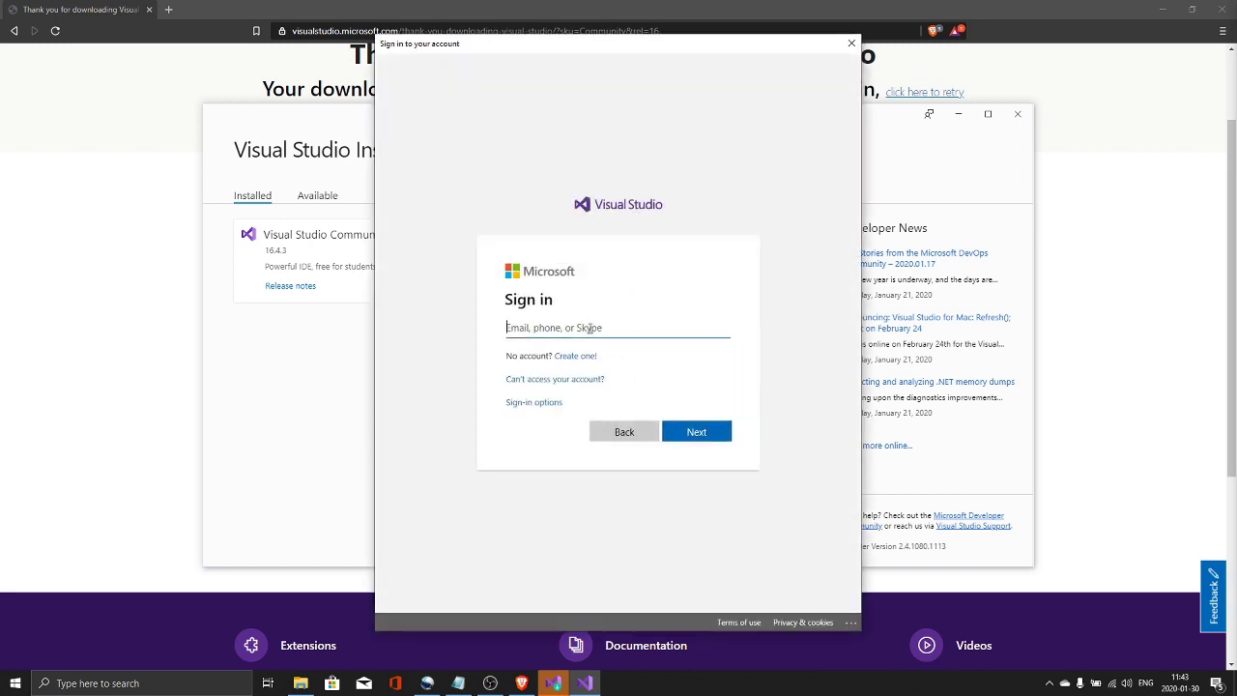
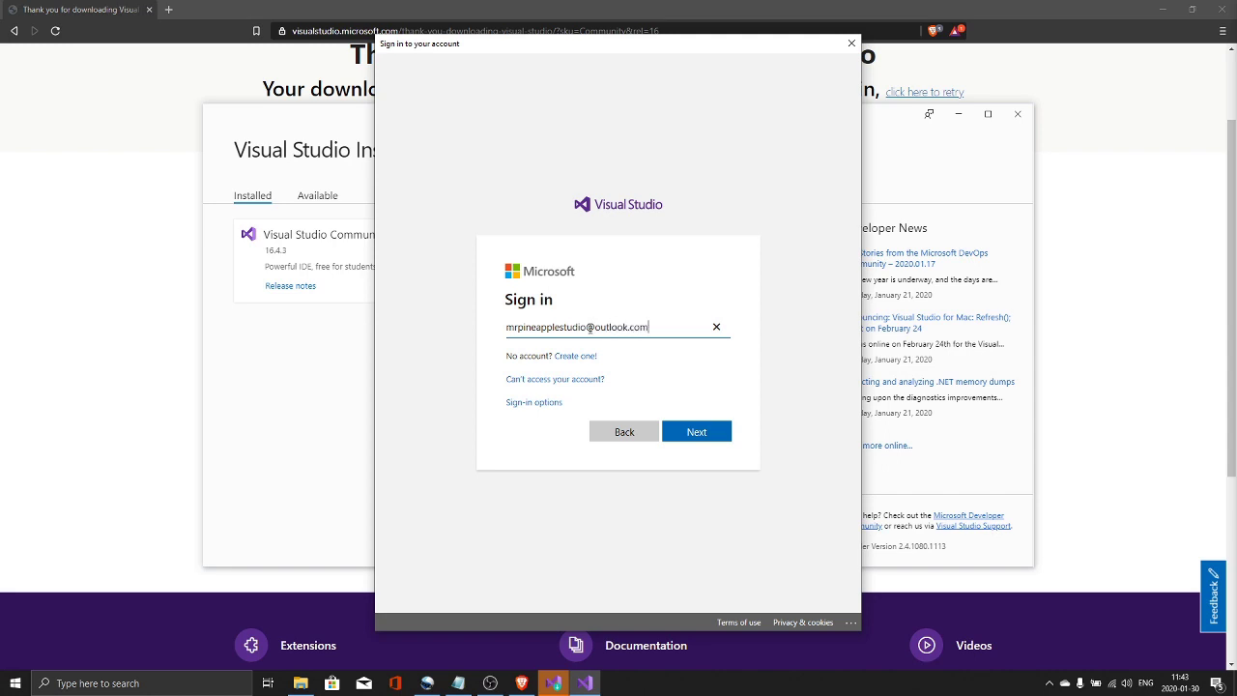
{"action": "left_click", "coordinate": [695, 431]}
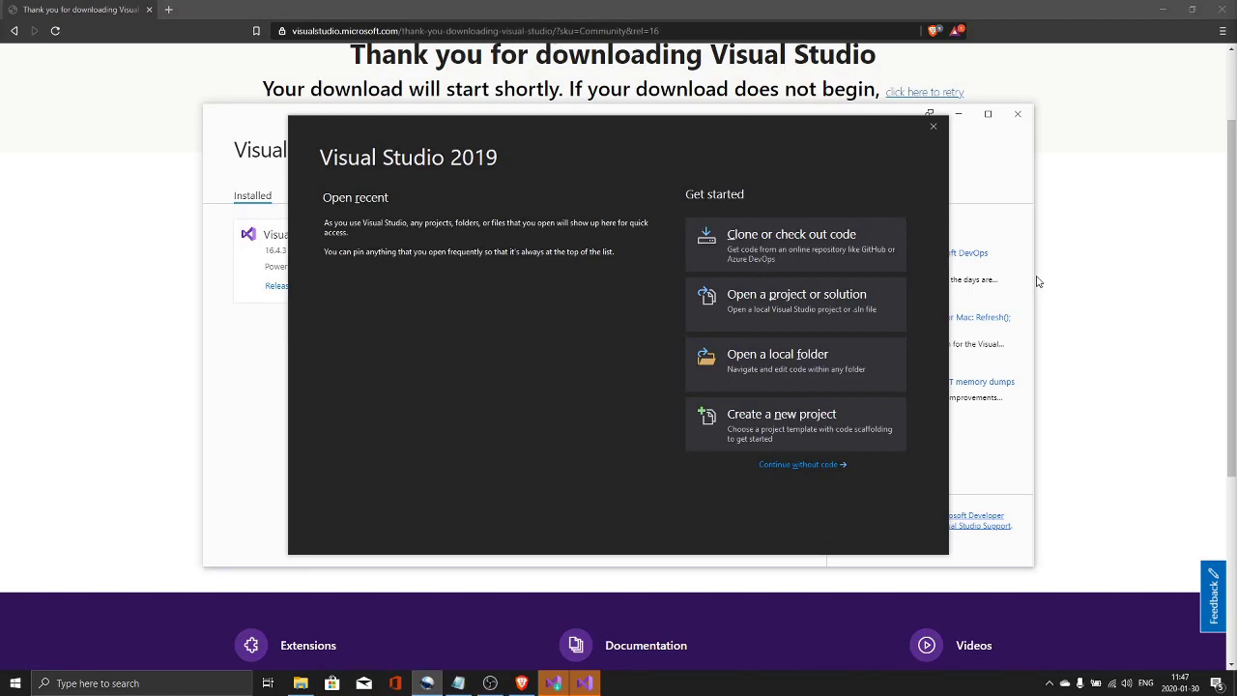
{"action": "left_click", "coordinate": [933, 129]}
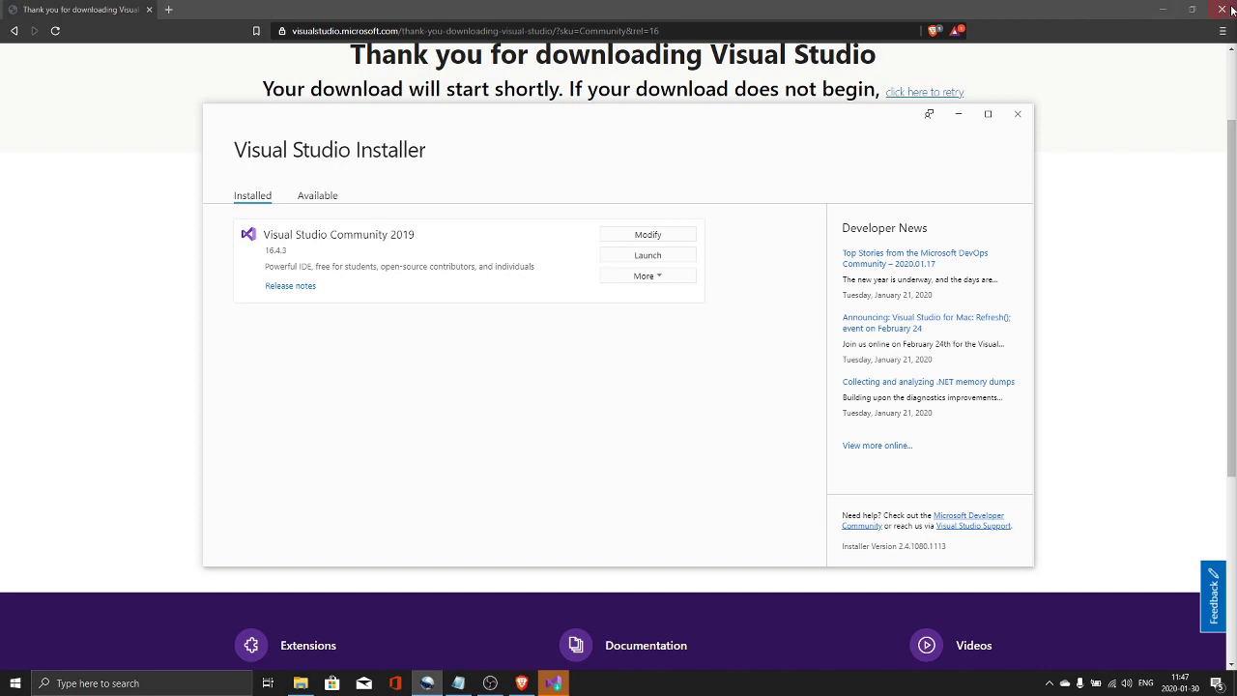
- Navigate the browser to the Download Unity page at unity3d.com/get-unity/download
{"action": "left_click", "coordinate": [673, 31]}
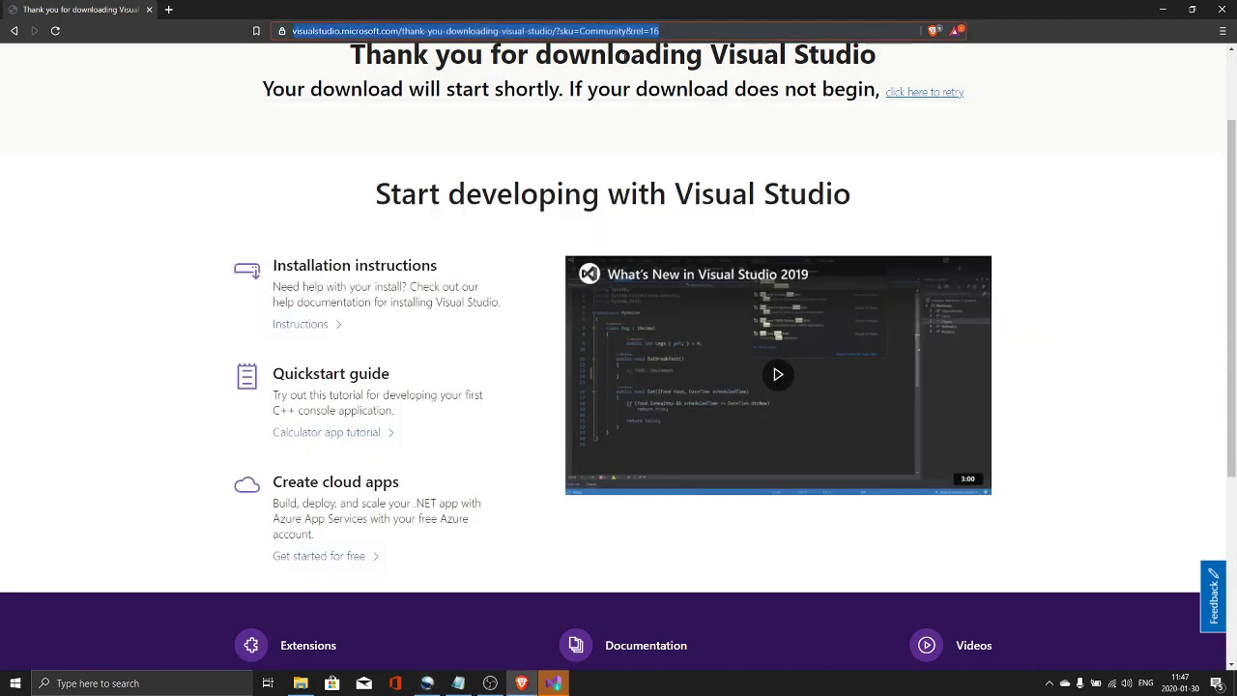
{"action": "left_click", "coordinate": [458, 683]}
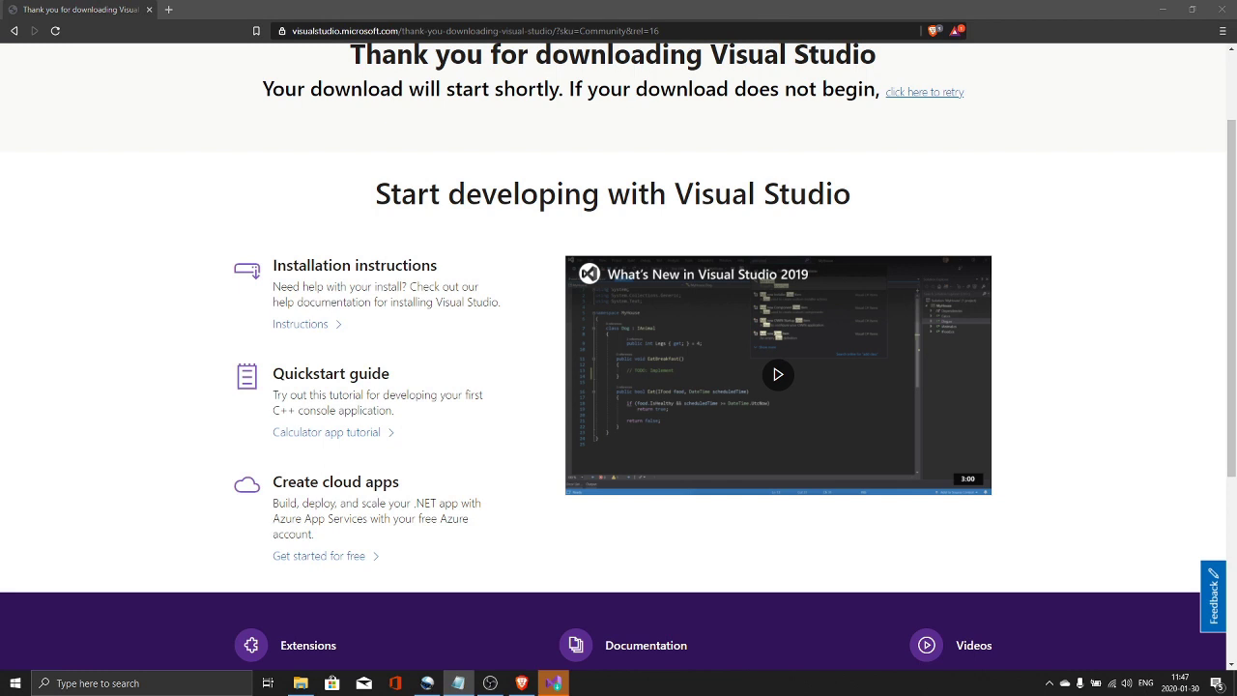
{"action": "left_click", "coordinate": [512, 43]}
{"action": "type", "text": "https://unity3d.com/get-unity/download"}
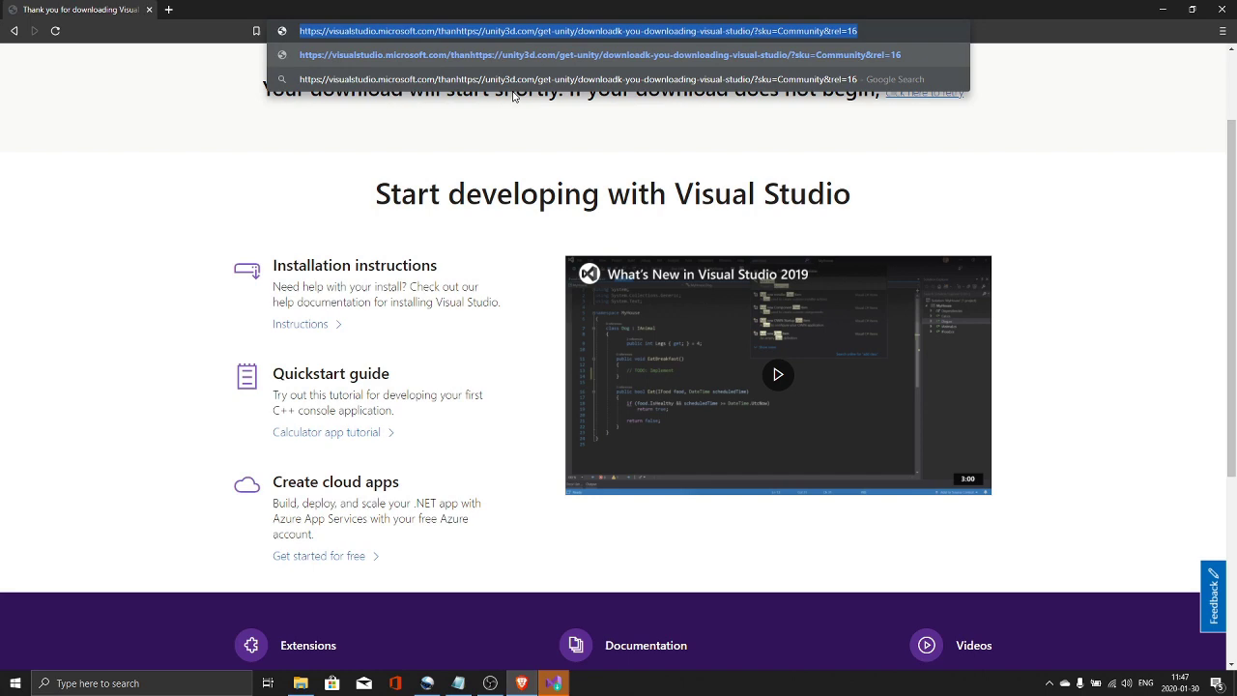
{"action": "type", "text": "https://unity3d.com/get-unity/download"}
{"action": "key", "text": "Return"}
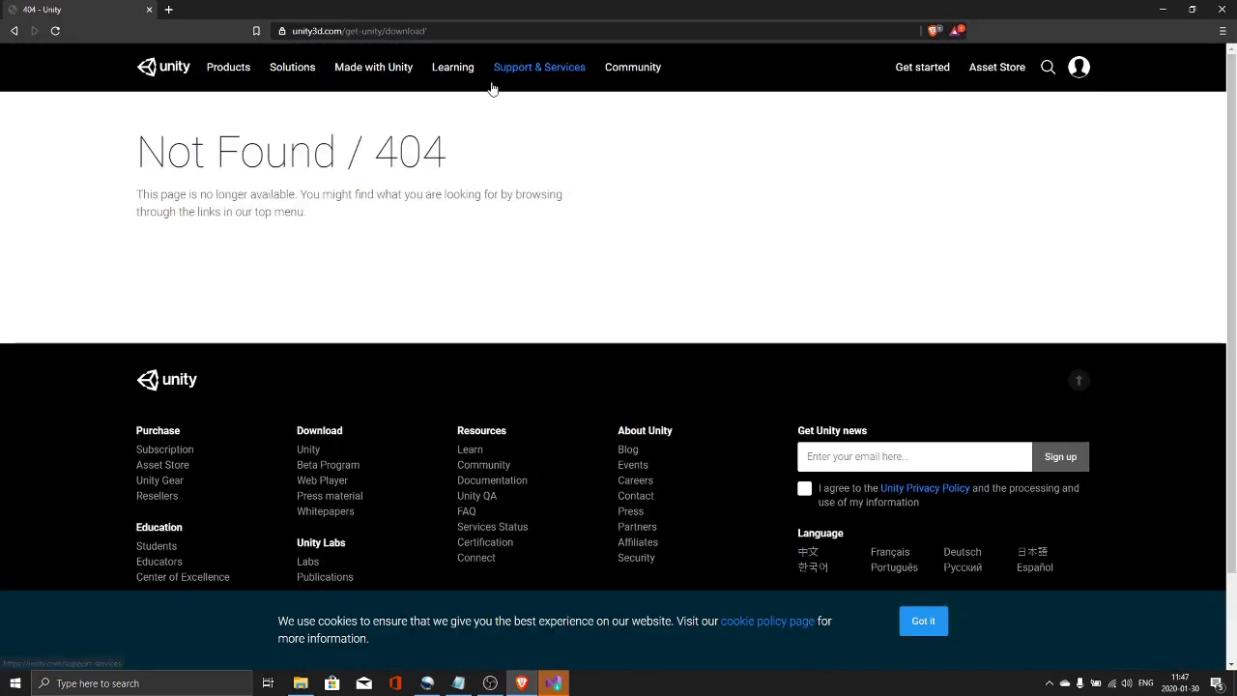
{"action": "left_click", "coordinate": [450, 30]}
{"action": "left_click", "coordinate": [451, 30]}
{"action": "key", "text": "BackSpace"}
{"action": "key", "text": "Return"}
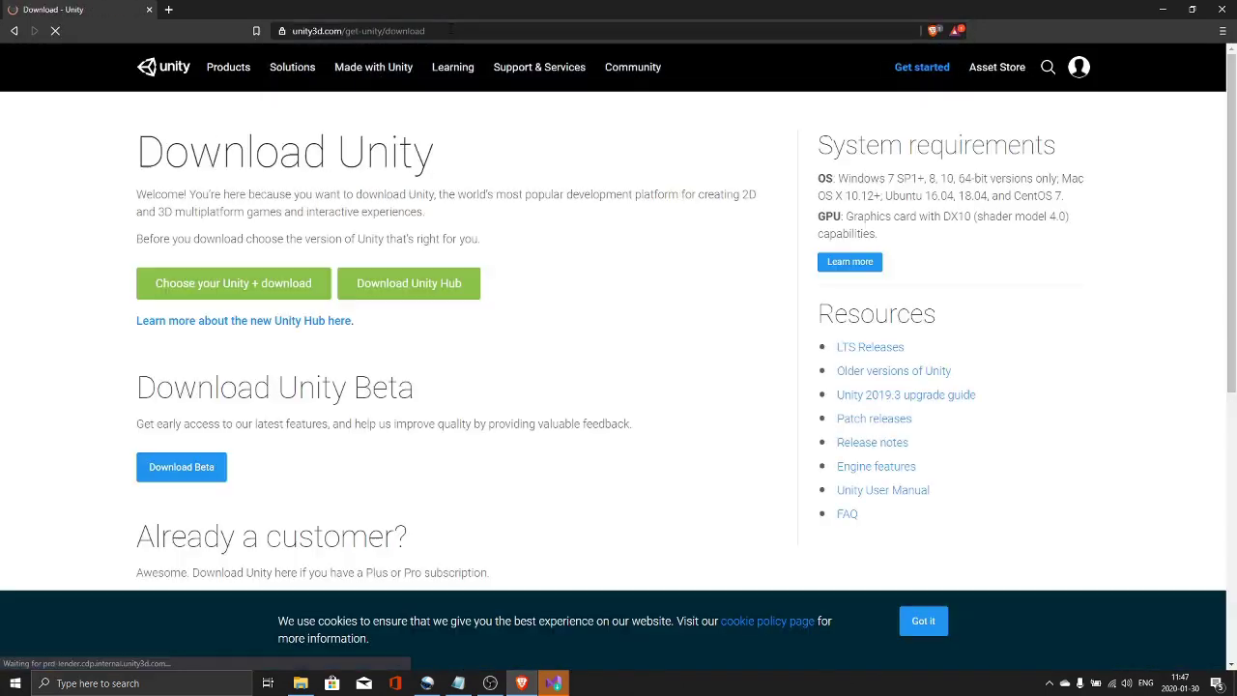
- Save UnityHubSetup.exe and complete the Unity Hub 2.2.2 setup wizard
{"action": "left_click", "coordinate": [403, 293]}
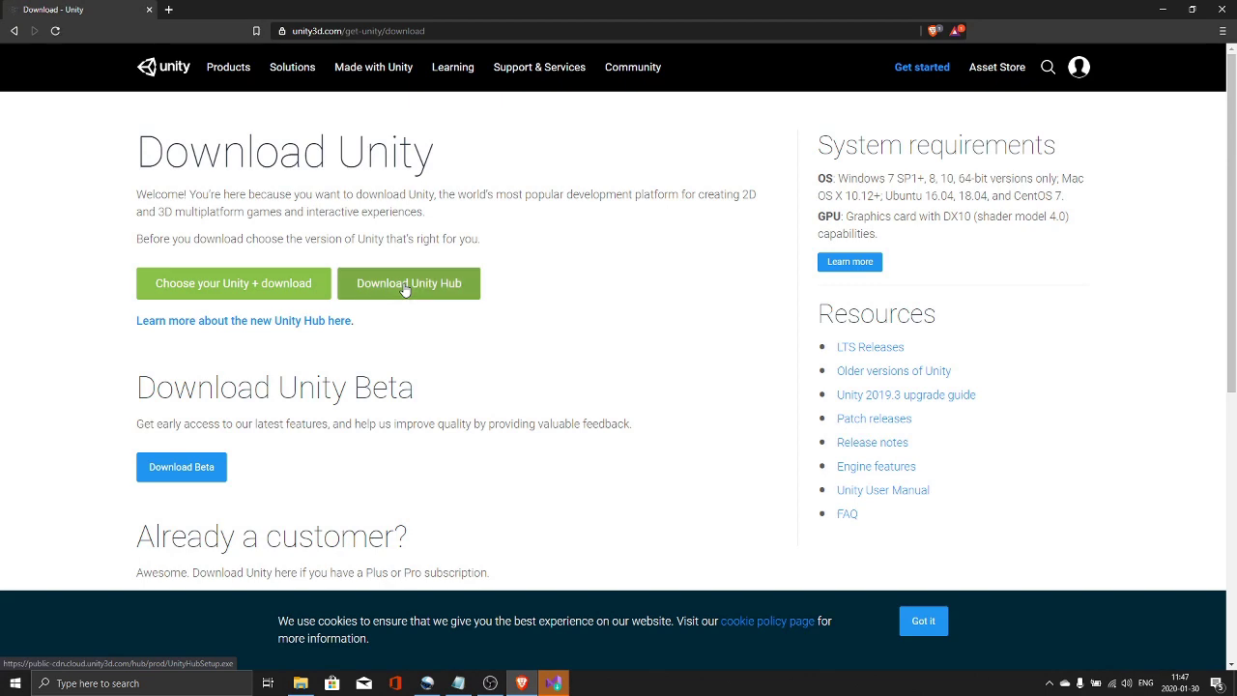
{"action": "left_click", "coordinate": [509, 326]}
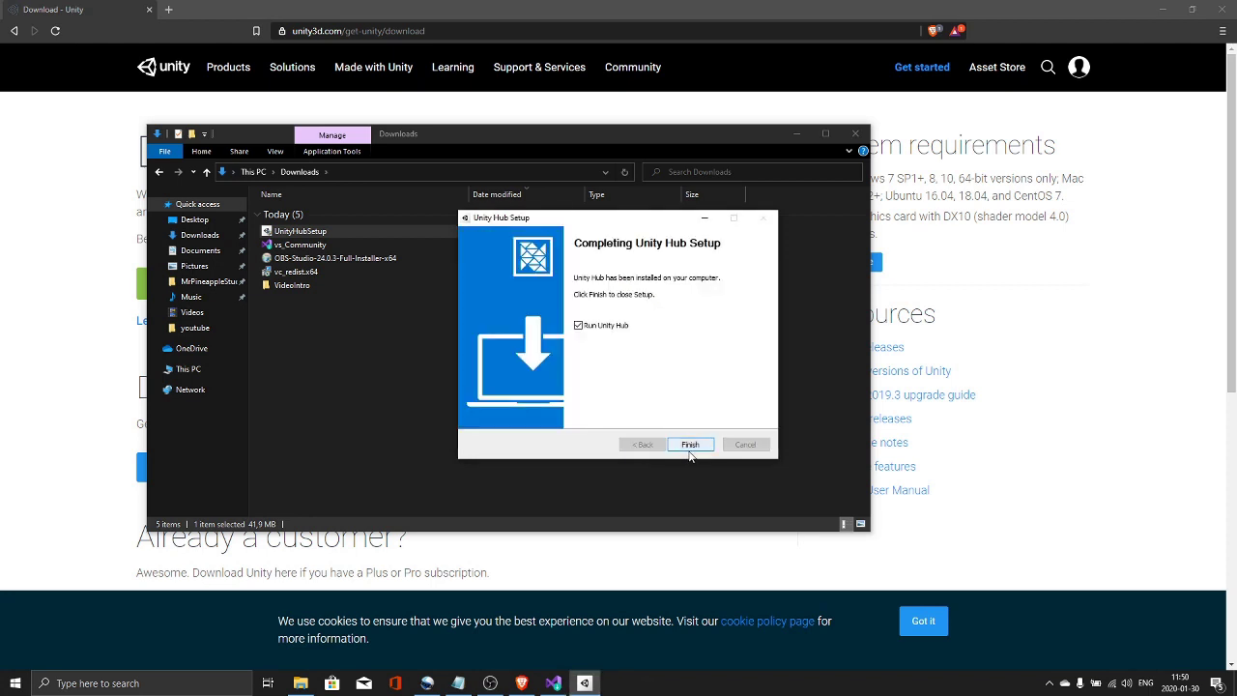
{"action": "left_click", "coordinate": [690, 445]}
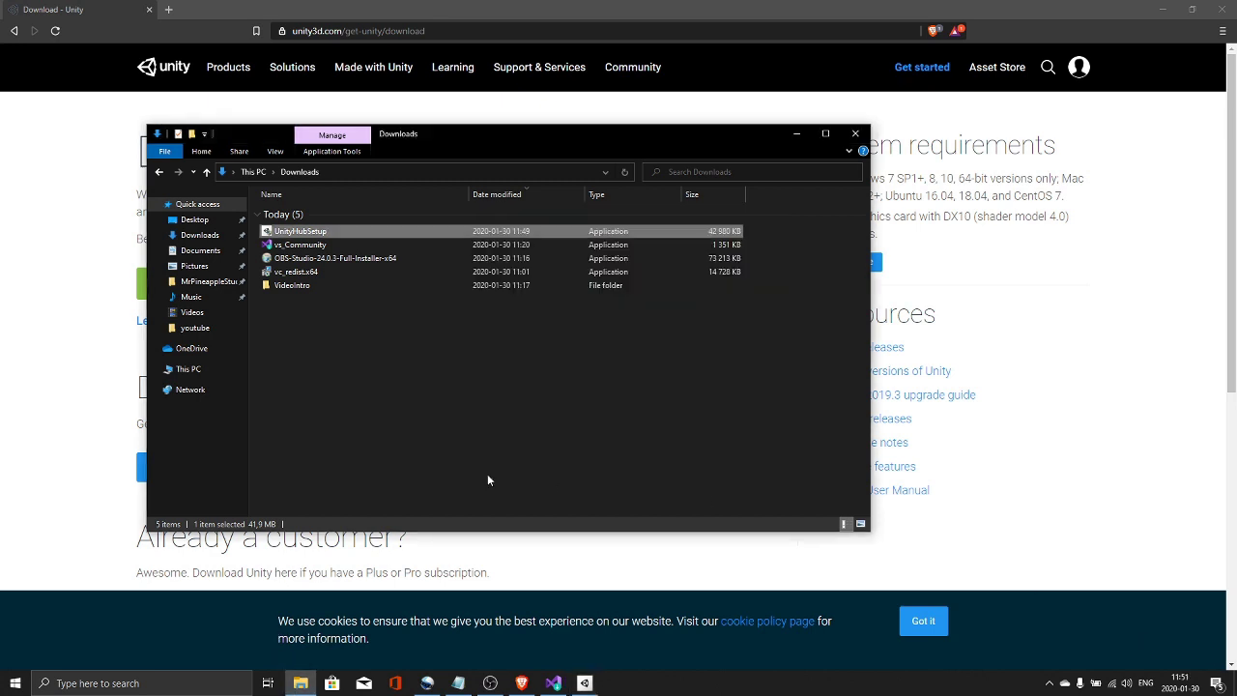
{"action": "left_click", "coordinate": [191, 312]}
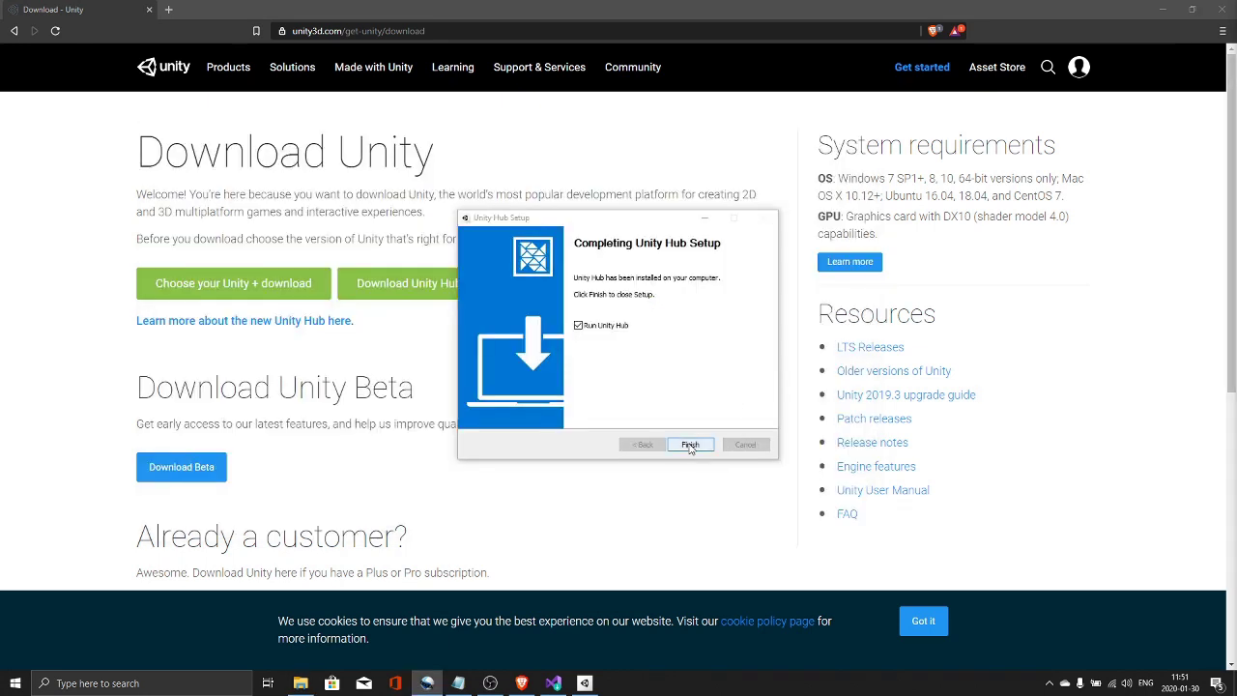
- Launch Unity Hub, allow it through the firewall, and sign in to a Unity account
{"action": "left_click", "coordinate": [690, 445]}
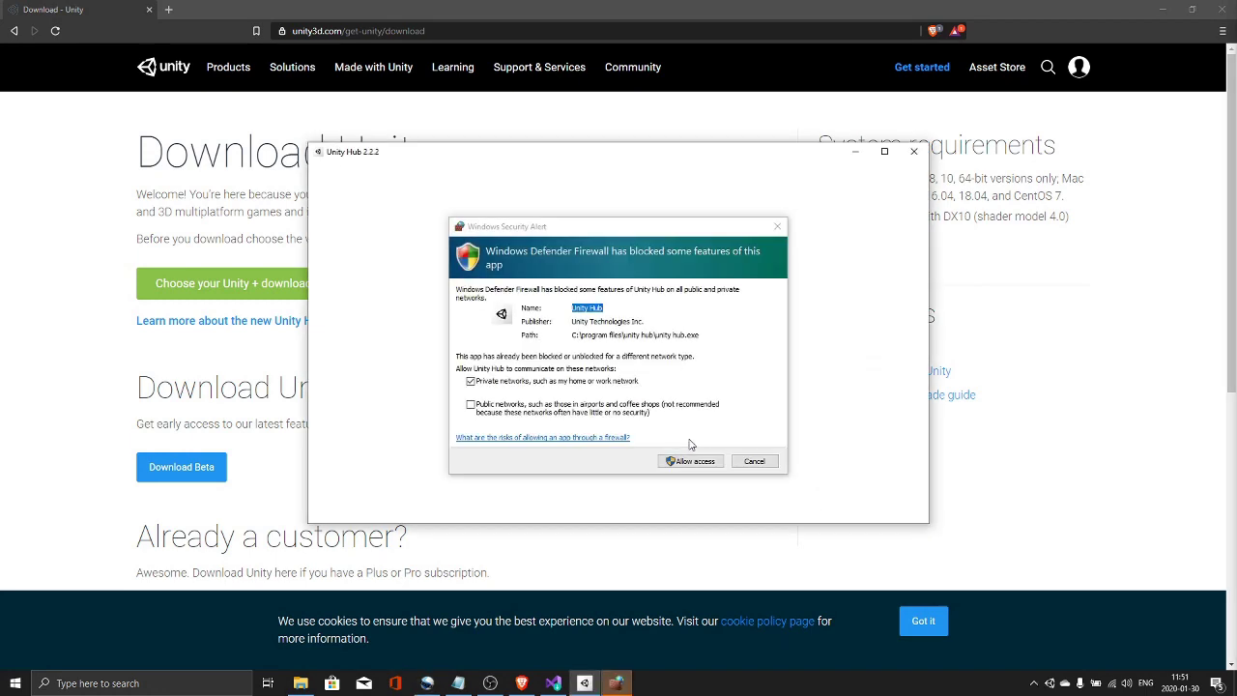
{"action": "left_click", "coordinate": [690, 460]}
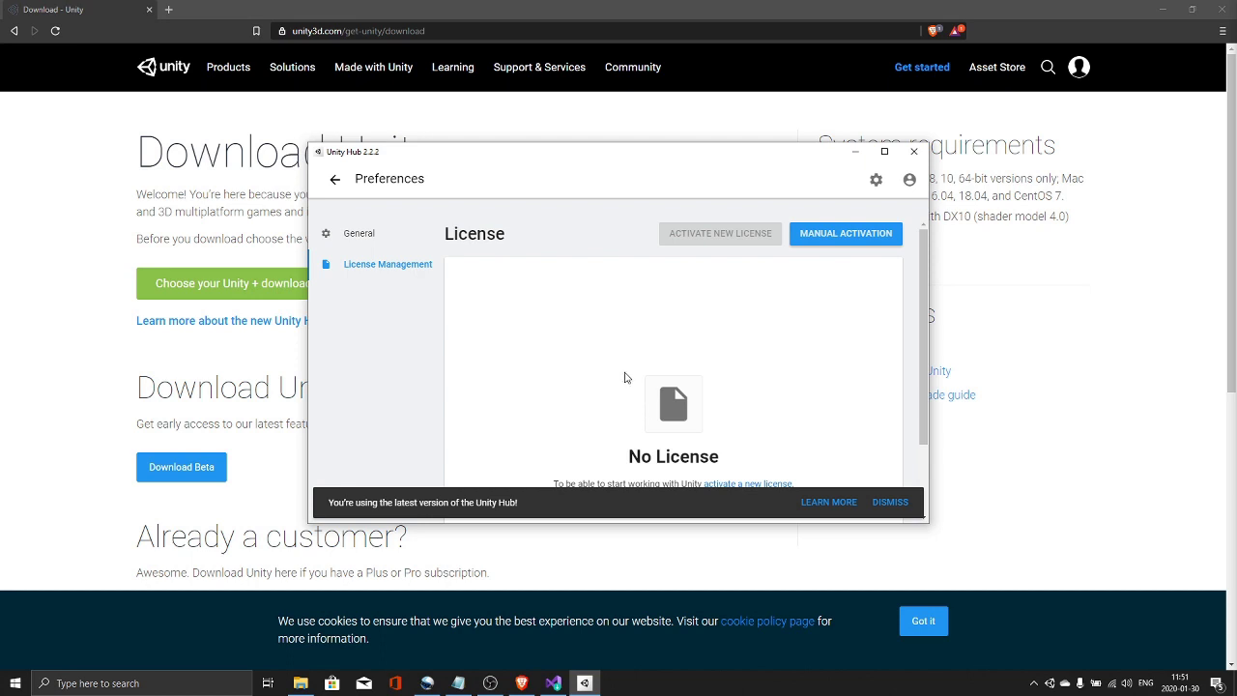
{"action": "scroll", "coordinate": [653, 376], "scroll_direction": "down", "scroll_amount": 2}
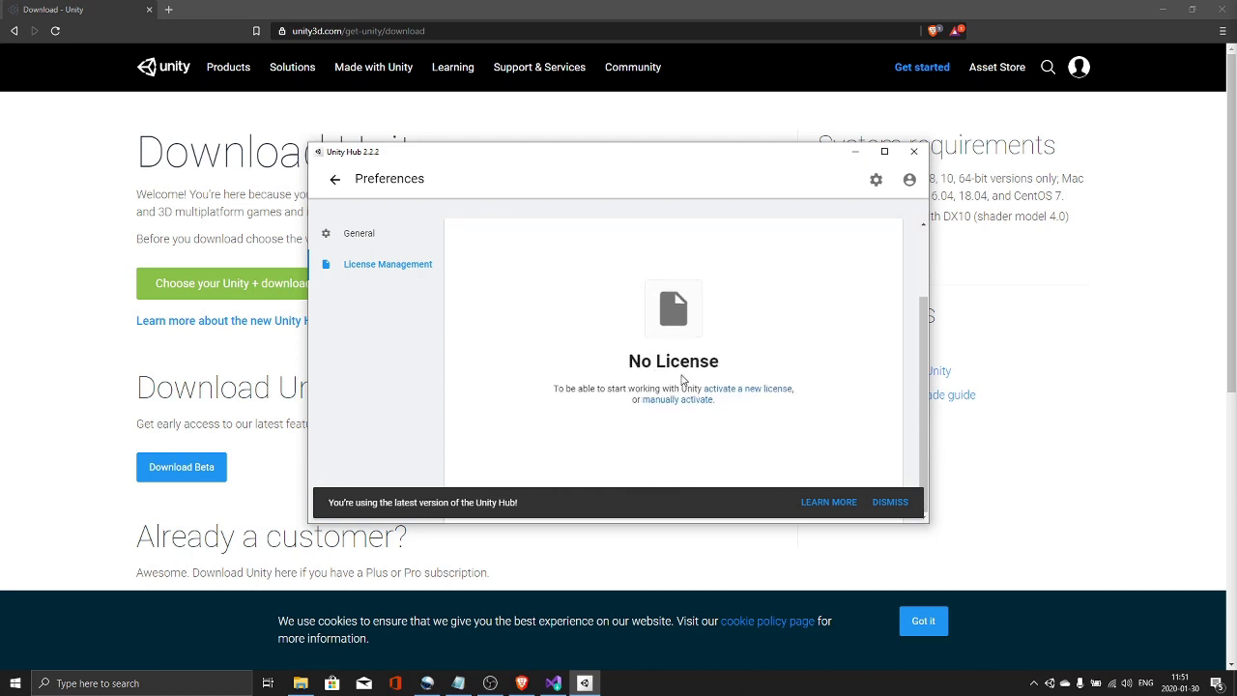
{"action": "left_click", "coordinate": [735, 388]}
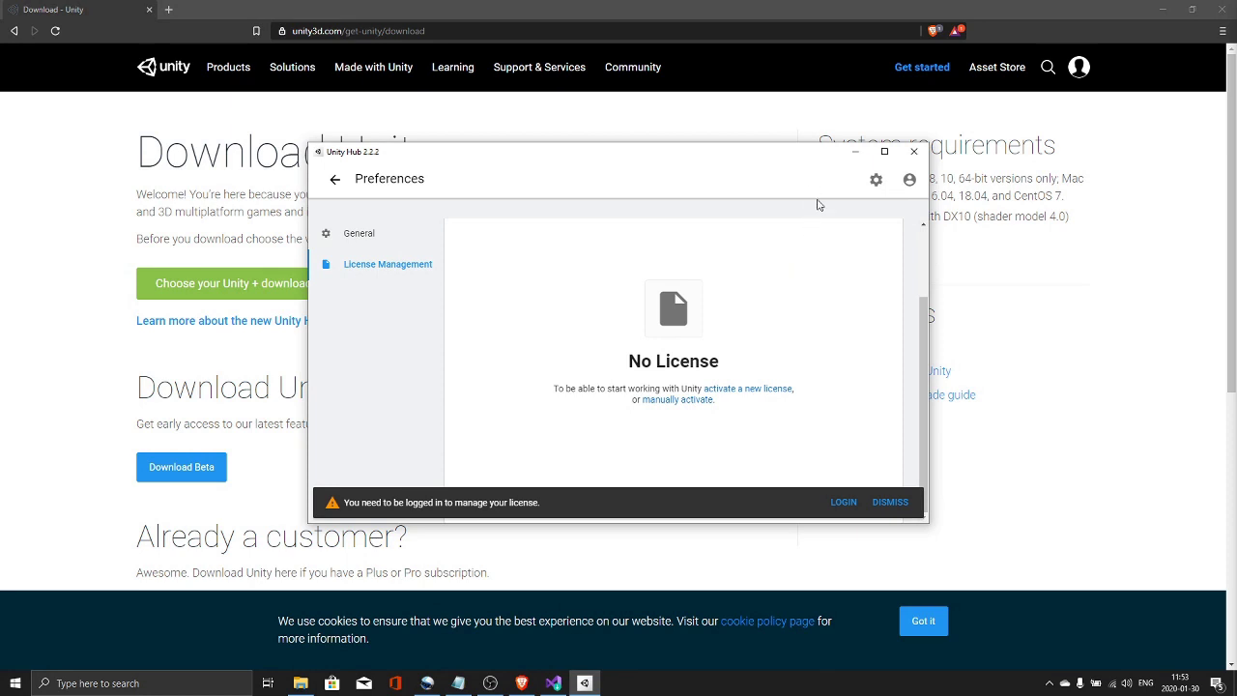
{"action": "left_click", "coordinate": [908, 182]}
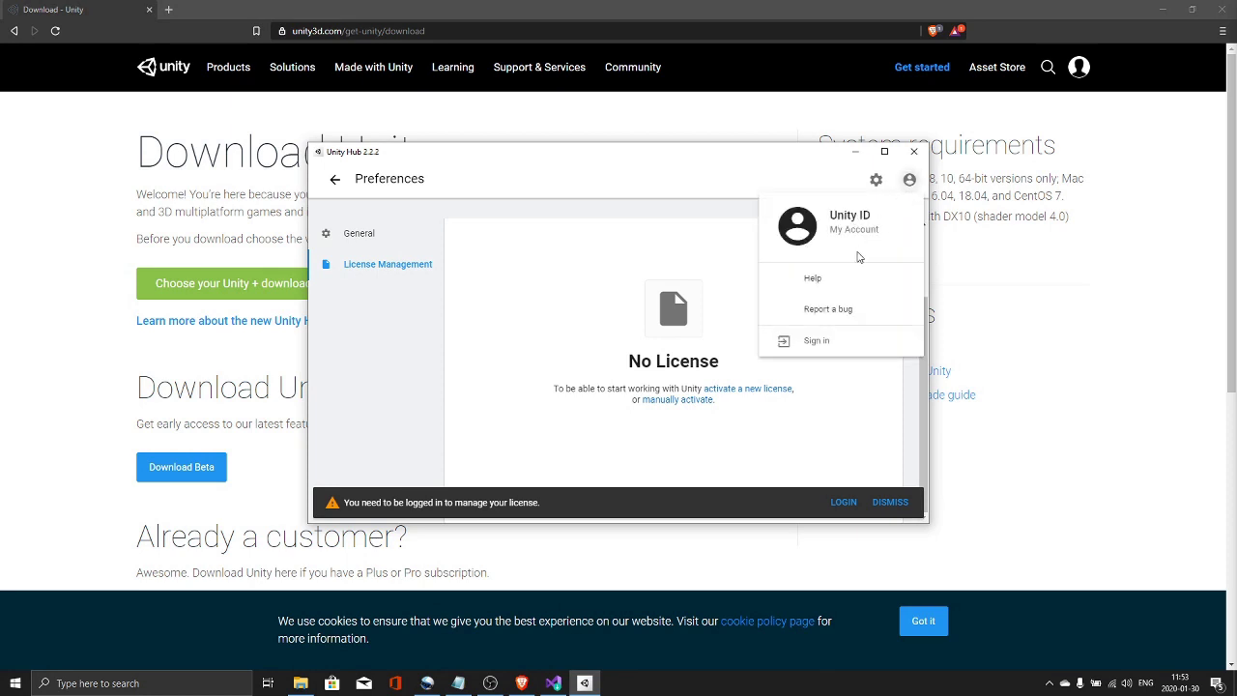
{"action": "left_click", "coordinate": [817, 341]}
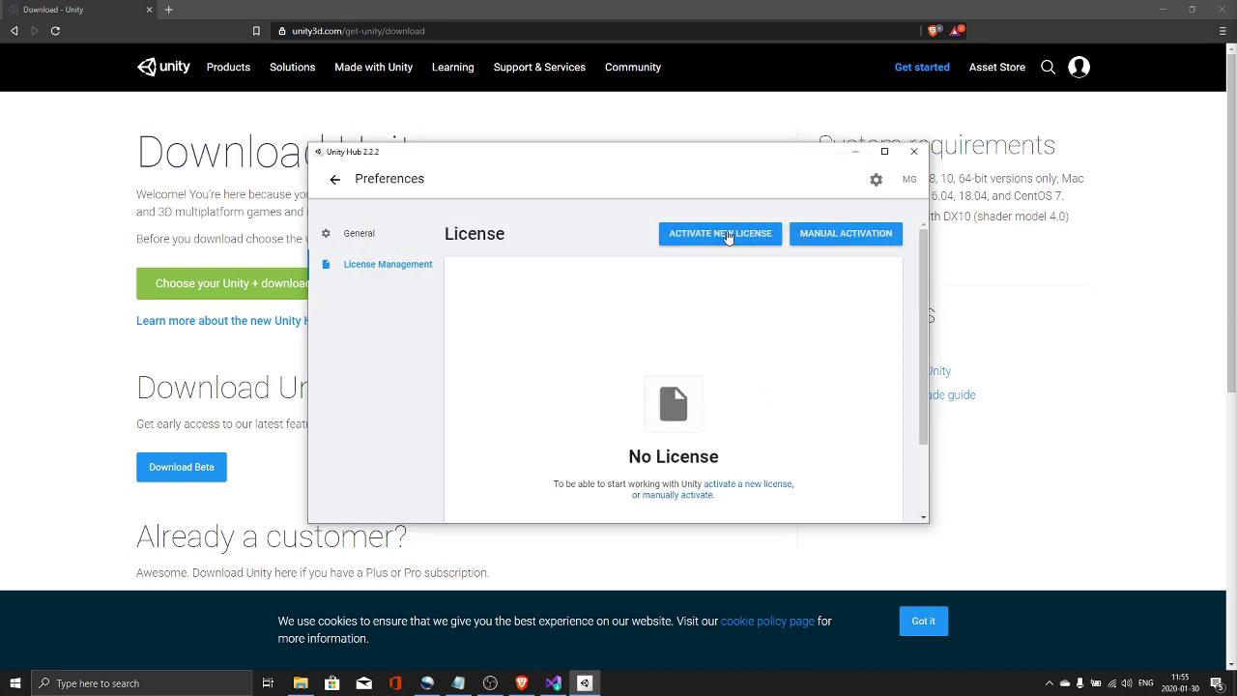
- Activate a Unity Personal licence for non-professional use and check it is up to date
{"action": "left_click", "coordinate": [725, 235]}
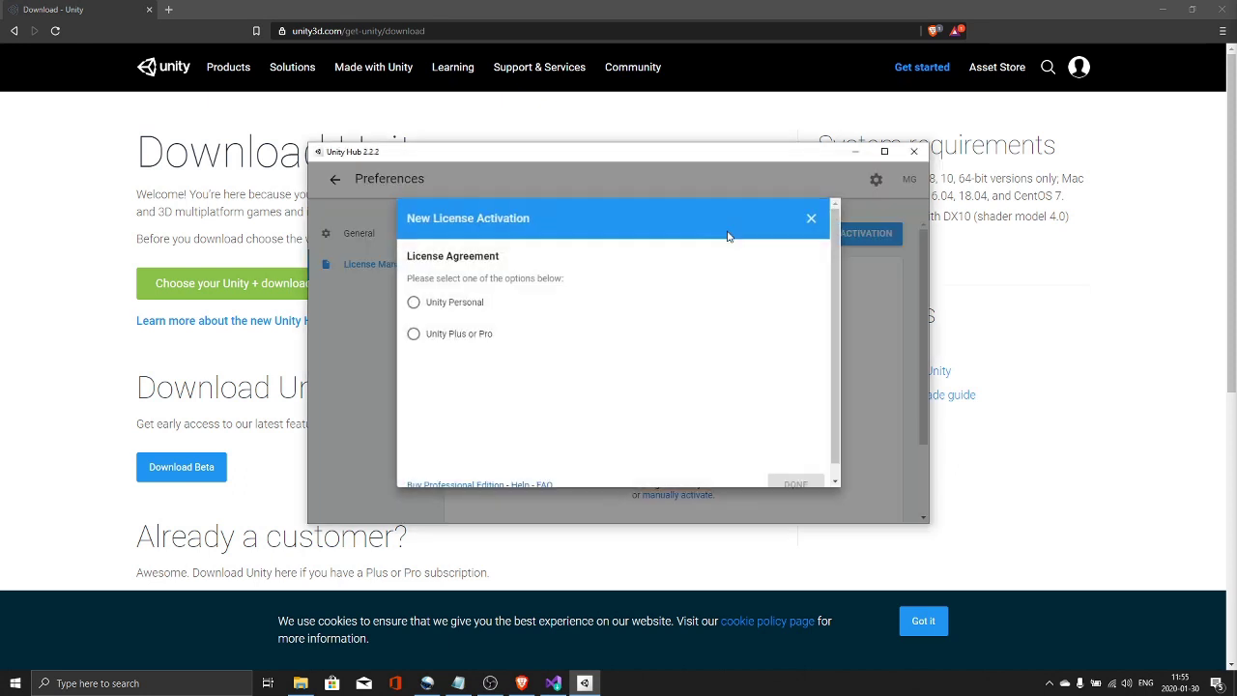
{"action": "left_click", "coordinate": [413, 302]}
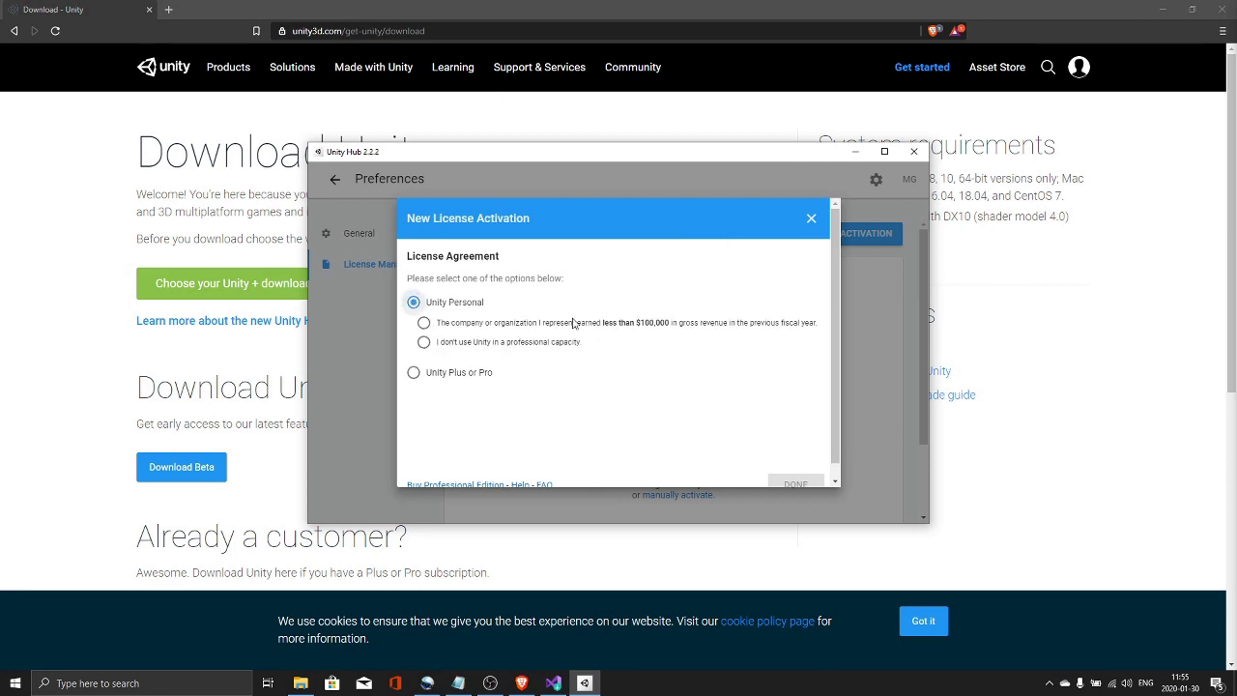
{"action": "left_click", "coordinate": [424, 342]}
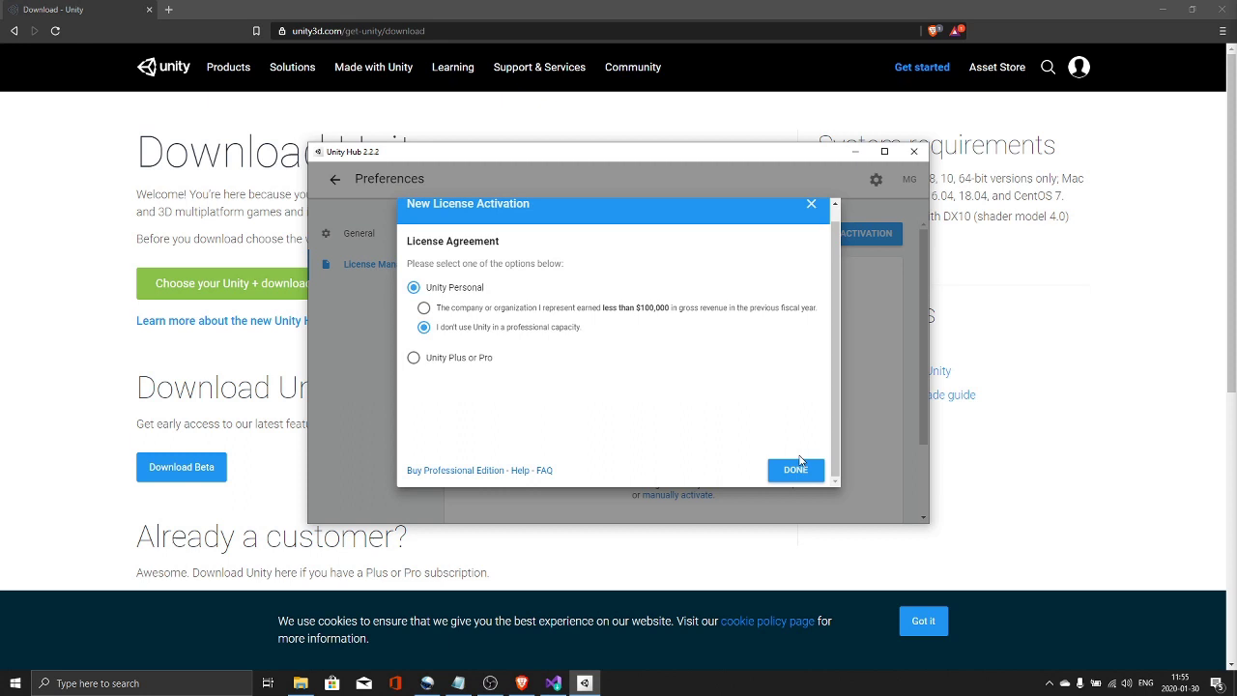
{"action": "left_click", "coordinate": [795, 471]}
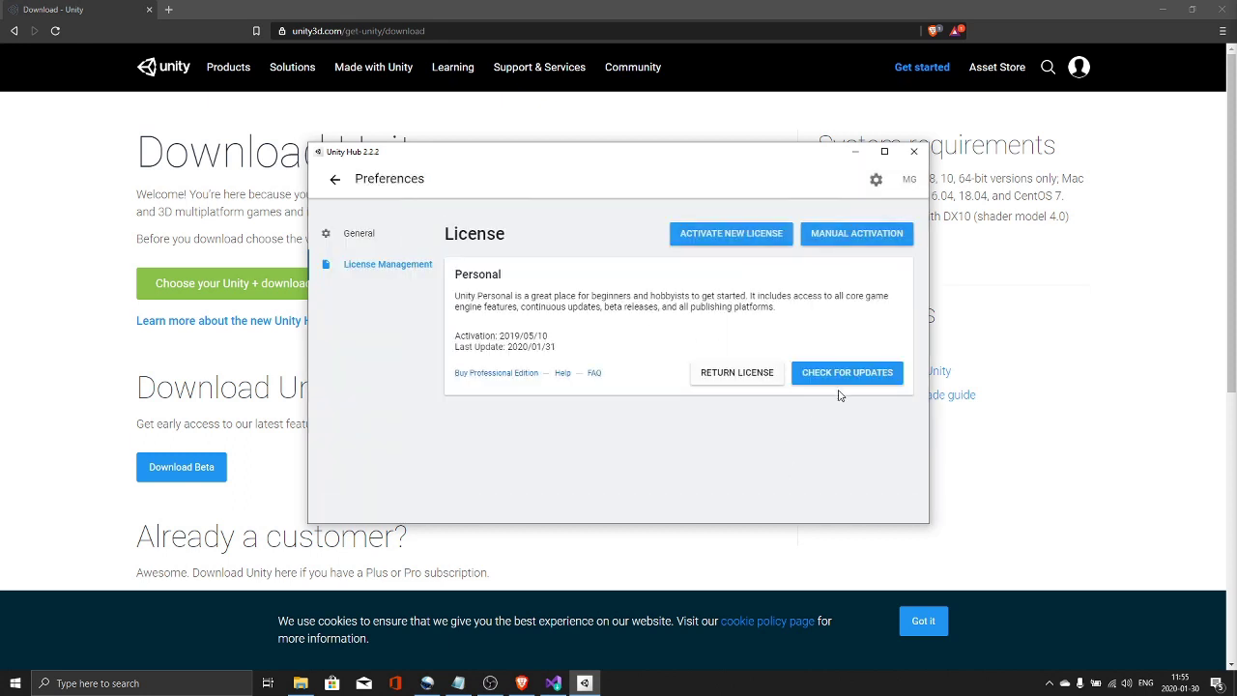
{"action": "left_click", "coordinate": [843, 375]}
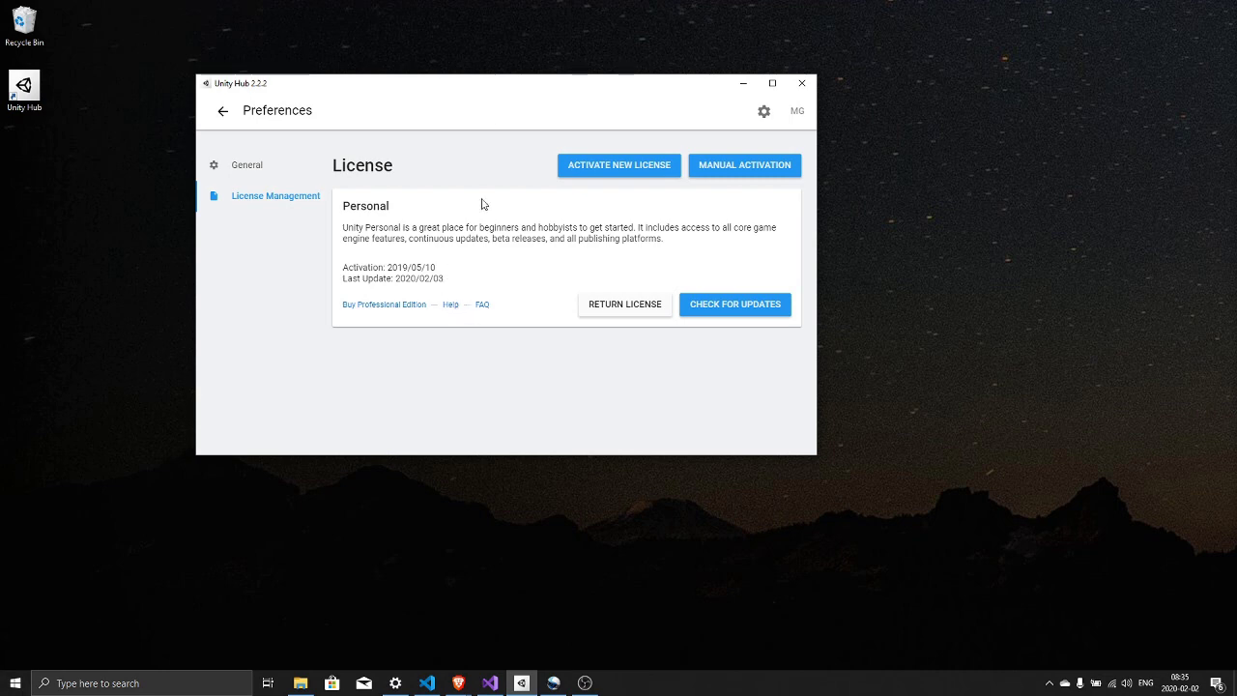
- From the Installs page, add a new Unity version and select 2019.2.19f1
{"action": "left_click_drag", "start_coordinate": [464, 92], "coordinate": [505, 107]}
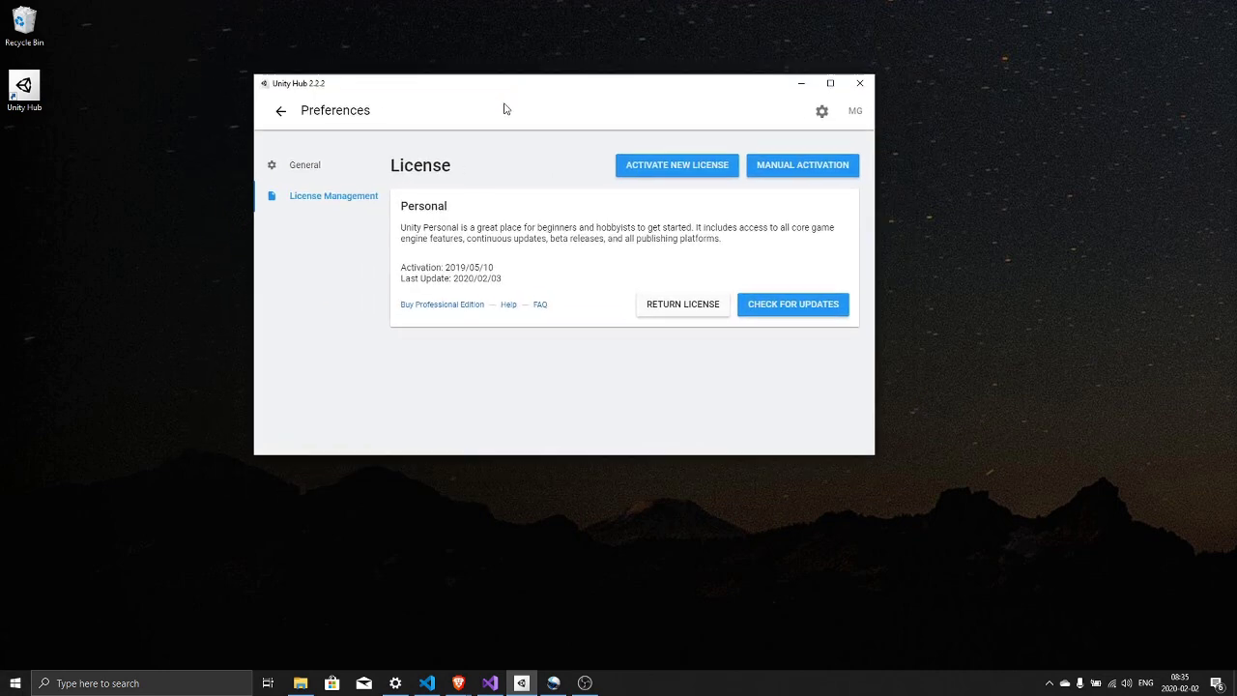
{"action": "left_click", "coordinate": [280, 112]}
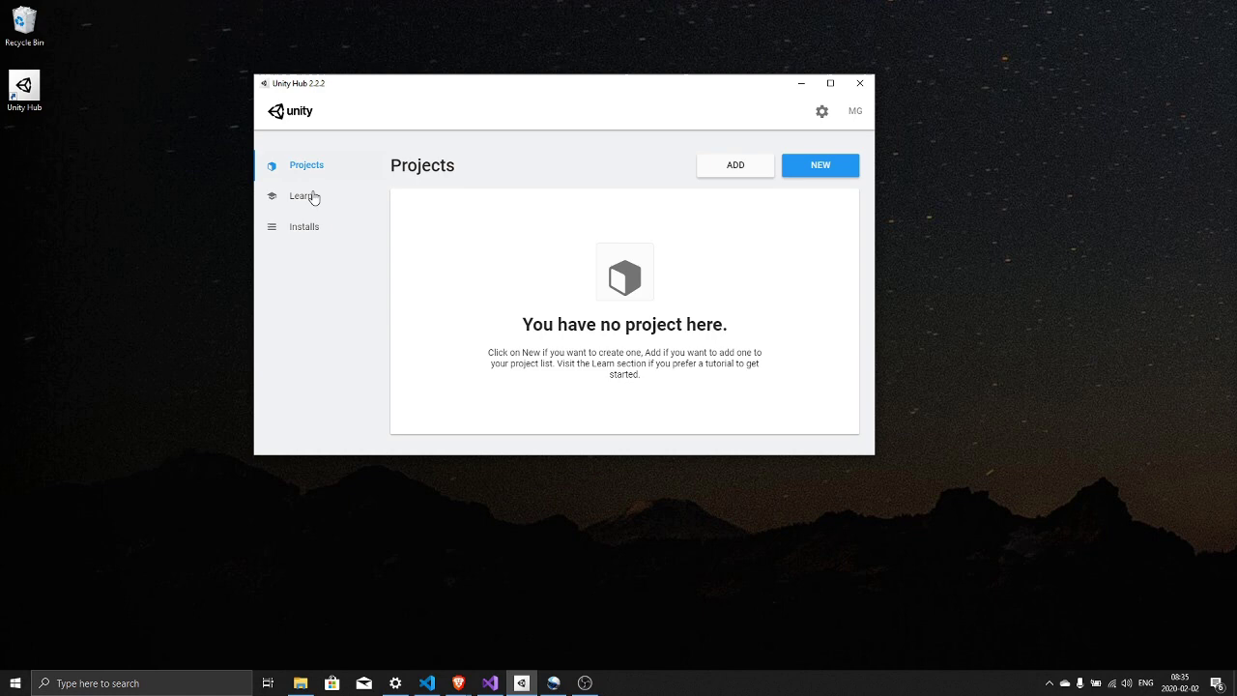
{"action": "left_click", "coordinate": [302, 232]}
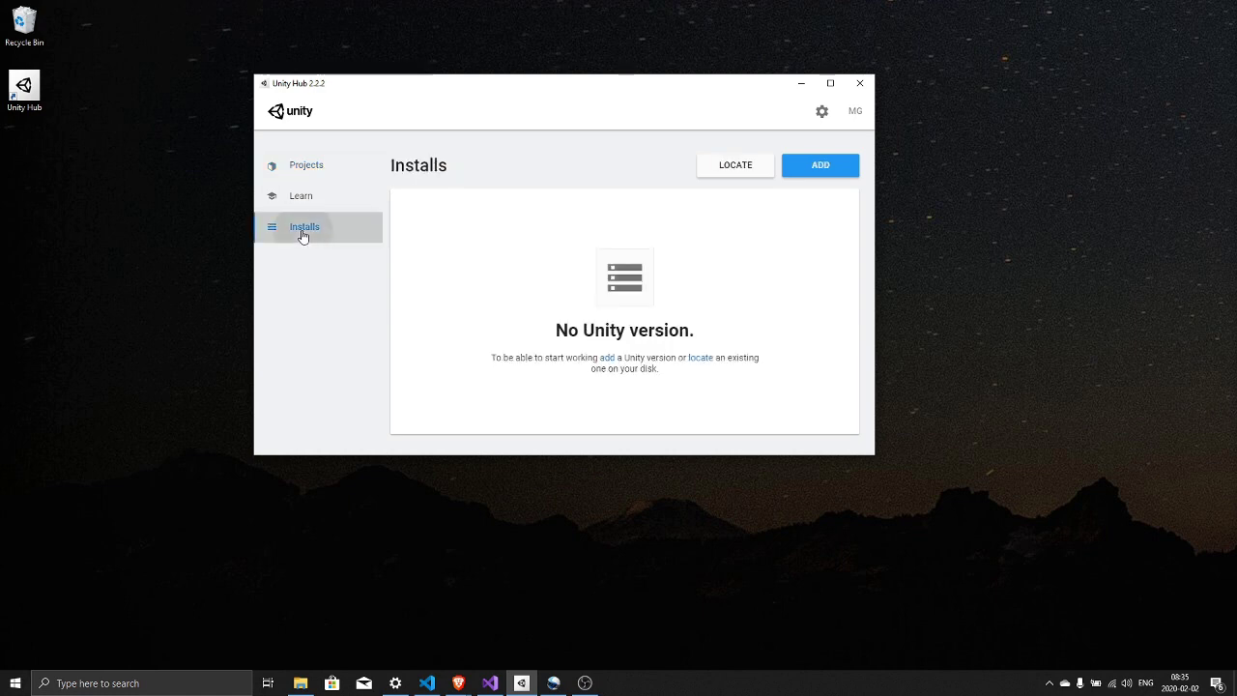
{"action": "left_click", "coordinate": [821, 167]}
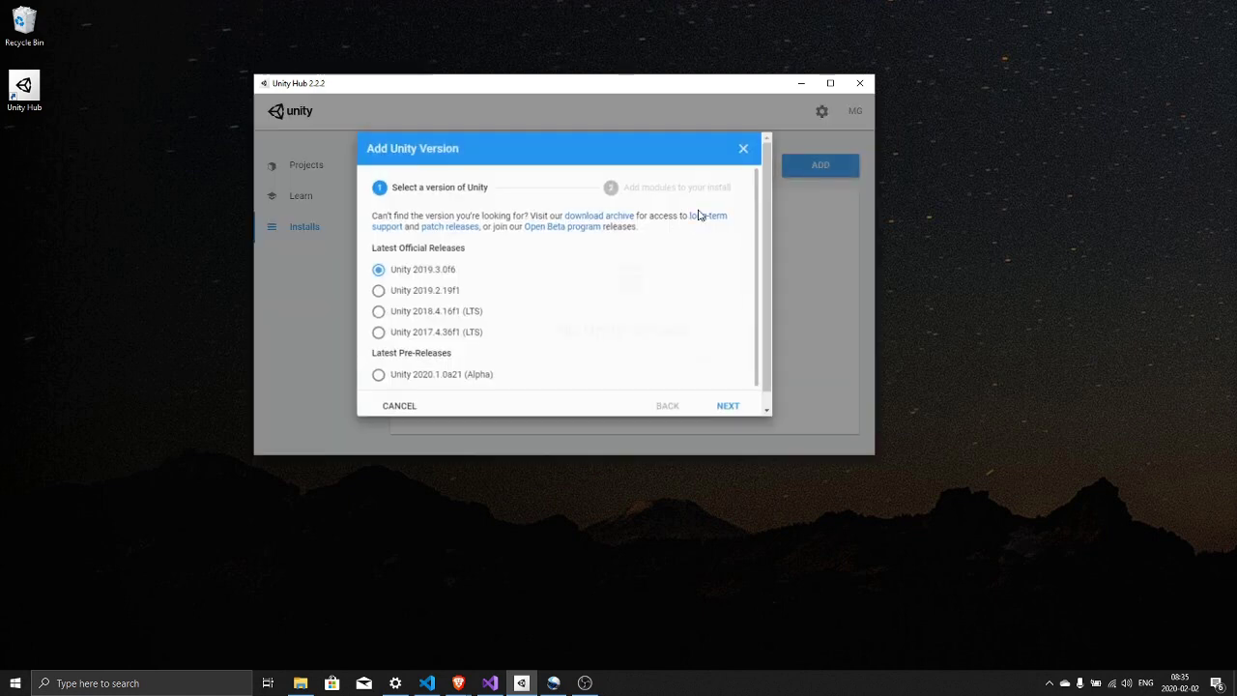
{"action": "left_click", "coordinate": [376, 291]}
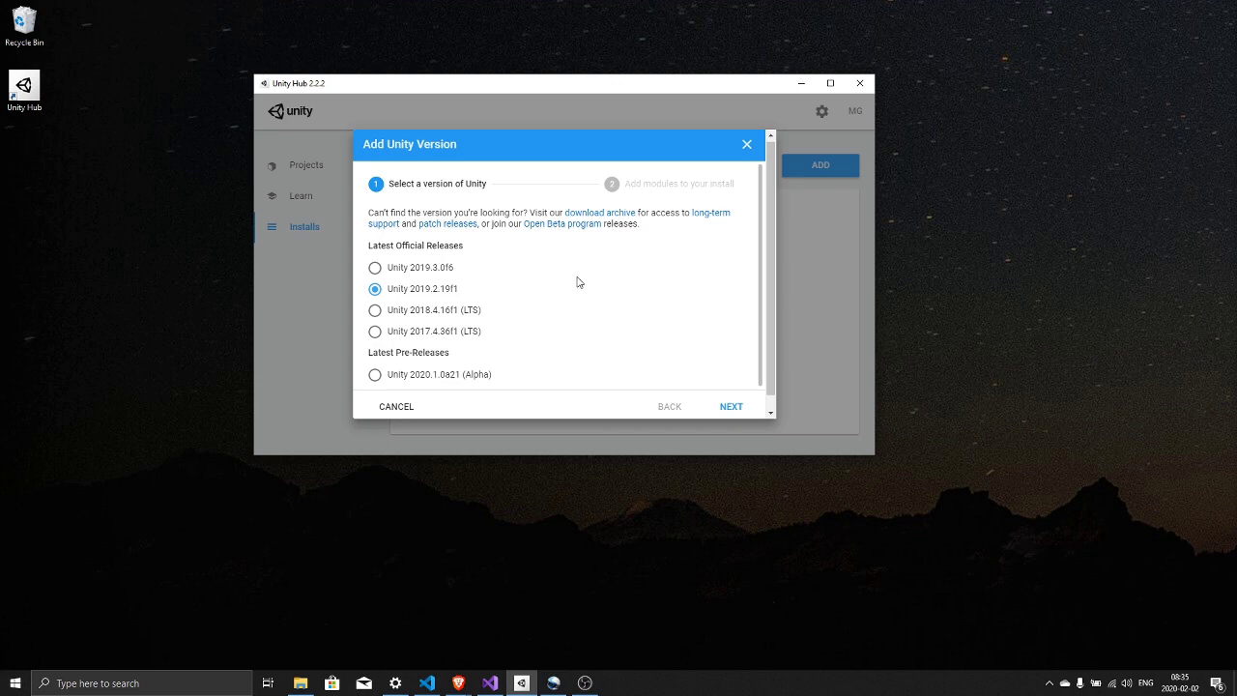
- Include Android Build Support with its Android SDK & NDK Tools and OpenJDK modules
{"action": "left_click", "coordinate": [730, 407]}
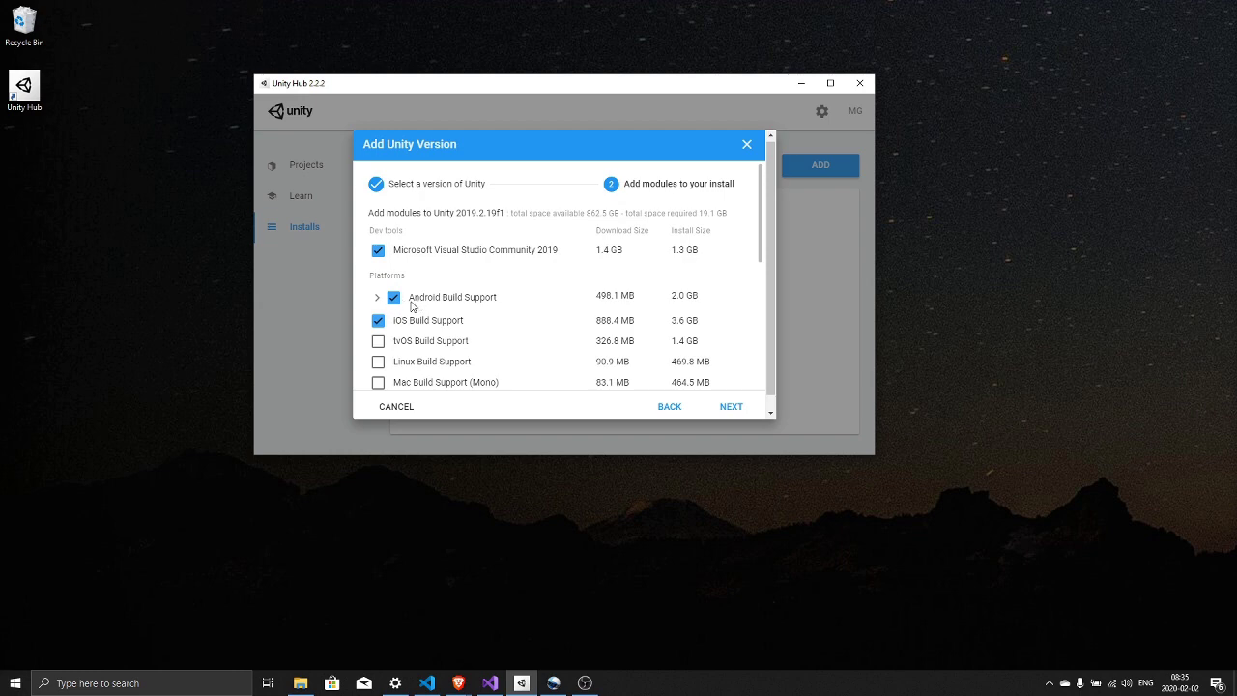
{"action": "left_click", "coordinate": [376, 299]}
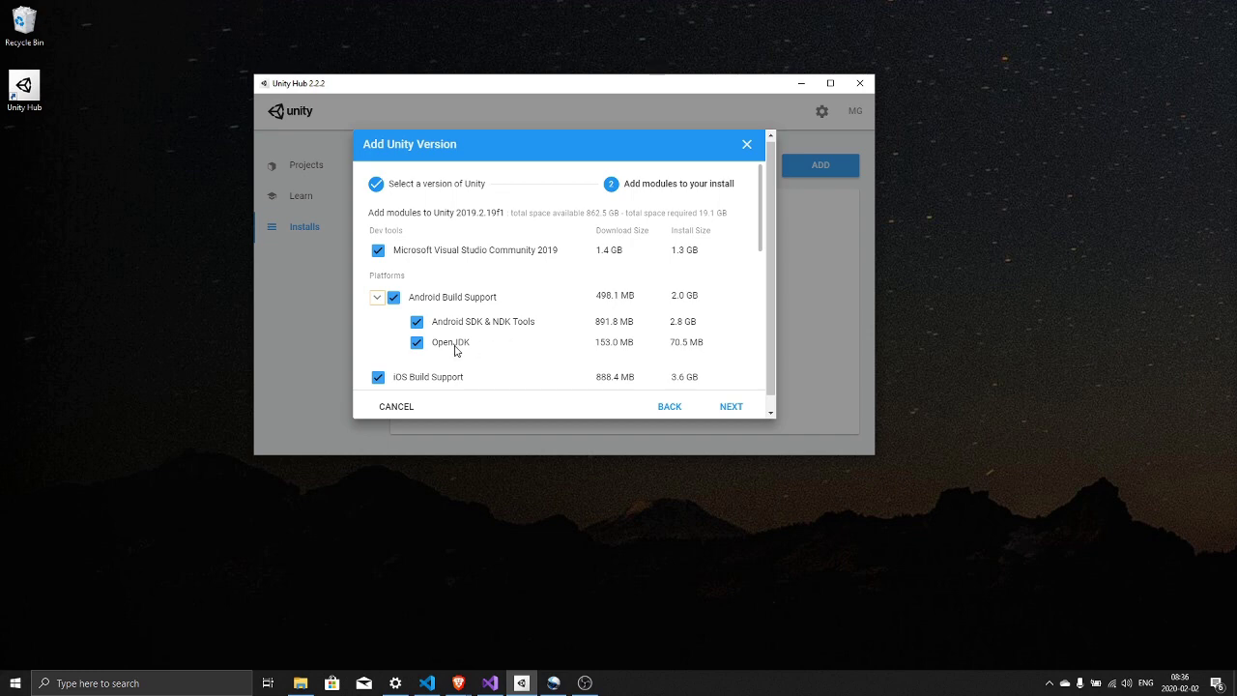
{"action": "scroll", "coordinate": [463, 352], "scroll_direction": "down", "scroll_amount": 3}
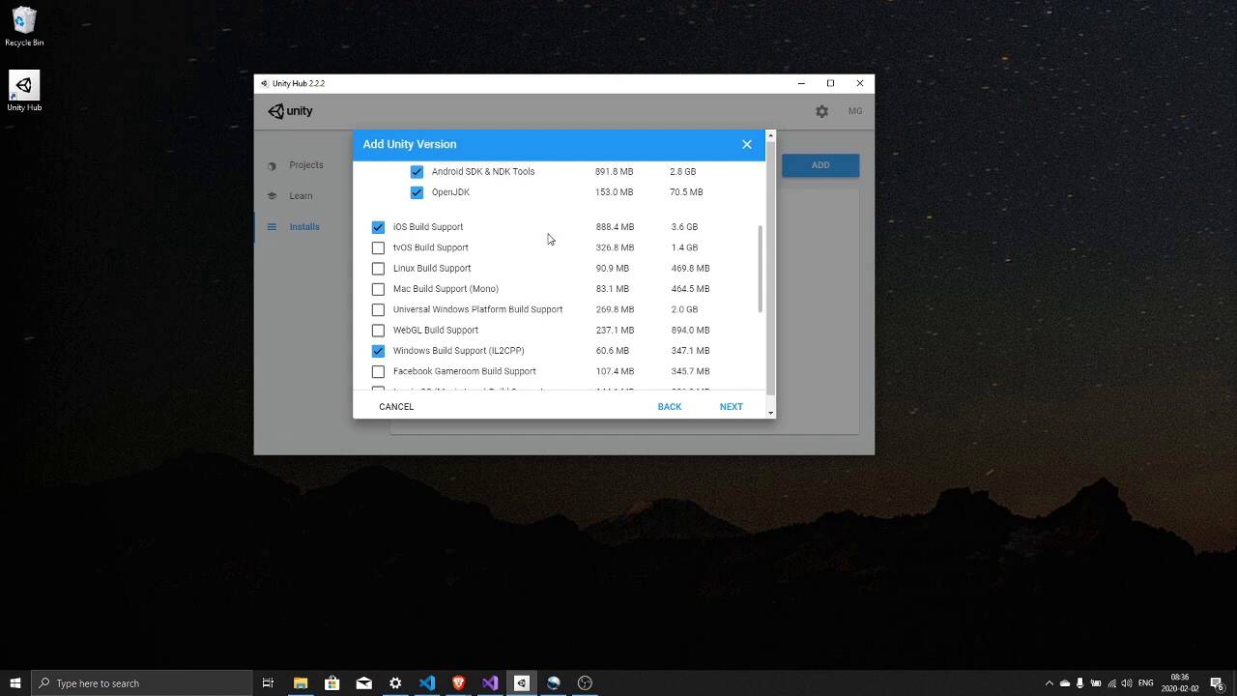
{"action": "scroll", "coordinate": [548, 237], "scroll_direction": "down", "scroll_amount": 1}
{"action": "scroll", "coordinate": [543, 237], "scroll_direction": "down", "scroll_amount": 2}
{"action": "scroll", "coordinate": [547, 261], "scroll_direction": "up", "scroll_amount": 3}
{"action": "scroll", "coordinate": [530, 337], "scroll_direction": "down", "scroll_amount": 3}
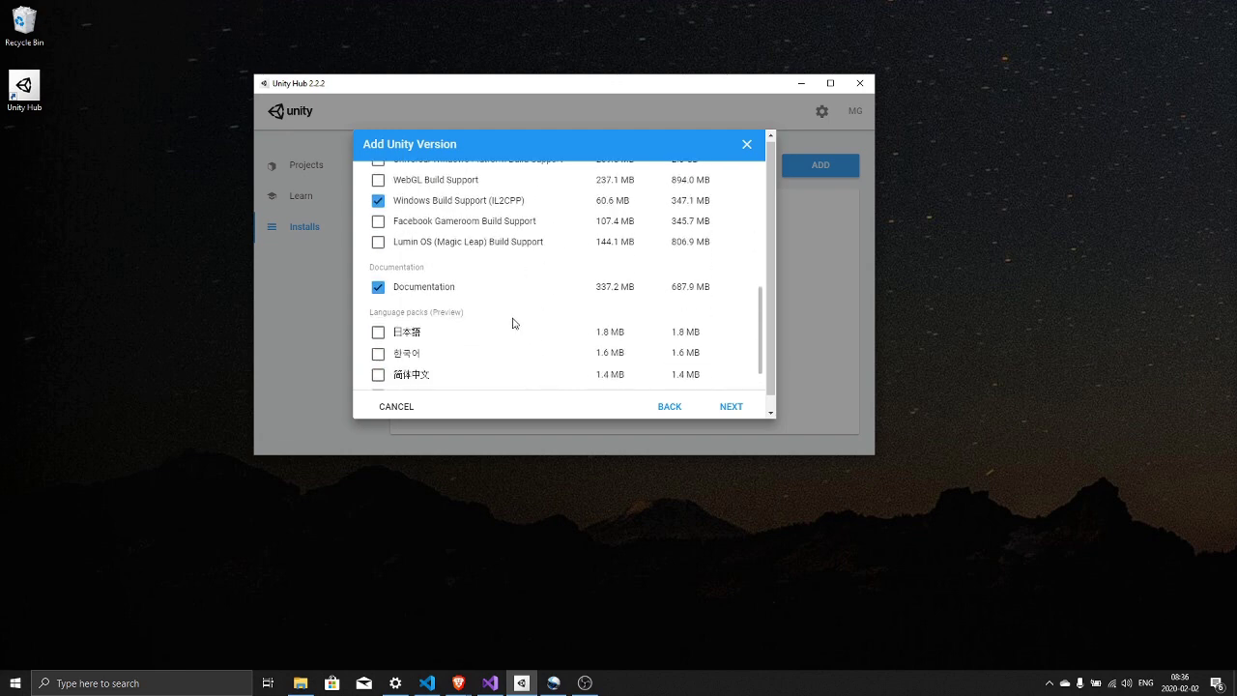
{"action": "scroll", "coordinate": [464, 294], "scroll_direction": "down", "scroll_amount": 1}
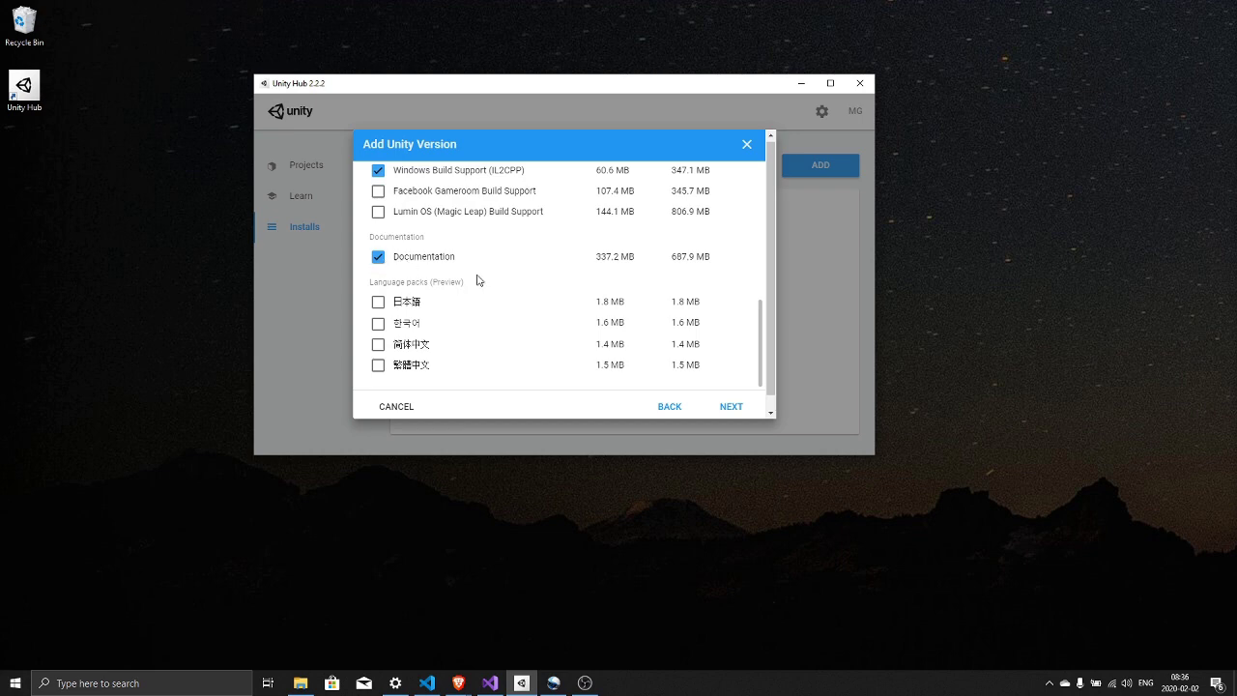
{"action": "scroll", "coordinate": [510, 281], "scroll_direction": "up", "scroll_amount": 3}
{"action": "scroll", "coordinate": [562, 296], "scroll_direction": "up", "scroll_amount": 3}
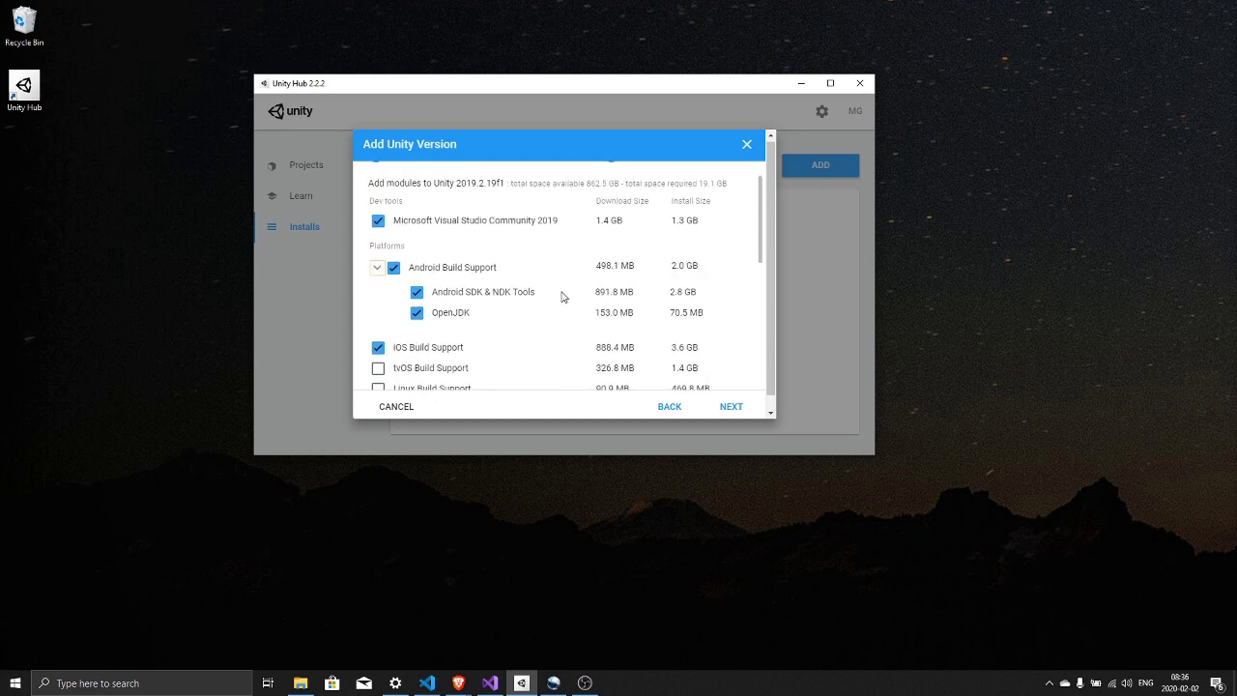
{"action": "scroll", "coordinate": [562, 297], "scroll_direction": "down", "scroll_amount": 3}
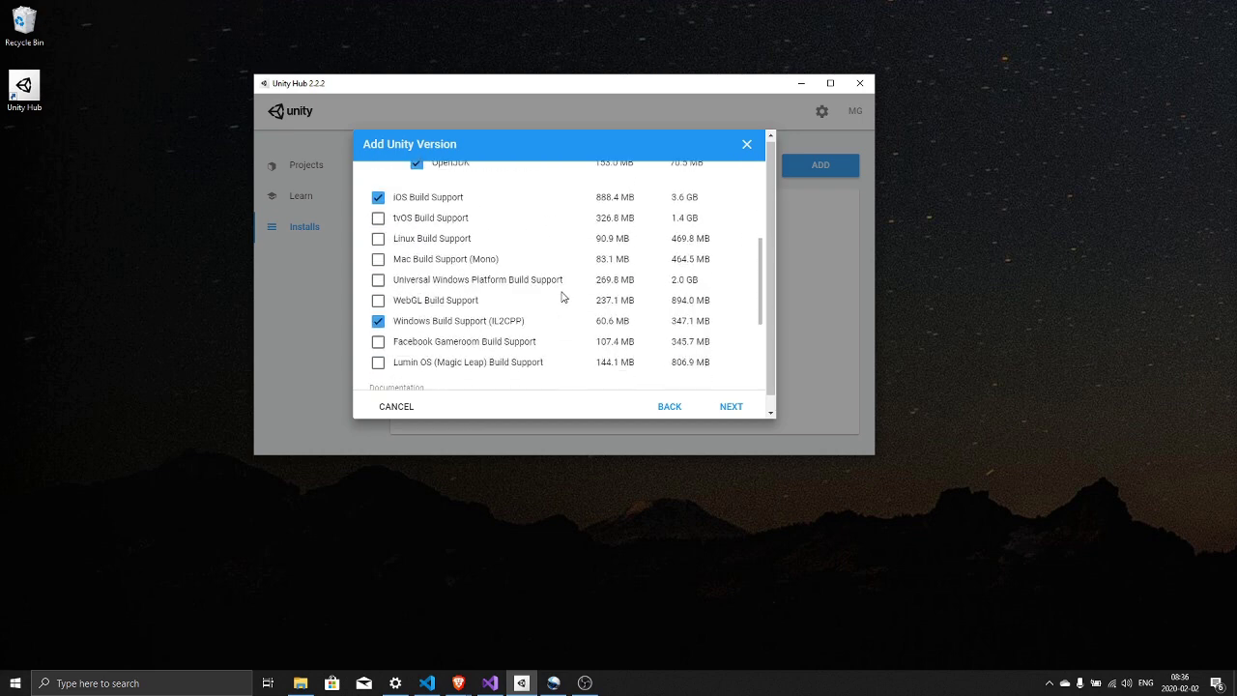
- Accept the Visual Studio 2019 and Android SDK/NDK license terms to install 2019.2.19f1
{"action": "left_click", "coordinate": [732, 407]}
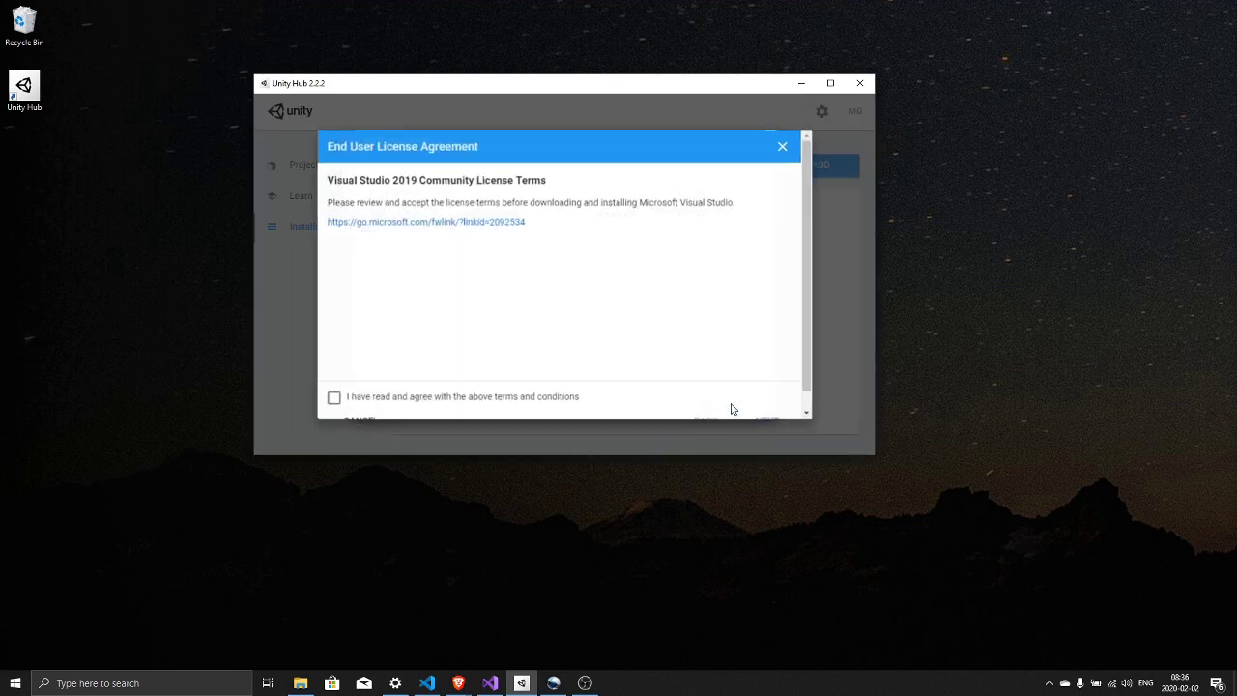
{"action": "left_click", "coordinate": [335, 384]}
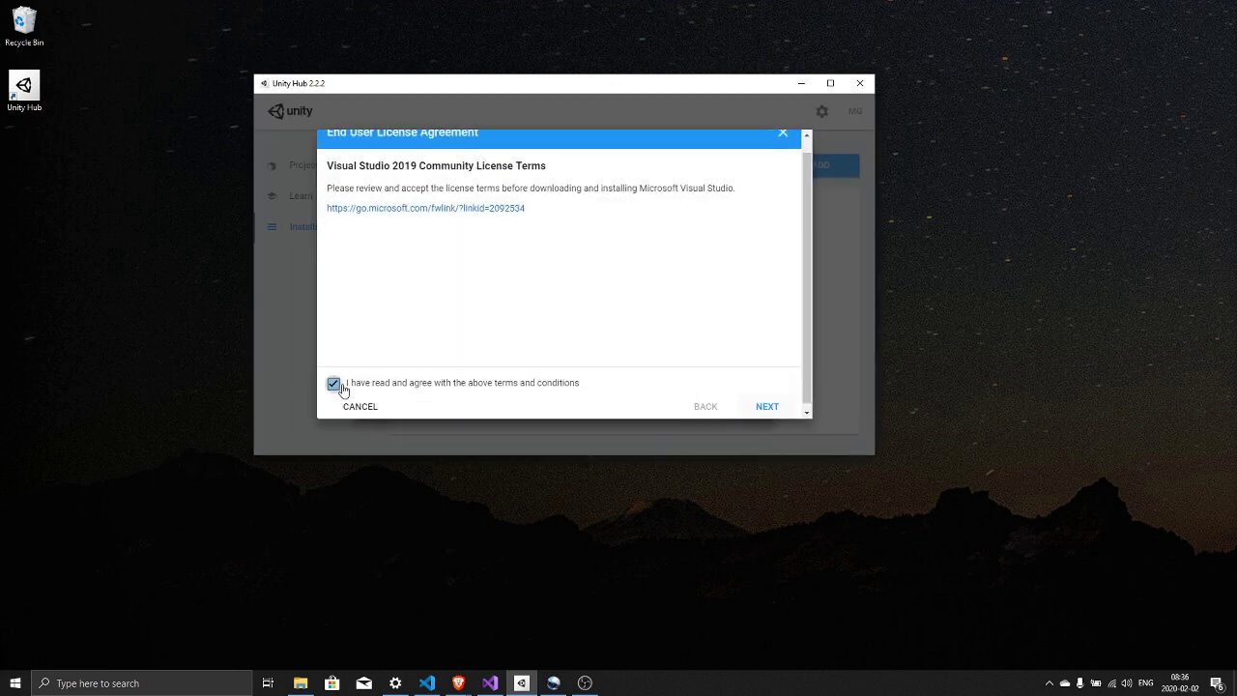
{"action": "left_click", "coordinate": [770, 409]}
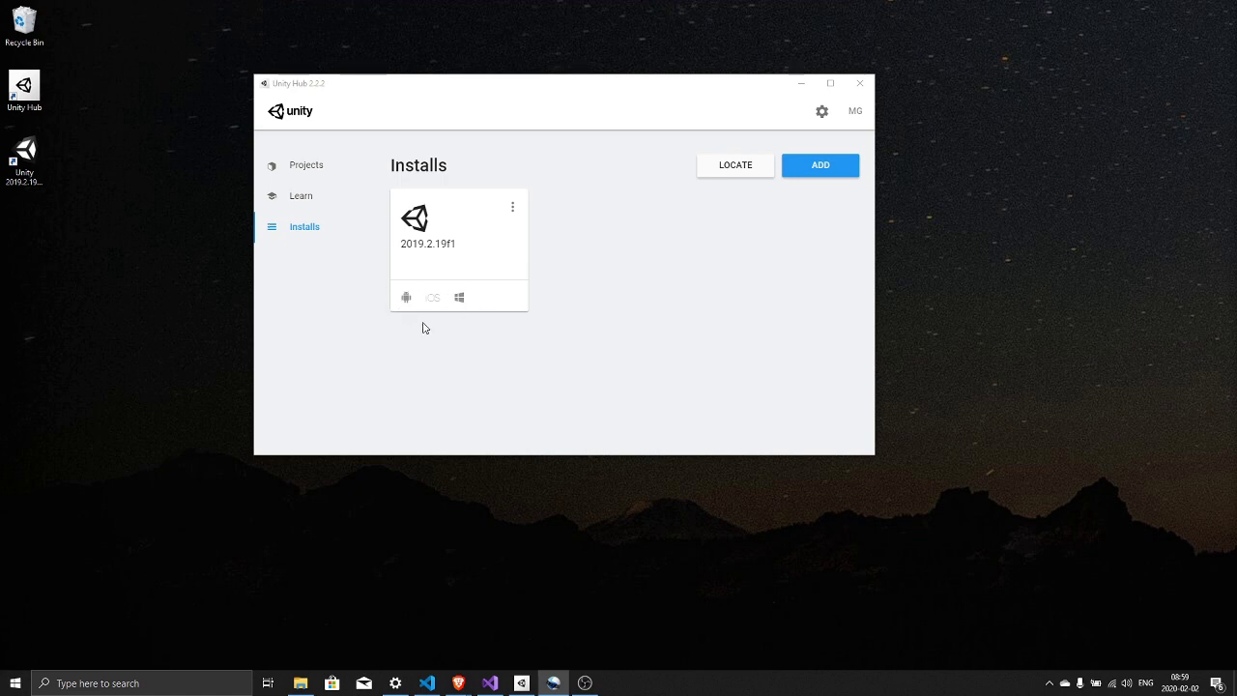
- Review the installed 2019.2.19f1 modules in Add Modules, then cancel
{"action": "left_click", "coordinate": [513, 212]}
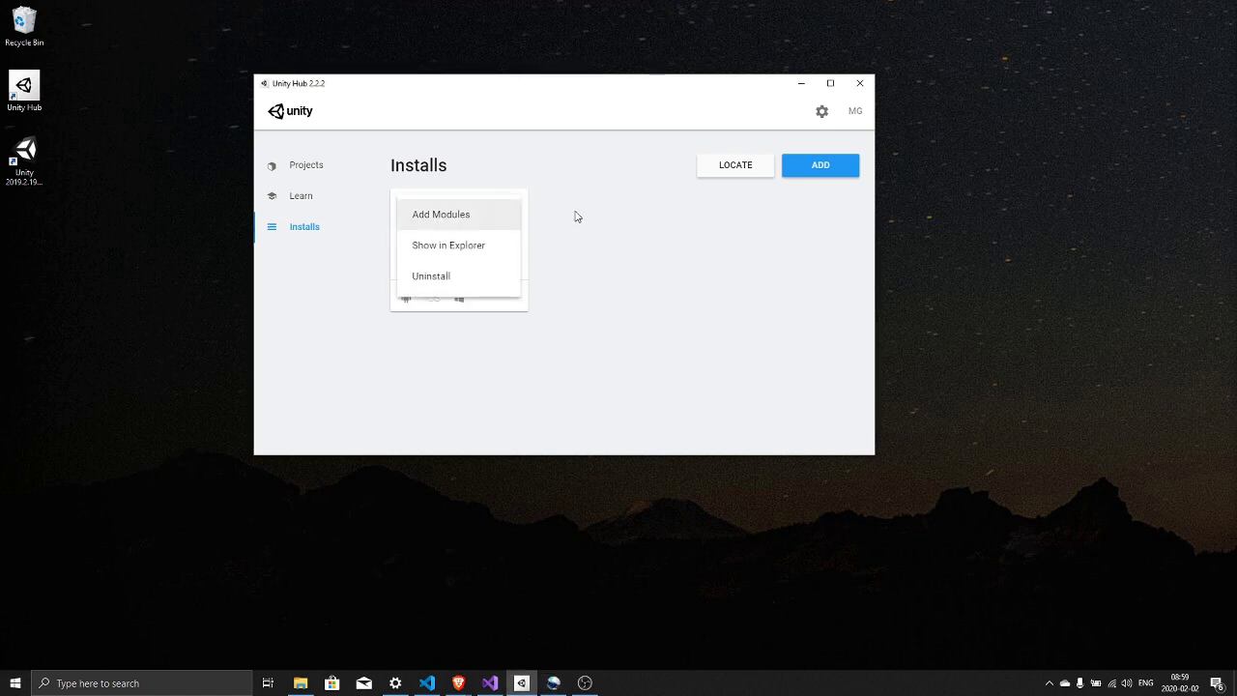
{"action": "left_click", "coordinate": [574, 212]}
{"action": "left_click", "coordinate": [510, 212]}
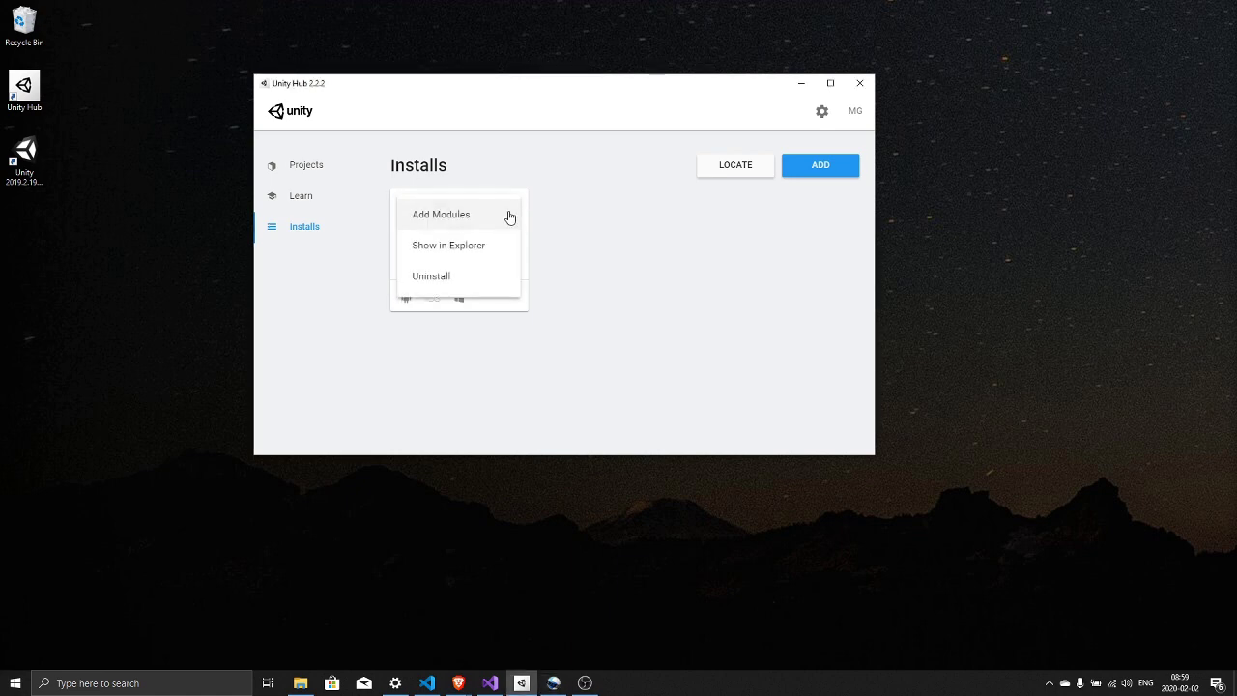
{"action": "left_click", "coordinate": [445, 218]}
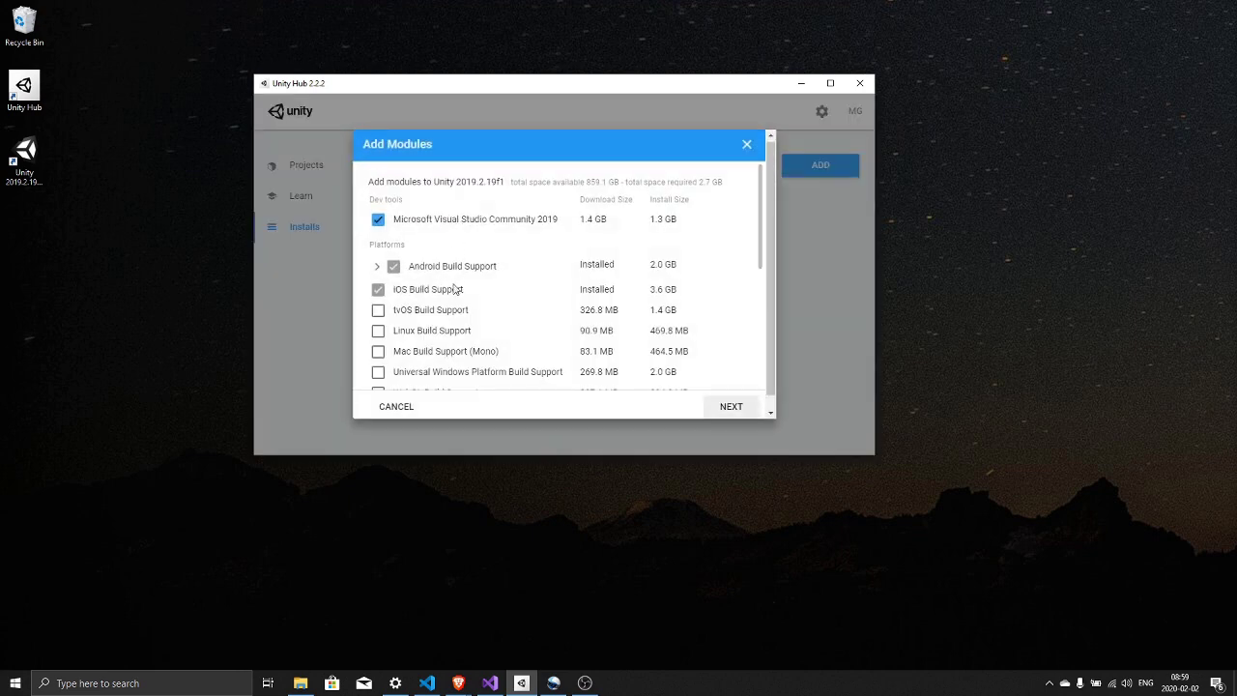
{"action": "scroll", "coordinate": [459, 296], "scroll_direction": "down", "scroll_amount": 3}
{"action": "scroll", "coordinate": [458, 297], "scroll_direction": "up", "scroll_amount": 5}
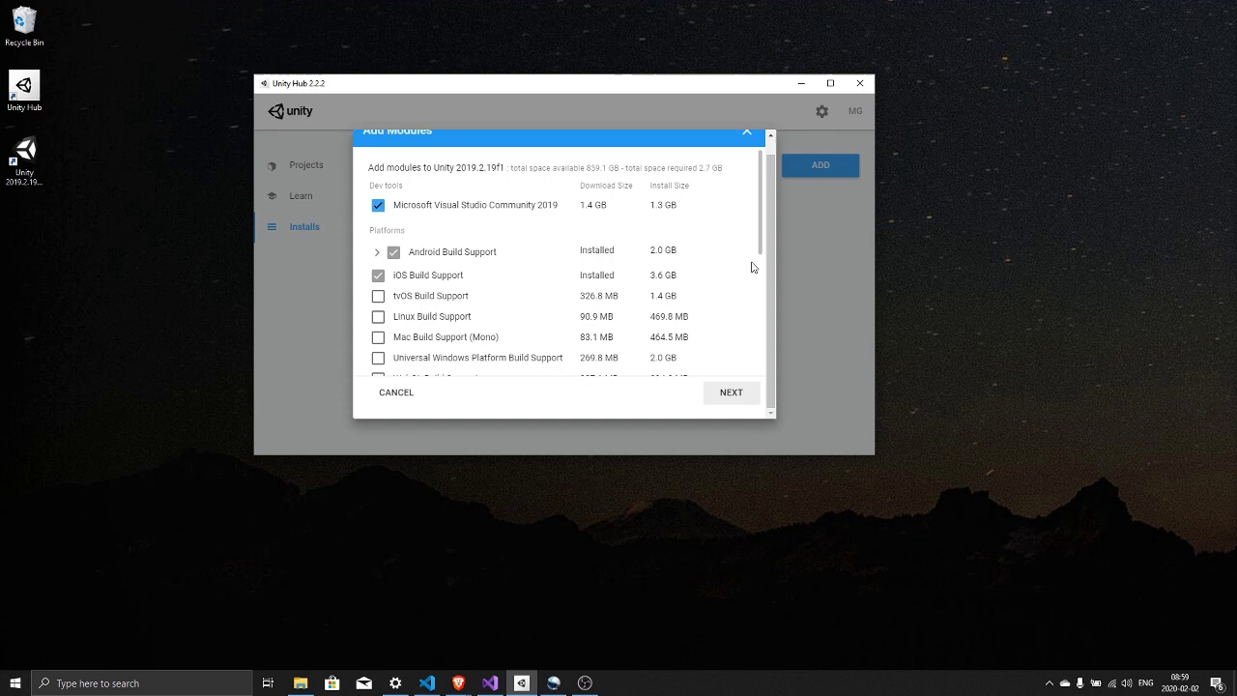
{"action": "scroll", "coordinate": [506, 276], "scroll_direction": "up", "scroll_amount": 1}
{"action": "scroll", "coordinate": [454, 338], "scroll_direction": "down", "scroll_amount": 3}
{"action": "left_click", "coordinate": [398, 409]}
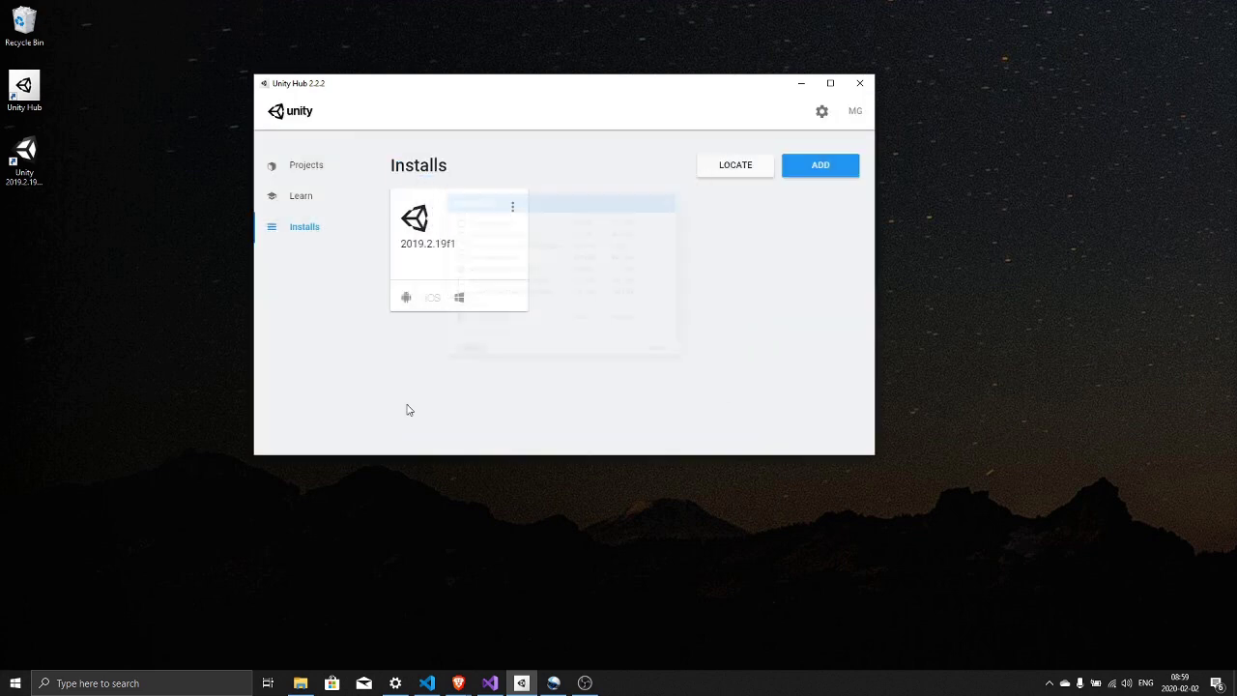
- Create a new 3D project named tutorialVideo with Unity 2019.2.19f1
{"action": "left_click", "coordinate": [310, 166]}
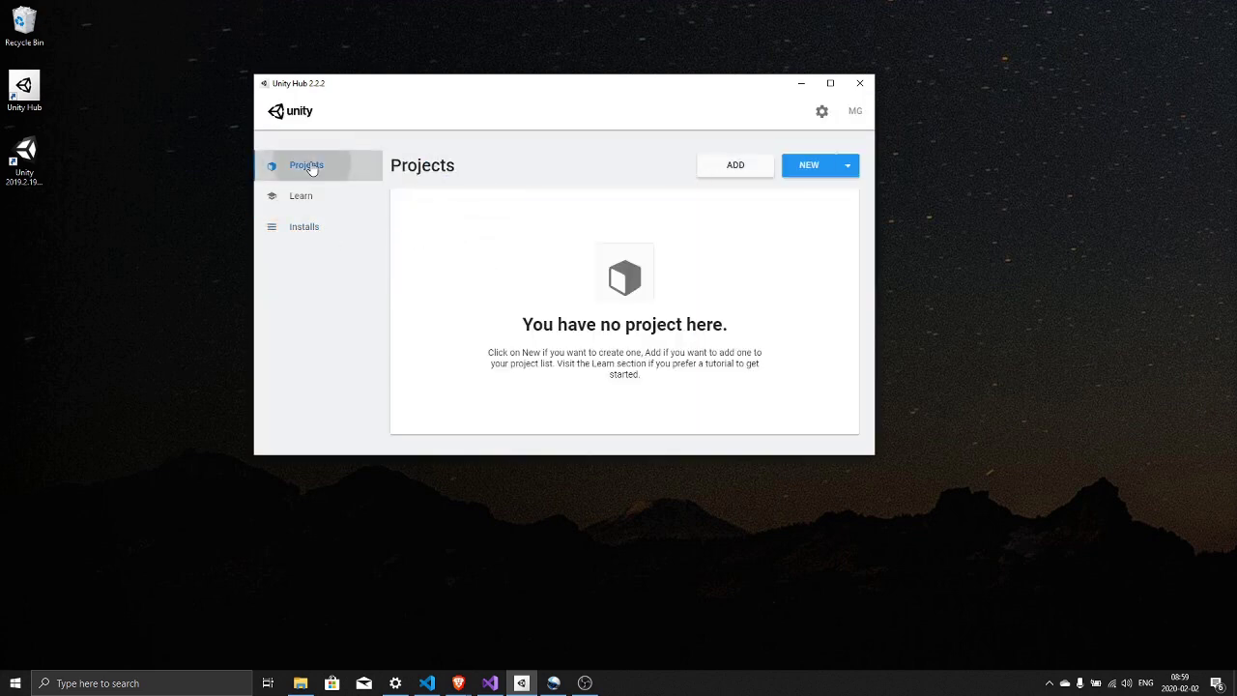
{"action": "left_click", "coordinate": [819, 166]}
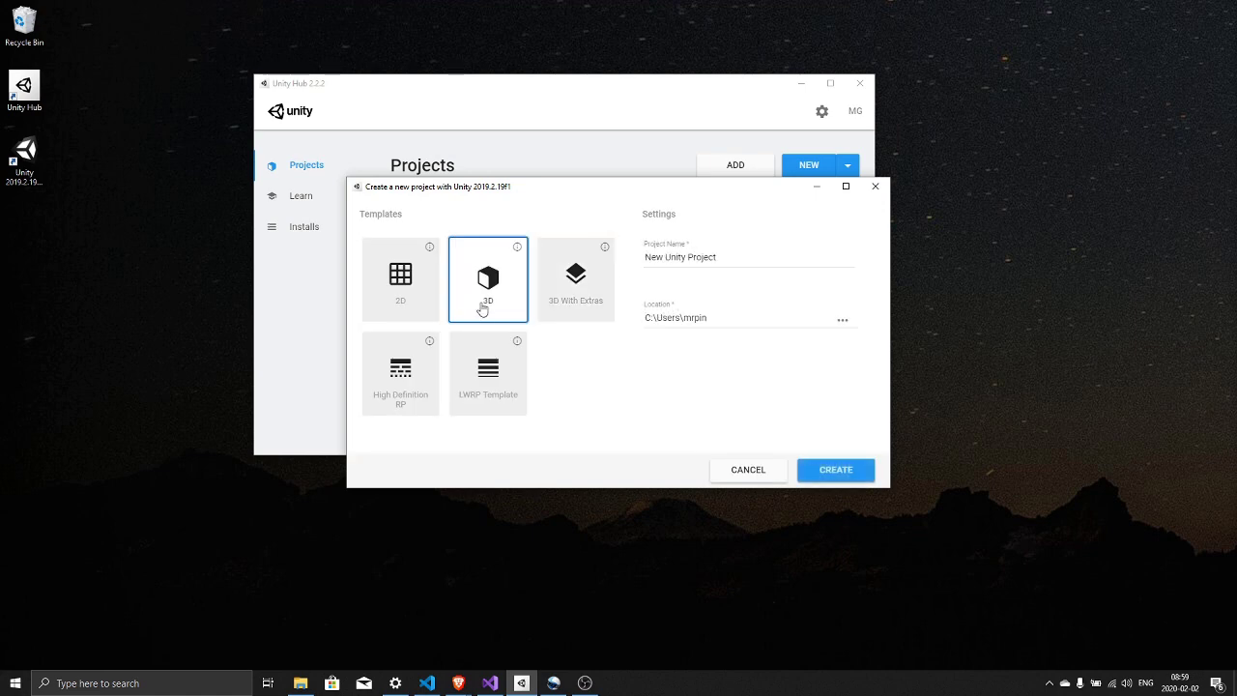
{"action": "left_click", "coordinate": [486, 307]}
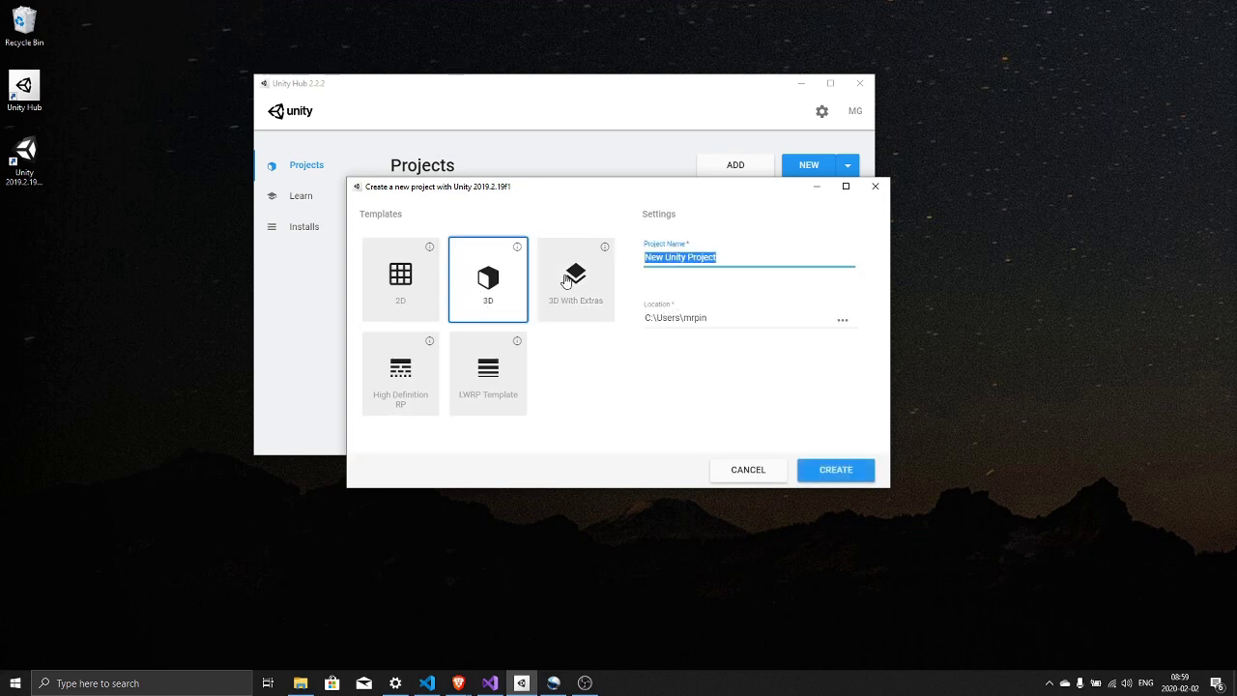
{"action": "type", "text": "tutorialVideo"}
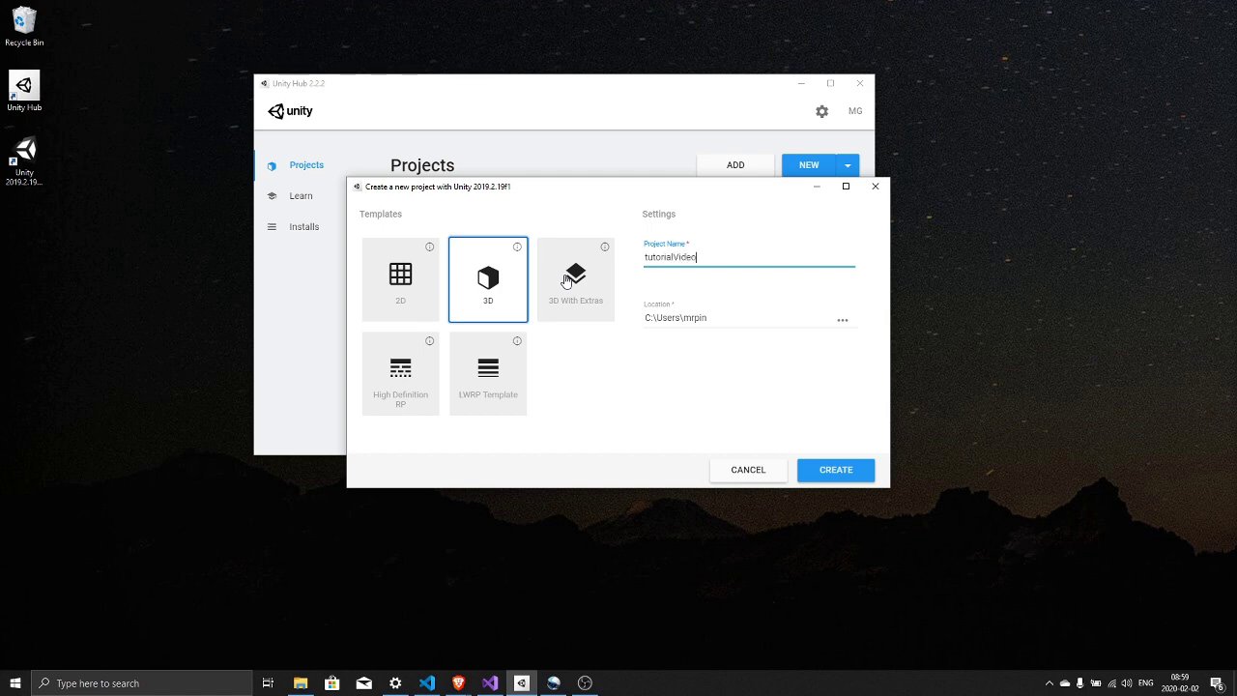
{"action": "left_click", "coordinate": [826, 470]}
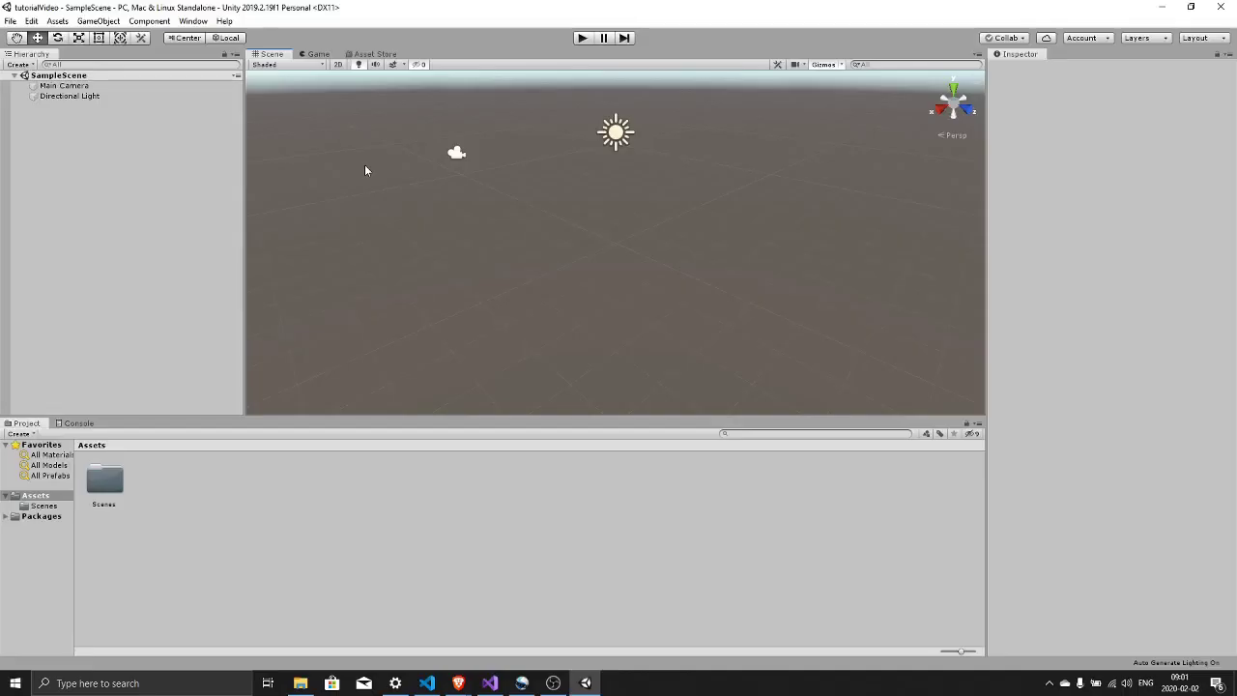
- Search the in-editor Asset Store for Oculus Integration and download the package
{"action": "left_click", "coordinate": [374, 55]}
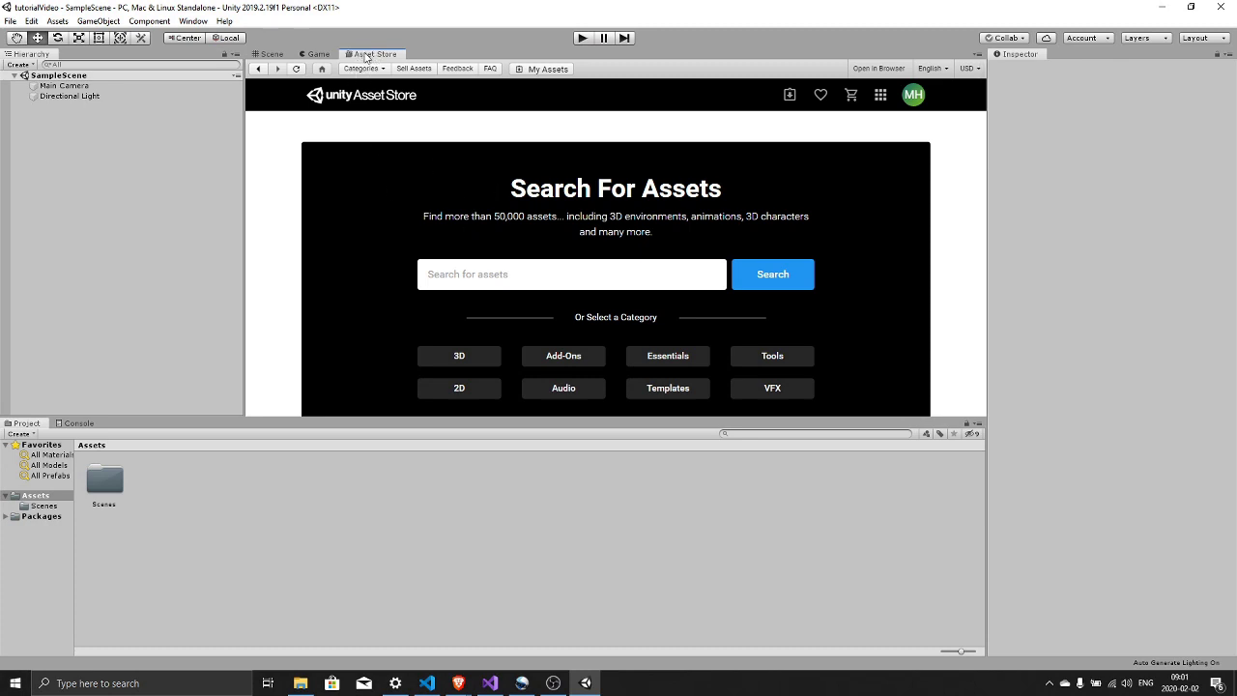
{"action": "left_click", "coordinate": [193, 21]}
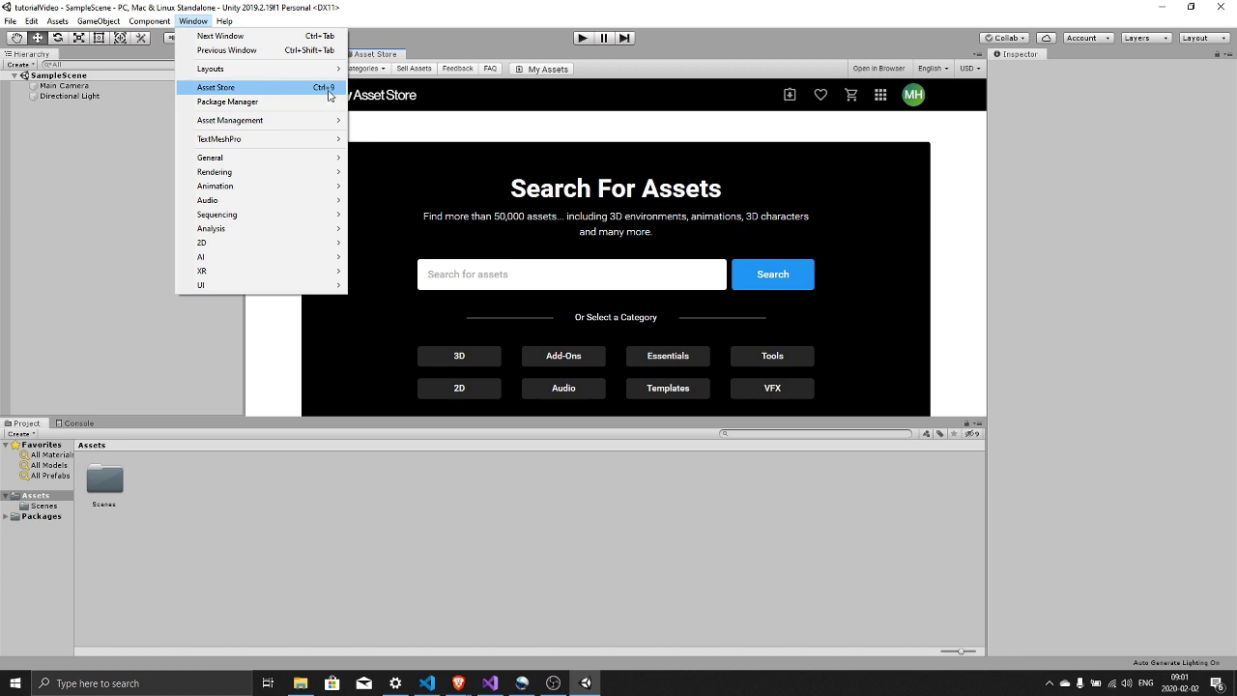
{"action": "left_click", "coordinate": [480, 120]}
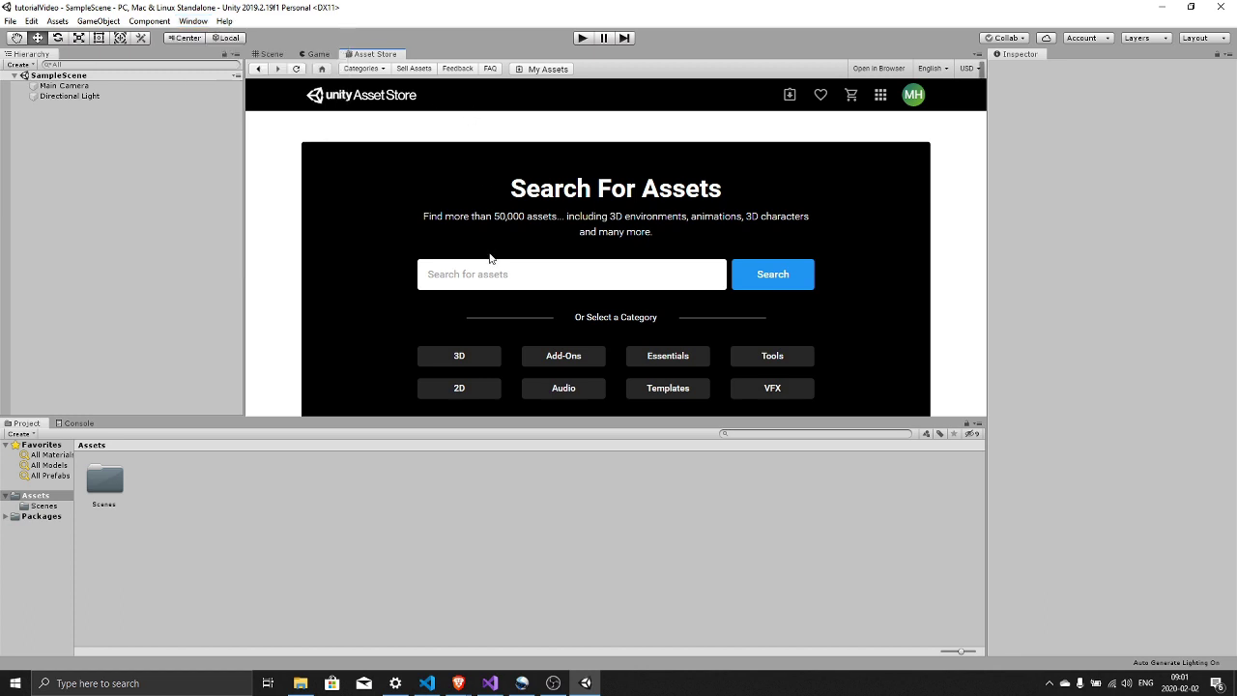
{"action": "left_click", "coordinate": [488, 276]}
{"action": "type", "text": "oculus"}
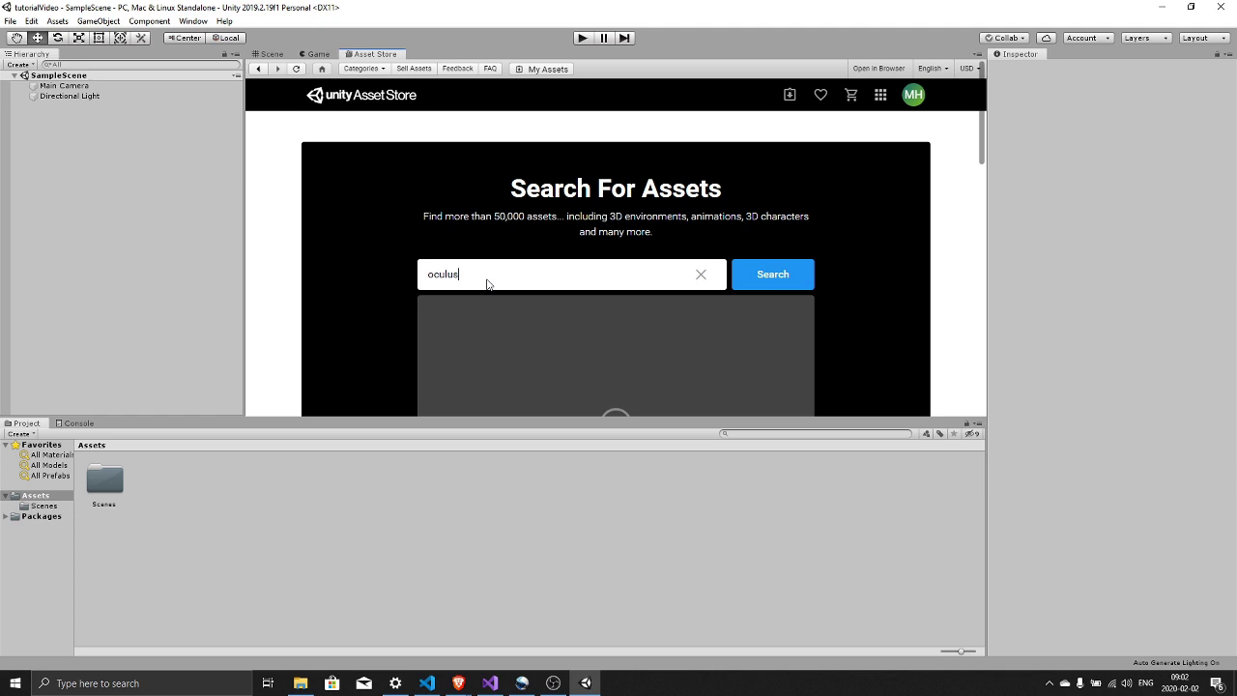
{"action": "type", "text": " intercration"}
{"action": "left_click", "coordinate": [790, 277]}
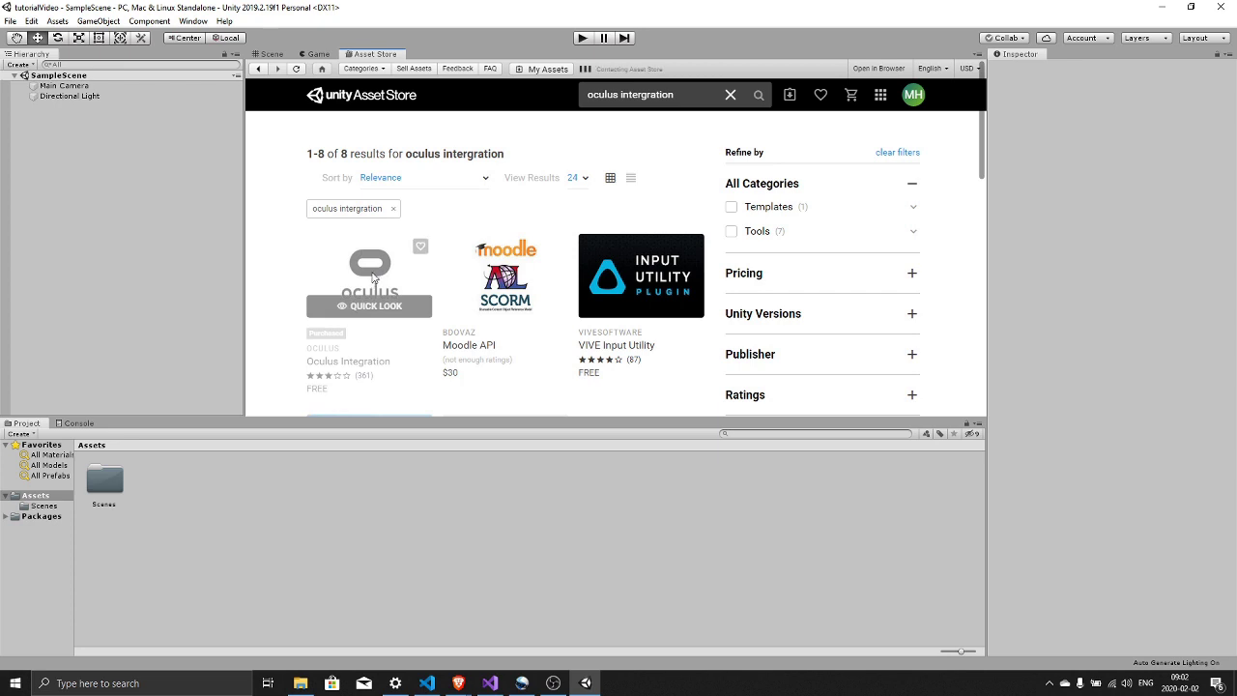
{"action": "left_click", "coordinate": [373, 278]}
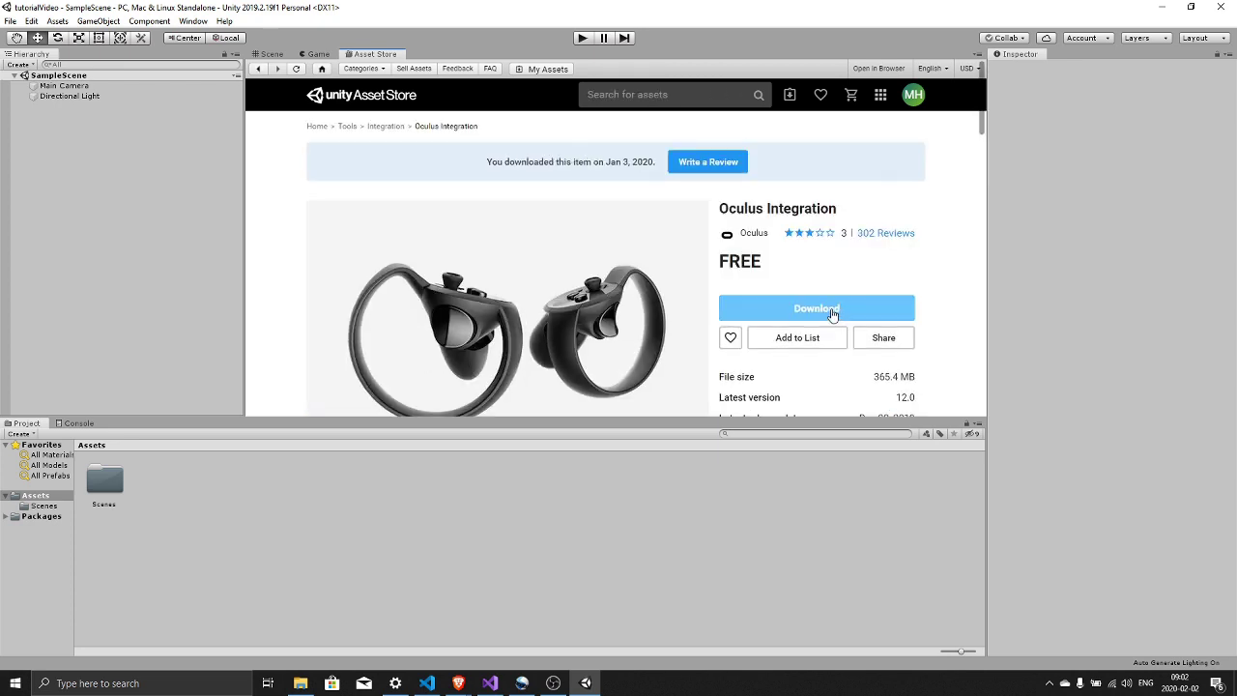
{"action": "left_click", "coordinate": [831, 308]}
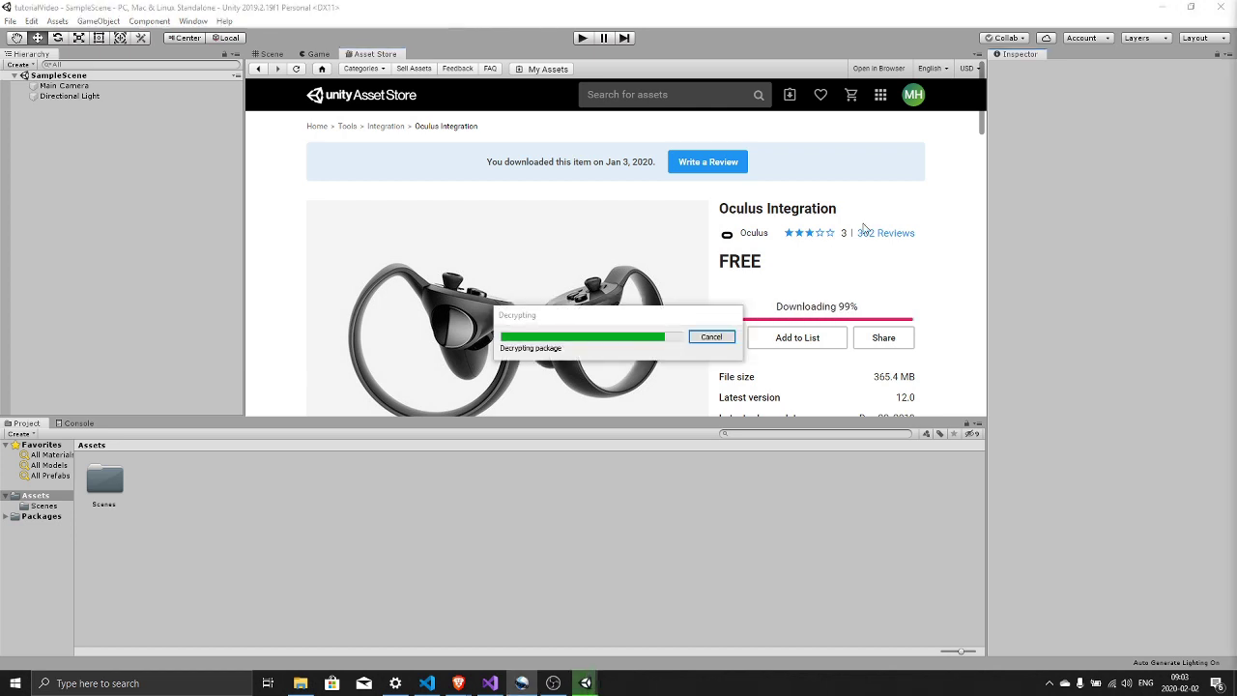
- Import all Oculus Integration files, accept the OVRPlugin update and spatializer upgrade, and restart Unity
{"action": "left_click", "coordinate": [834, 313]}
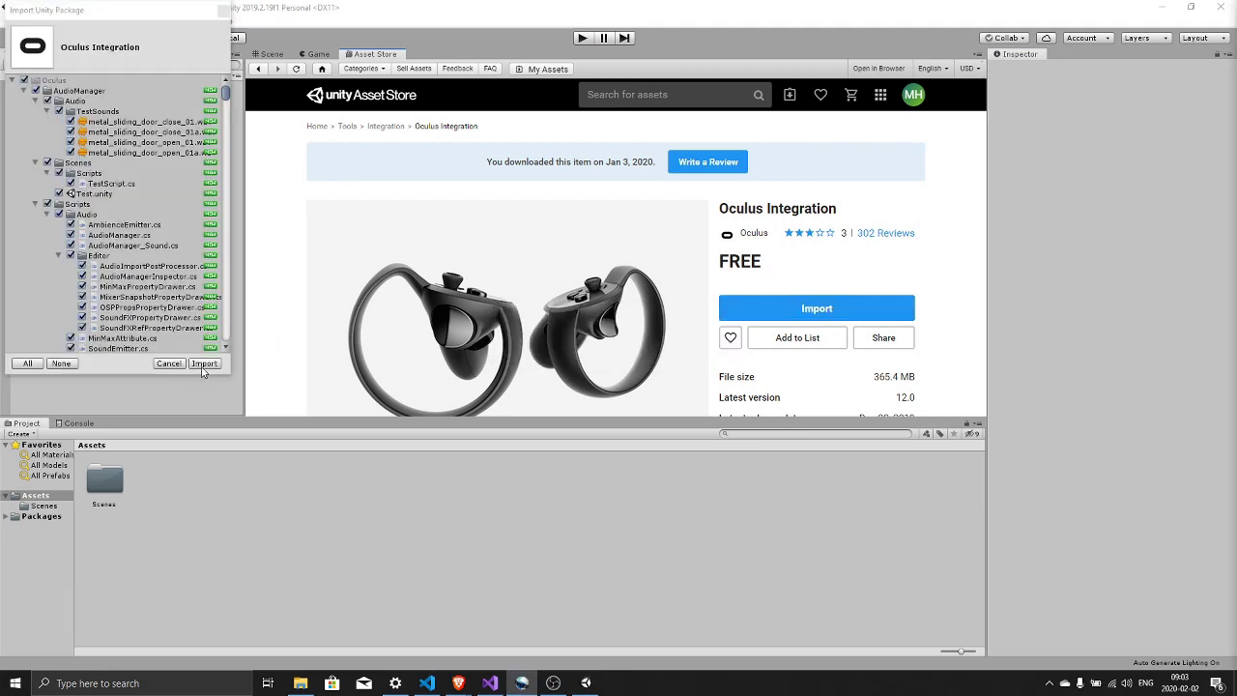
{"action": "left_click", "coordinate": [203, 363]}
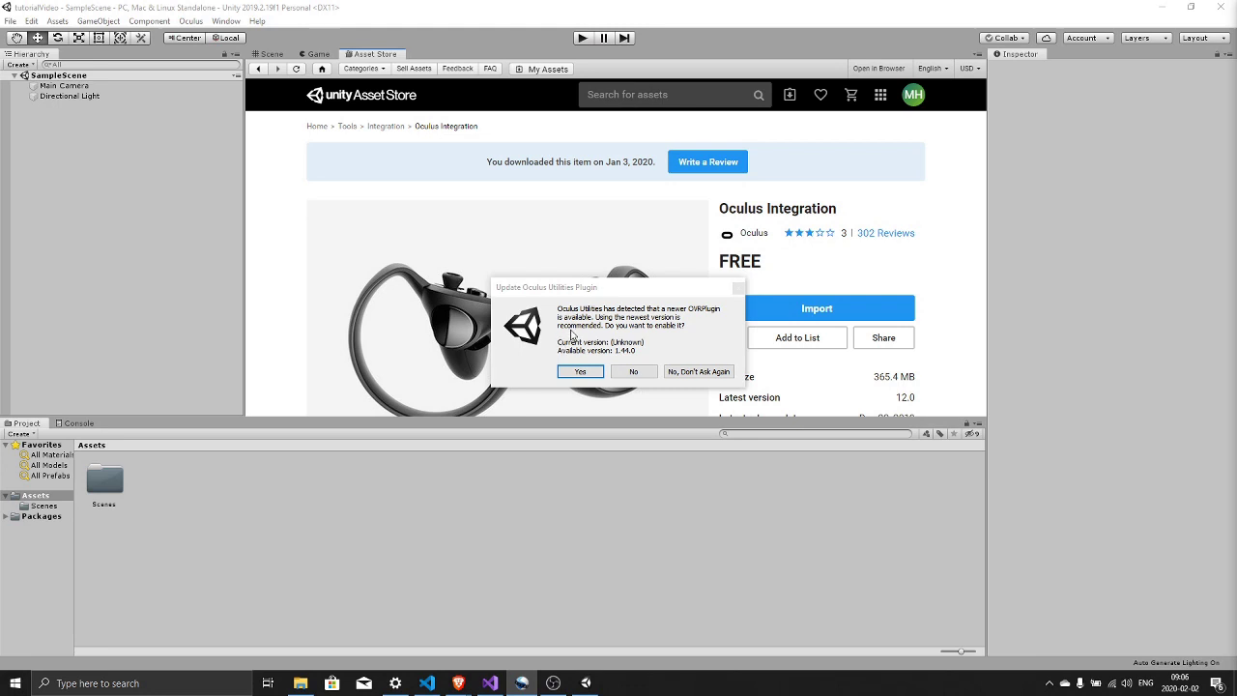
{"action": "left_click", "coordinate": [578, 371]}
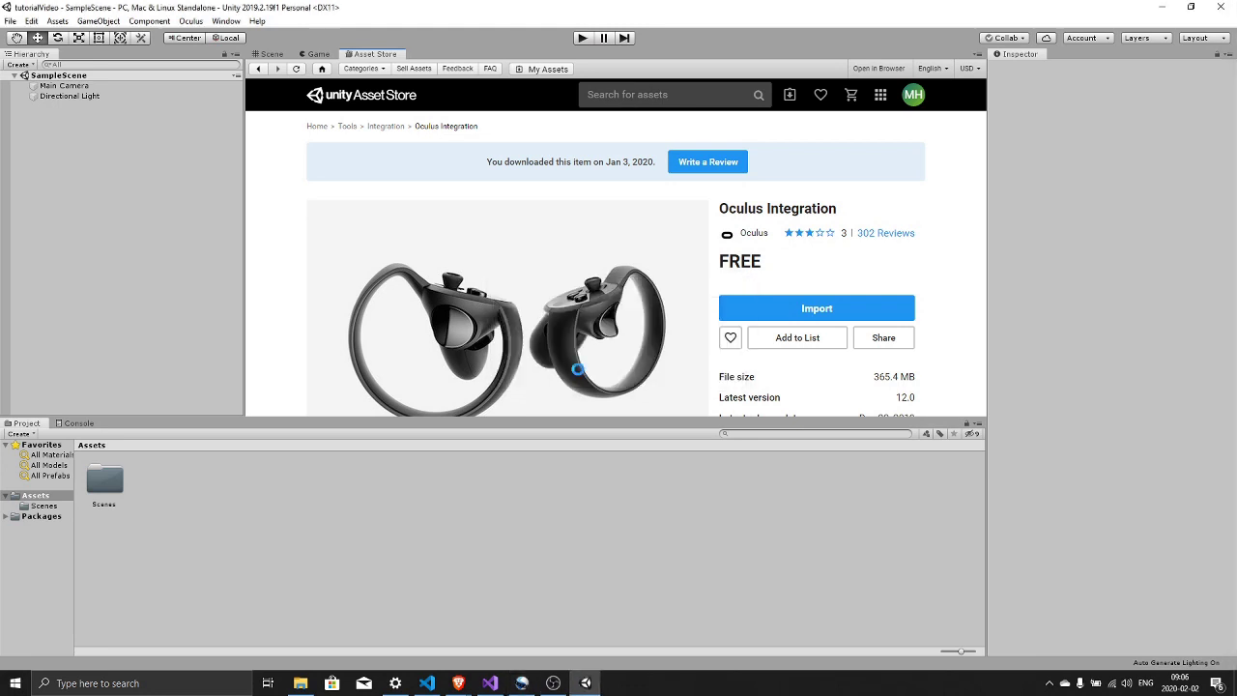
{"action": "left_click", "coordinate": [653, 370]}
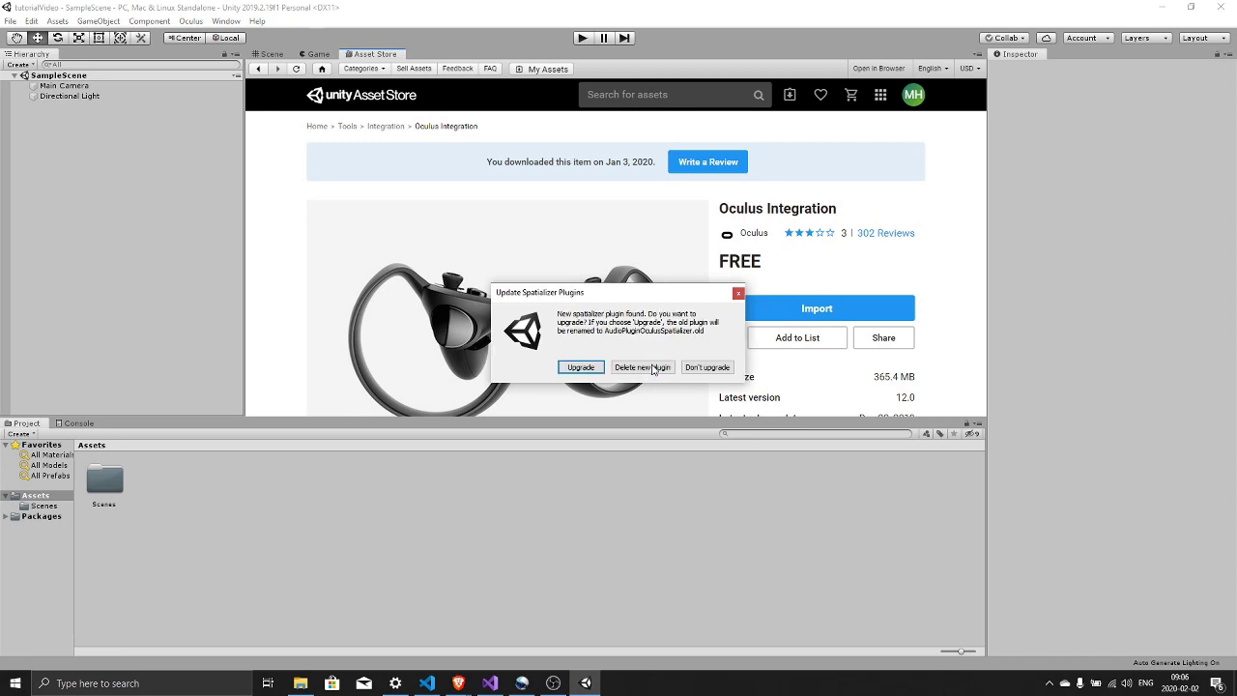
{"action": "left_click", "coordinate": [570, 372]}
{"action": "left_click", "coordinate": [658, 373]}
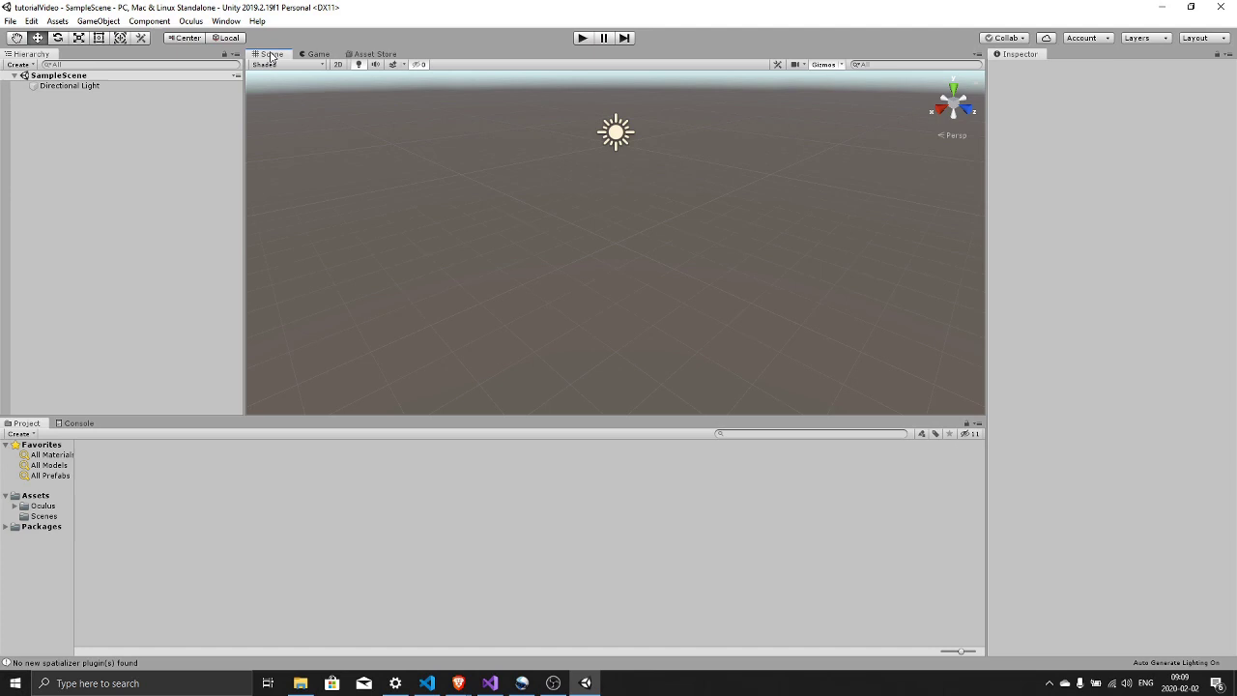
- Show the Scene view and inspect the Directional Light, leaving it unchanged and deselected
{"action": "left_click", "coordinate": [86, 102]}
{"action": "left_click", "coordinate": [65, 87]}
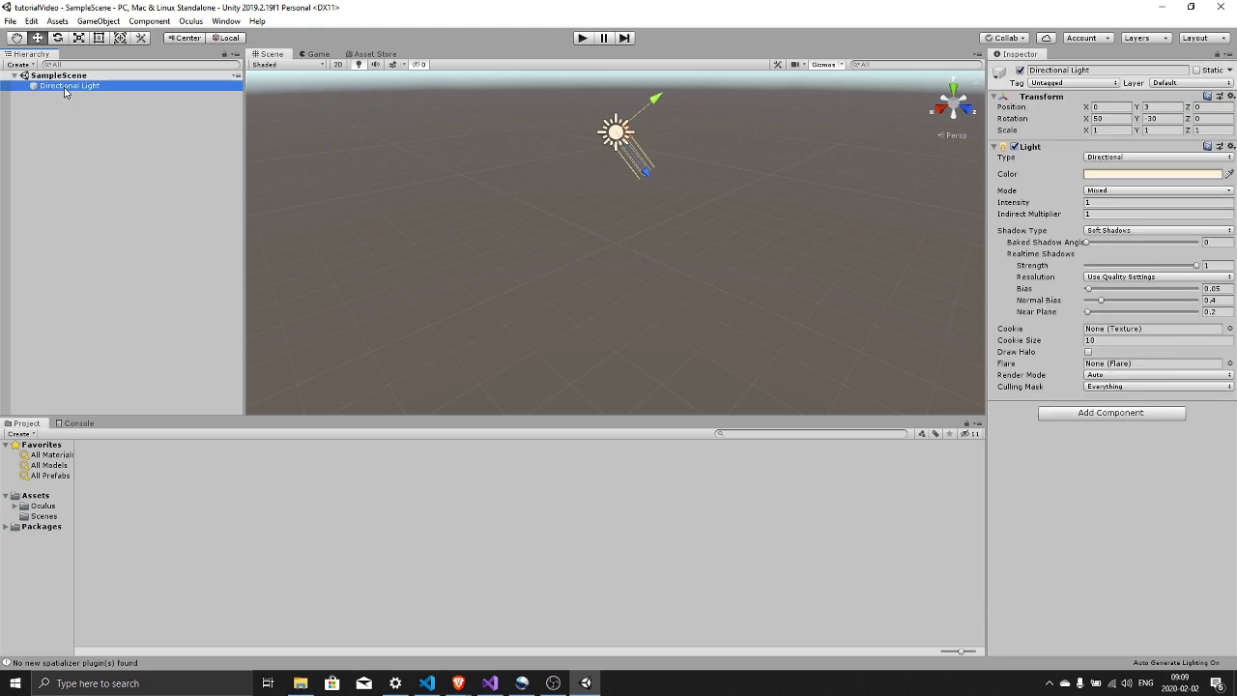
{"action": "right_click", "coordinate": [65, 91]}
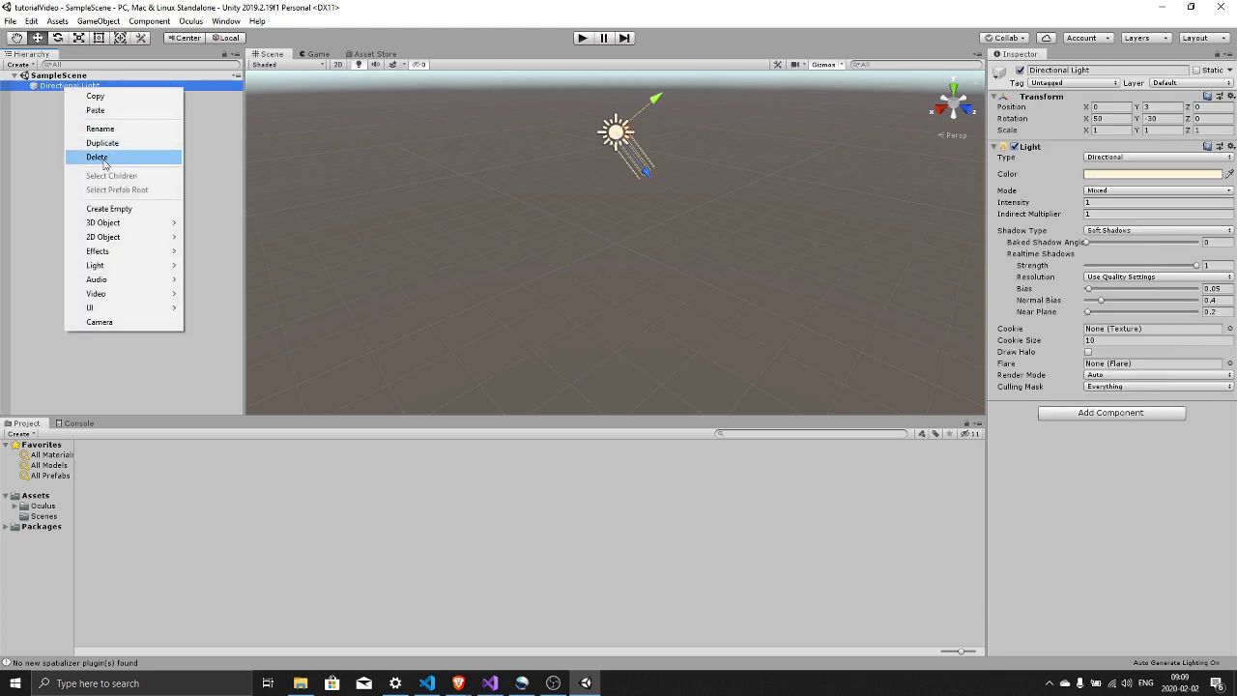
{"action": "left_click", "coordinate": [40, 138]}
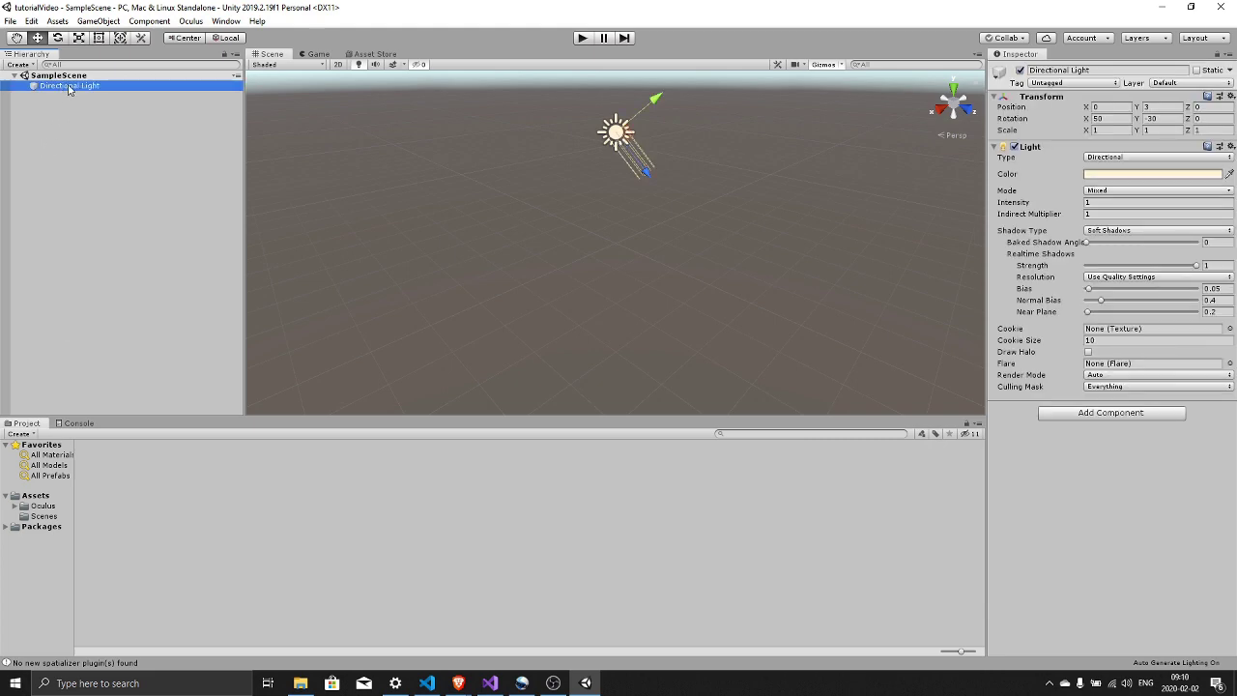
{"action": "left_click", "coordinate": [68, 90]}
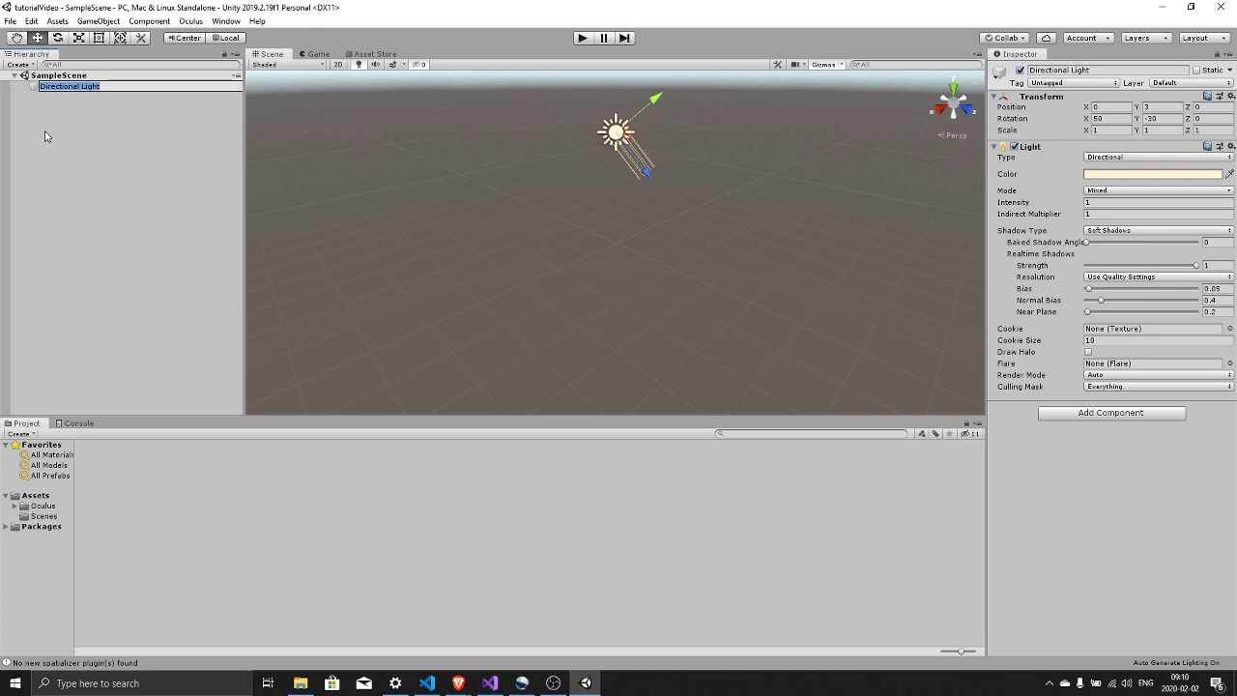
{"action": "left_click", "coordinate": [71, 115]}
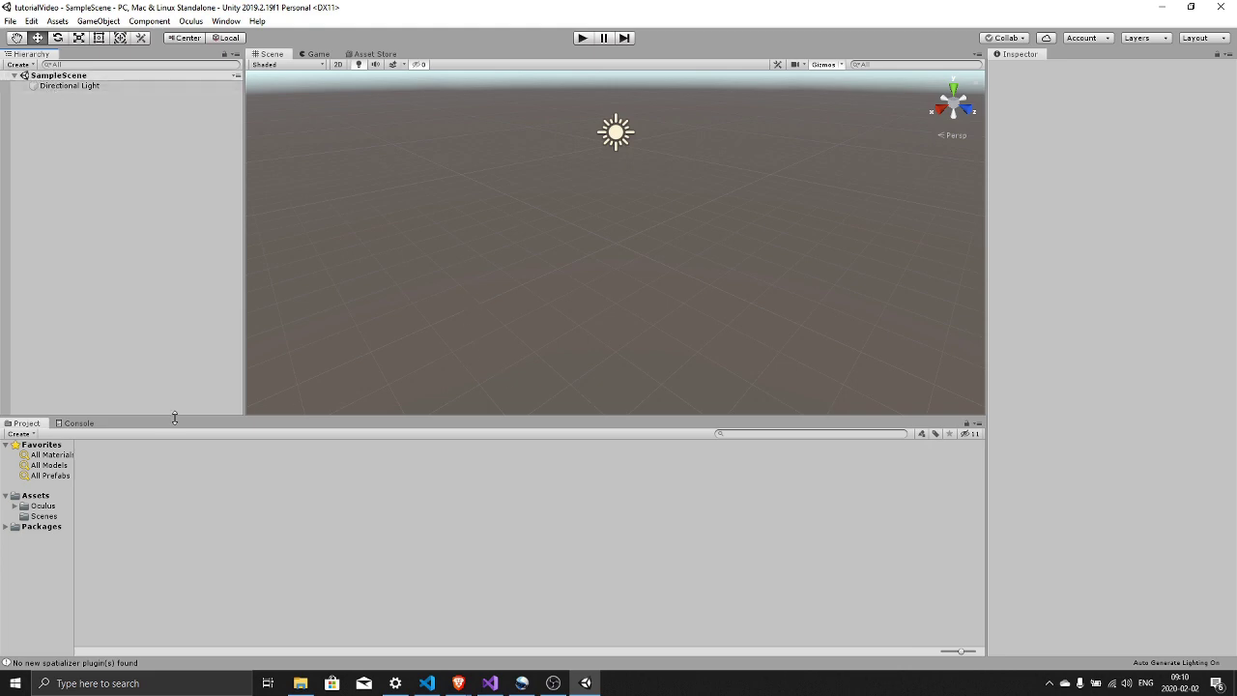
- Search the Project assets for 'ov' and drag the OVRPlayerController prefab into the Hierarchy
{"action": "left_click", "coordinate": [762, 432]}
{"action": "type", "text": "ovrplayercontroller"}
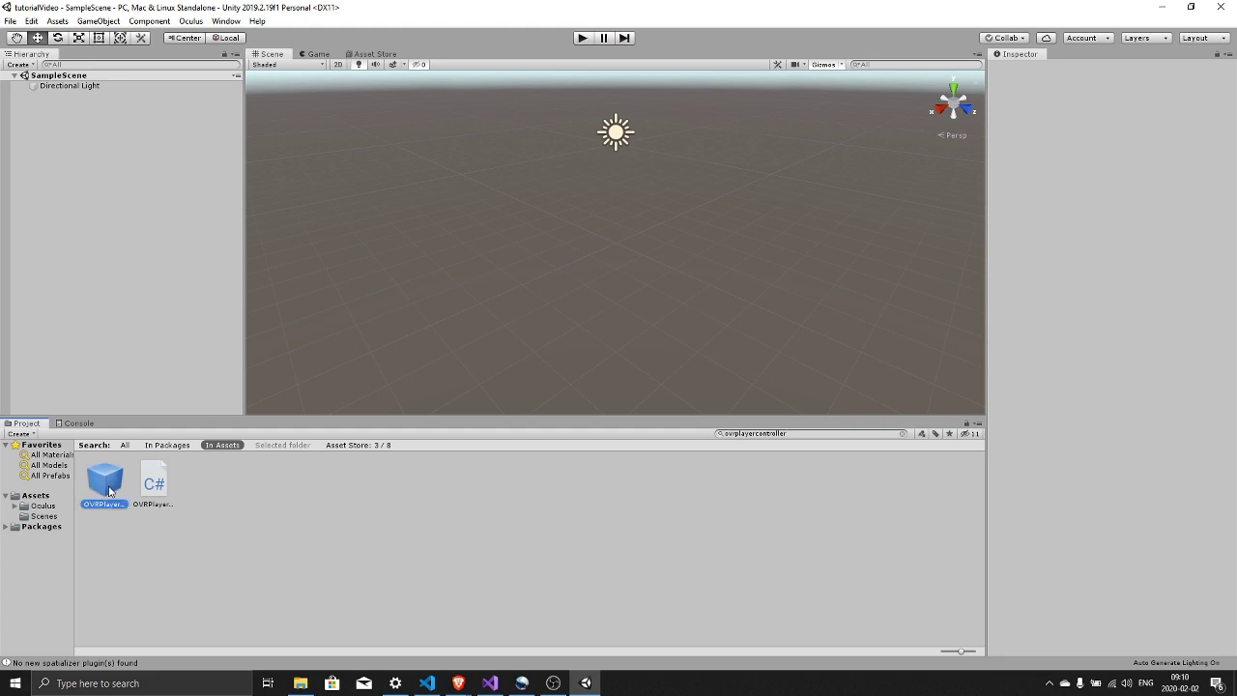
{"action": "left_click_drag", "start_coordinate": [65, 127], "coordinate": [66, 127]}
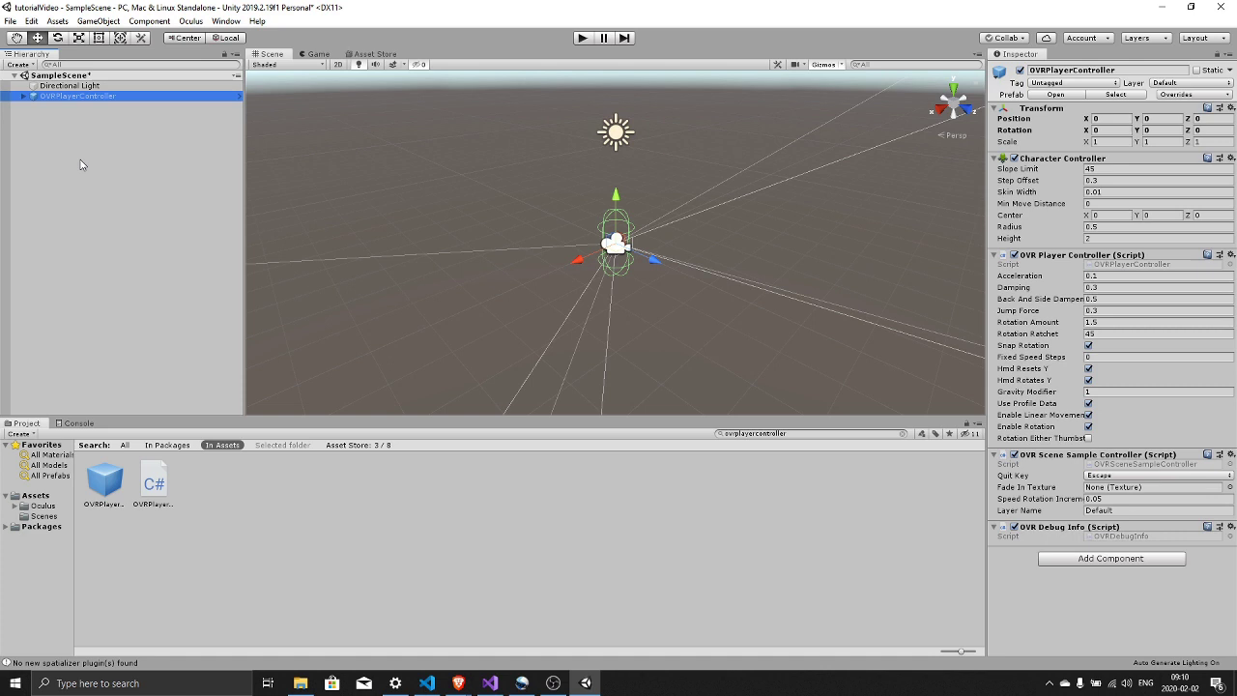
{"action": "right_click", "coordinate": [80, 165]}
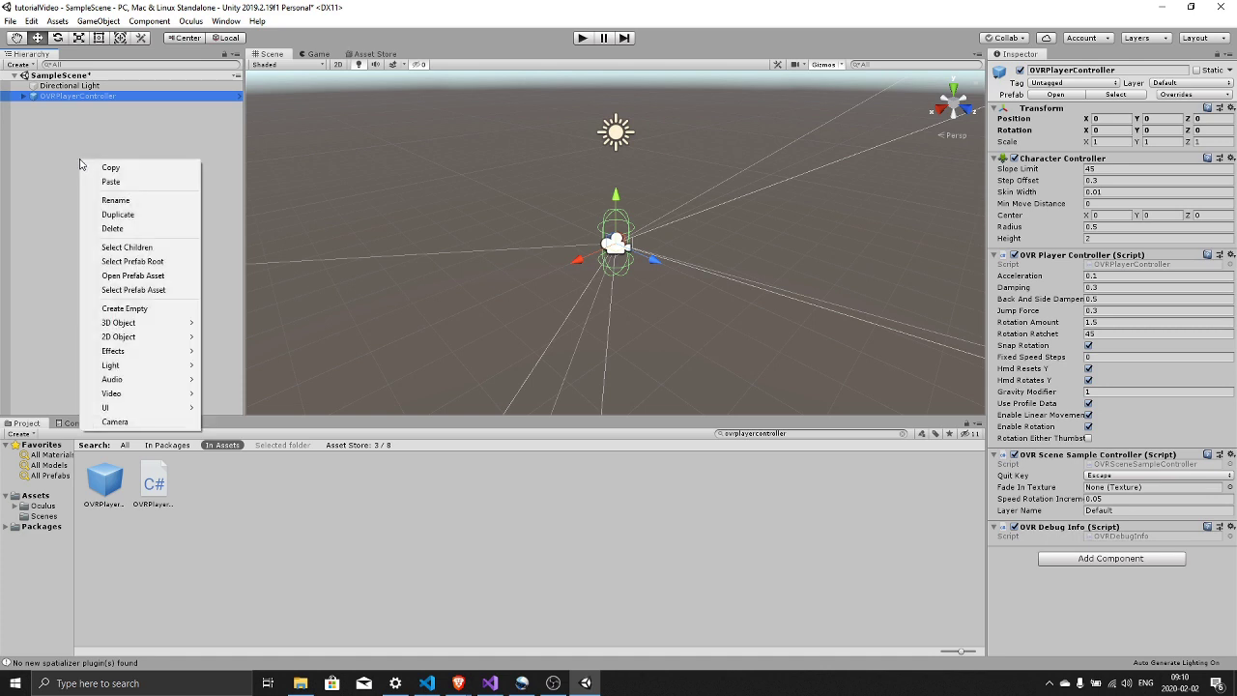
- Add a Plane, give OVRPlayerController a Character Camera Constraint using OVRCameraRig, and save
{"action": "mouse_move", "coordinate": [177, 328]}
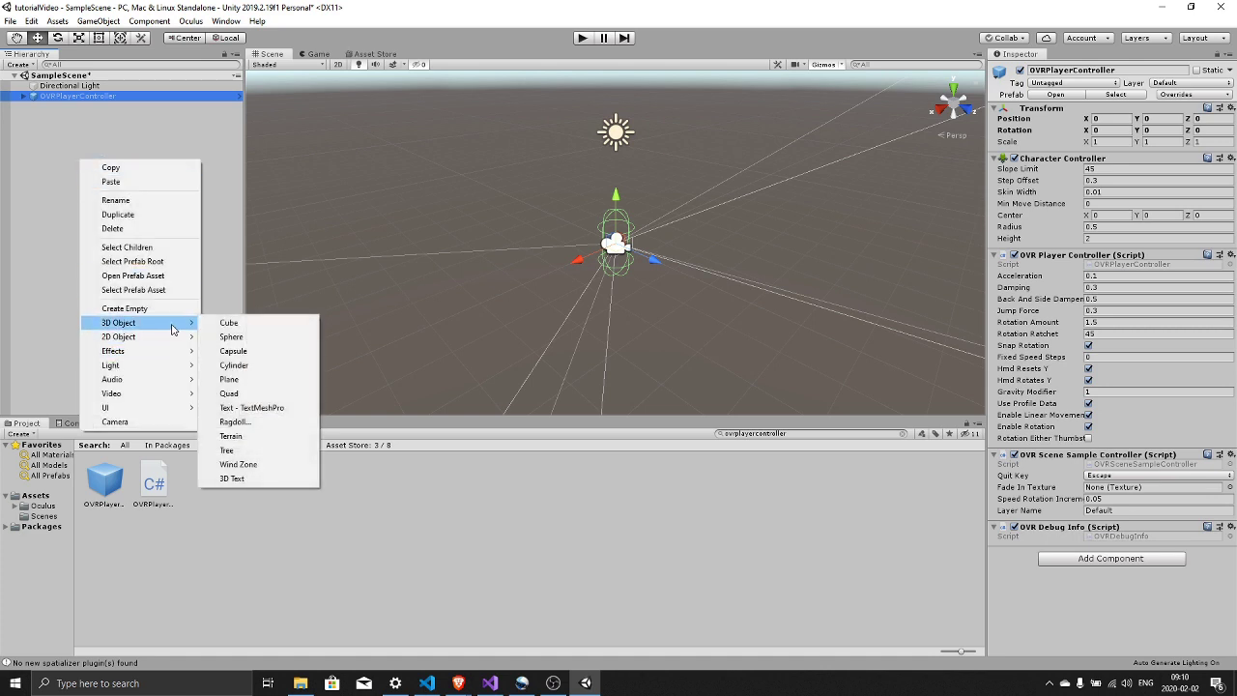
{"action": "left_click", "coordinate": [261, 381]}
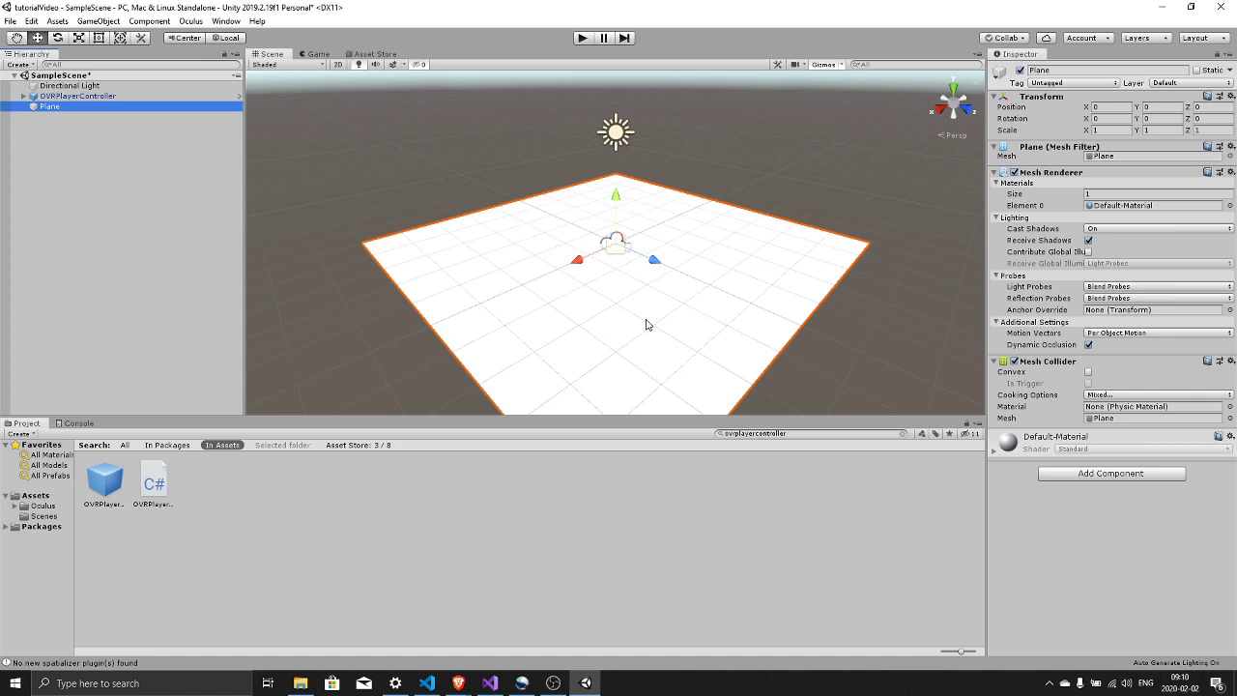
{"action": "left_click", "coordinate": [72, 96]}
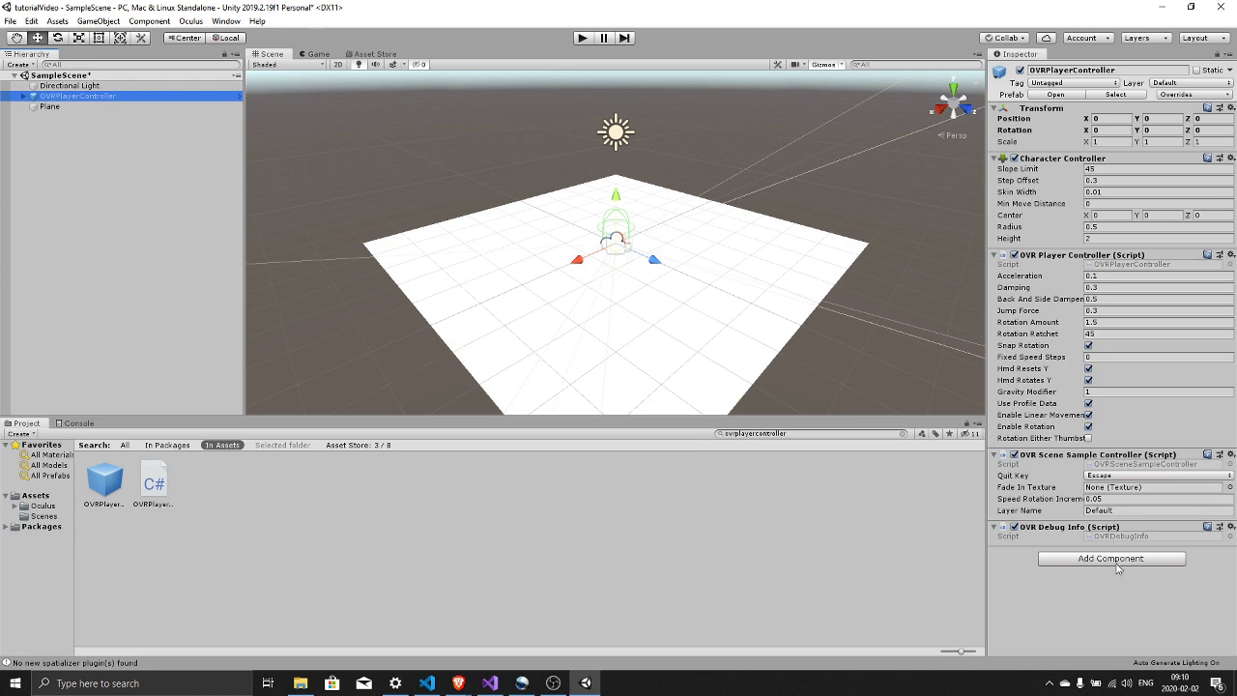
{"action": "left_click", "coordinate": [1110, 560]}
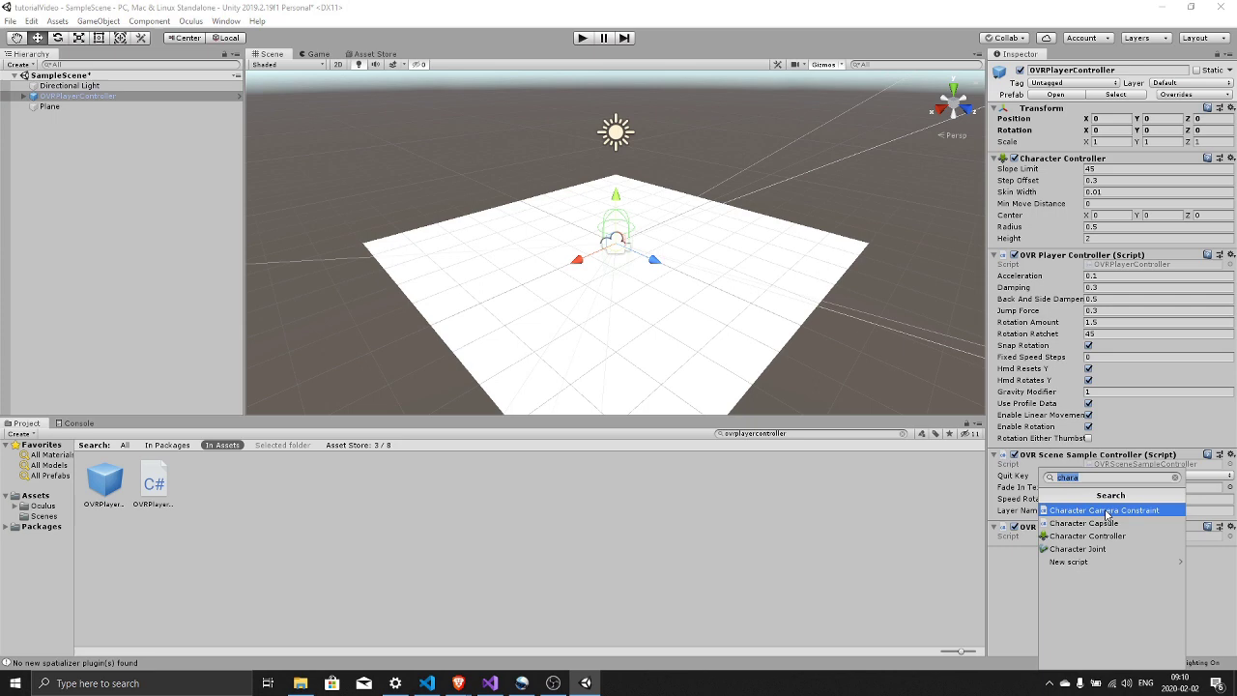
{"action": "type", "text": "character"}
{"action": "left_click", "coordinate": [1118, 512]}
{"action": "scroll", "coordinate": [1118, 512], "scroll_direction": "down", "scroll_amount": 1}
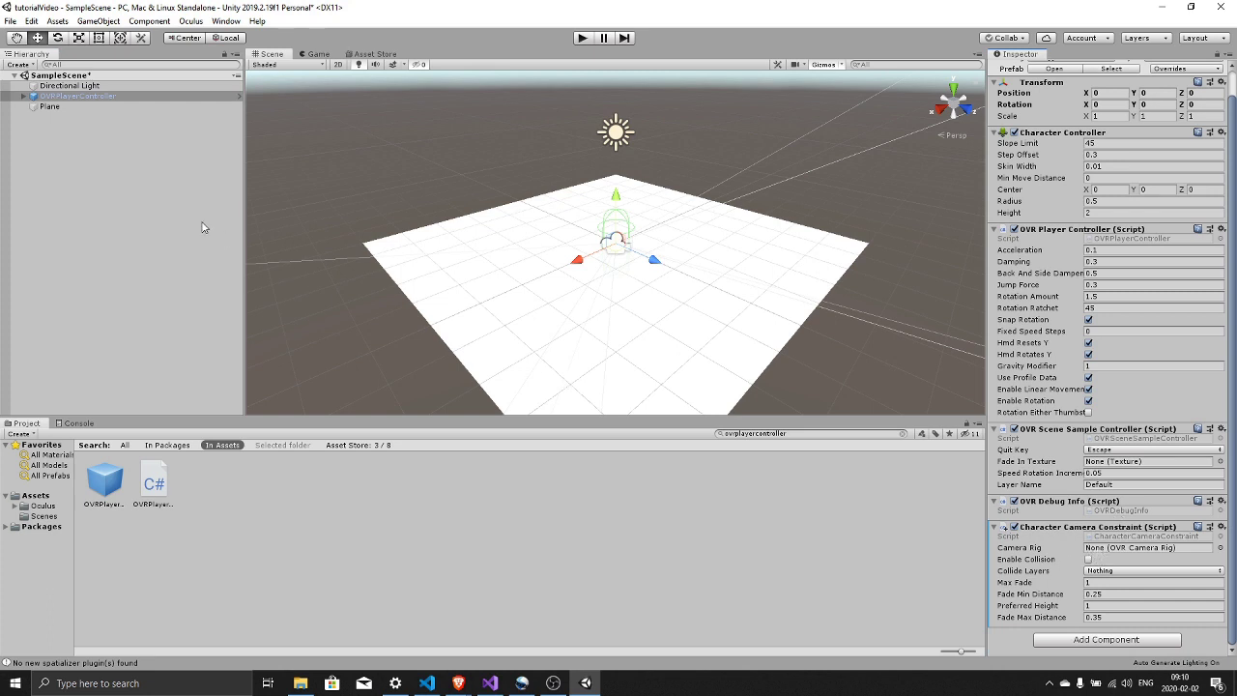
{"action": "left_click", "coordinate": [23, 97]}
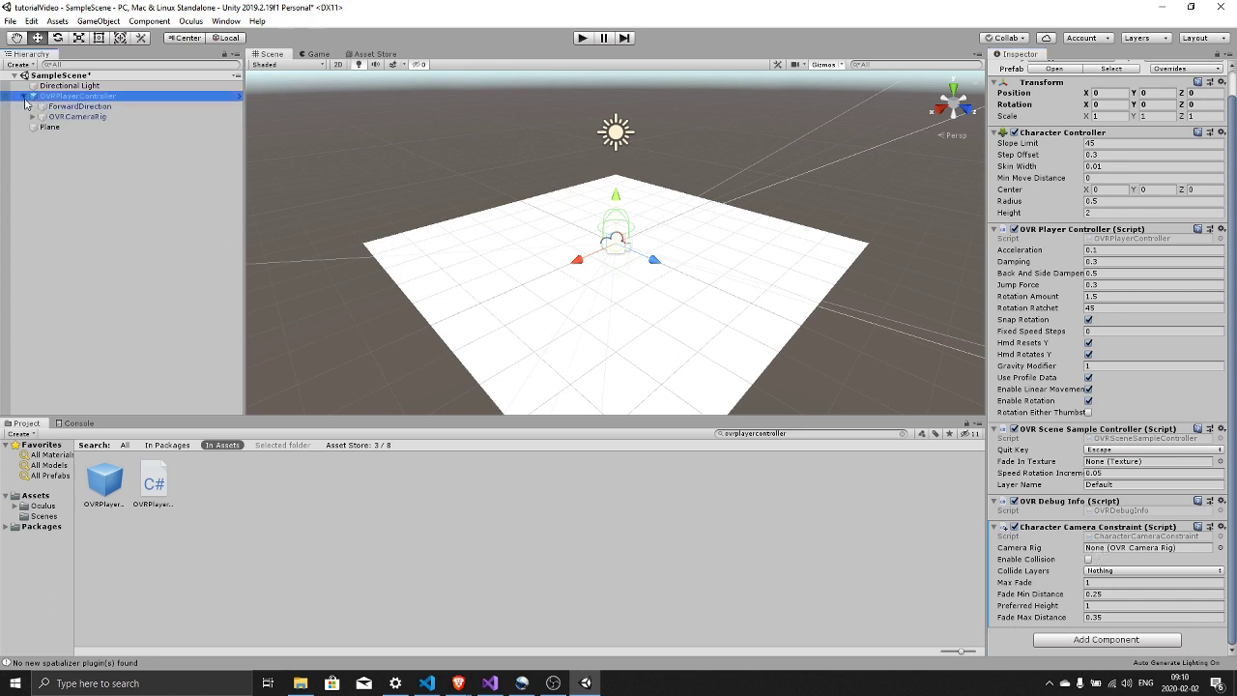
{"action": "left_click_drag", "start_coordinate": [77, 116], "coordinate": [1118, 552]}
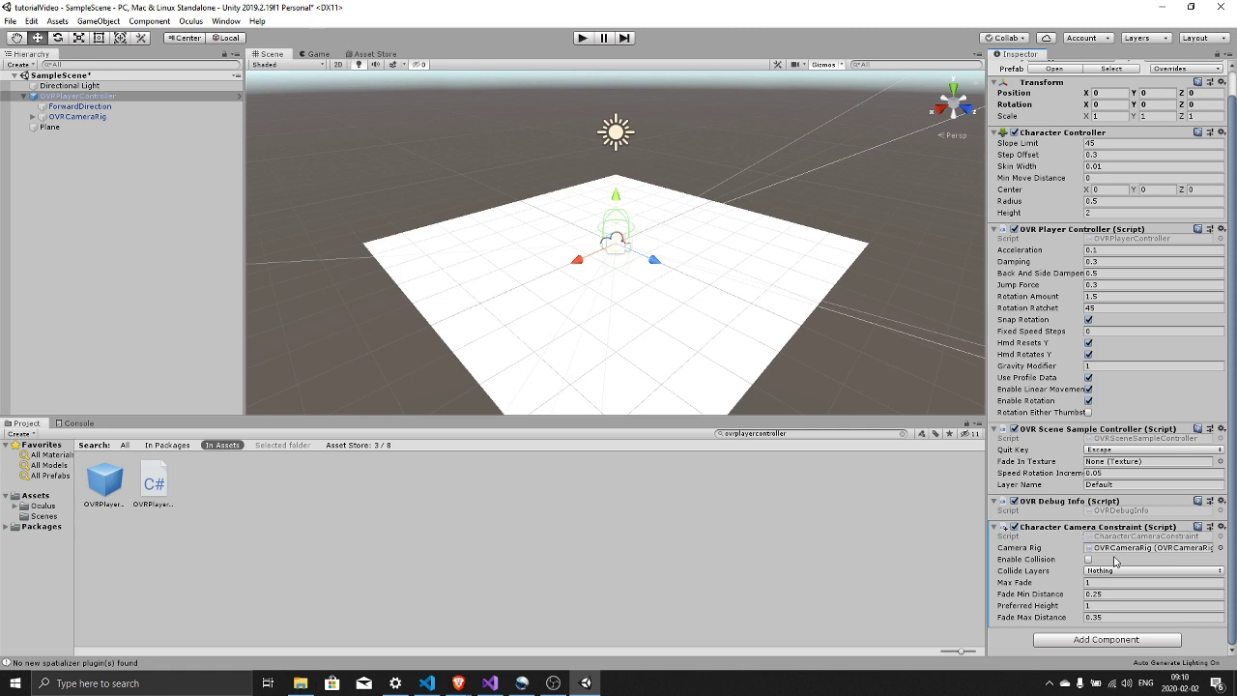
{"action": "key", "text": "ctrl+s"}
- Add a Cube and move it onto the plane's right side at position 0, 0.4, 3.72
{"action": "right_click", "coordinate": [70, 175]}
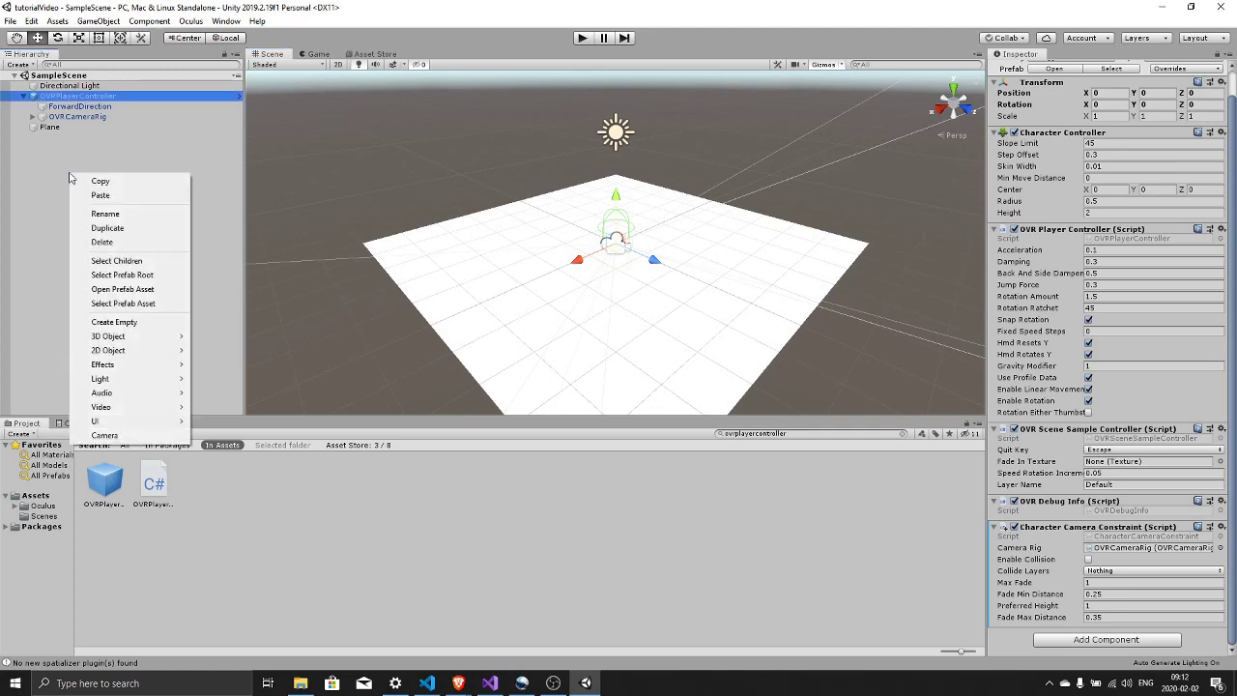
{"action": "mouse_move", "coordinate": [148, 336]}
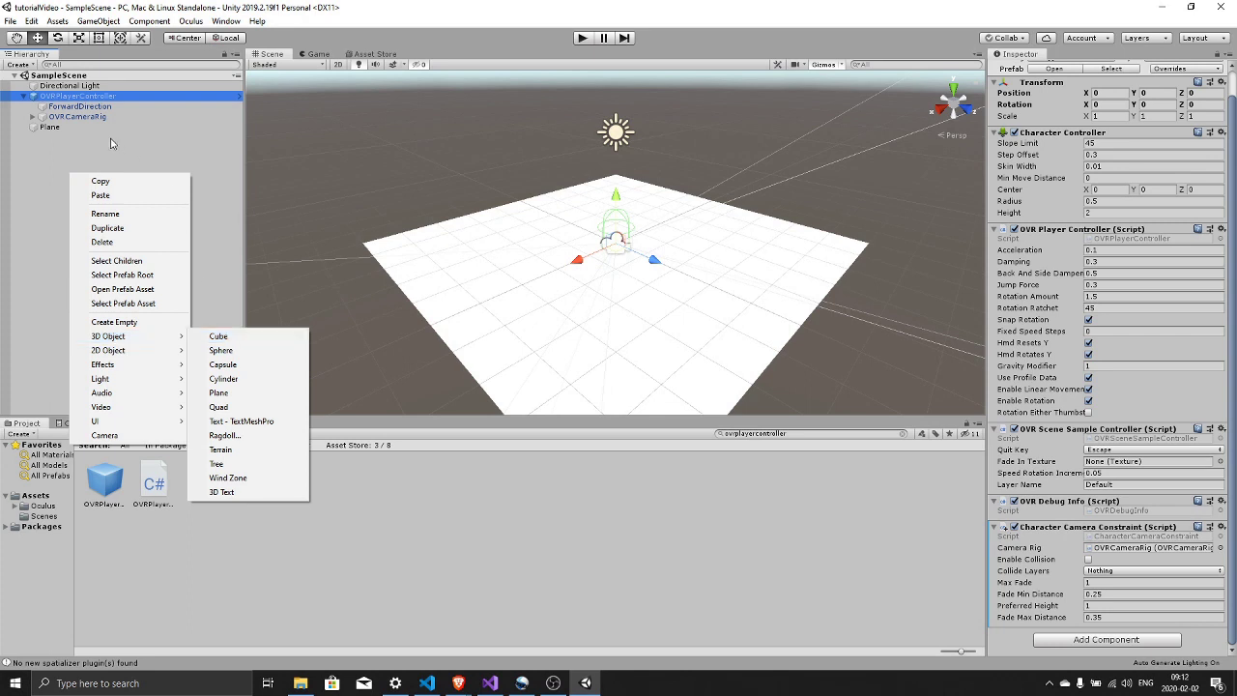
{"action": "left_click", "coordinate": [53, 167]}
{"action": "right_click", "coordinate": [33, 173]}
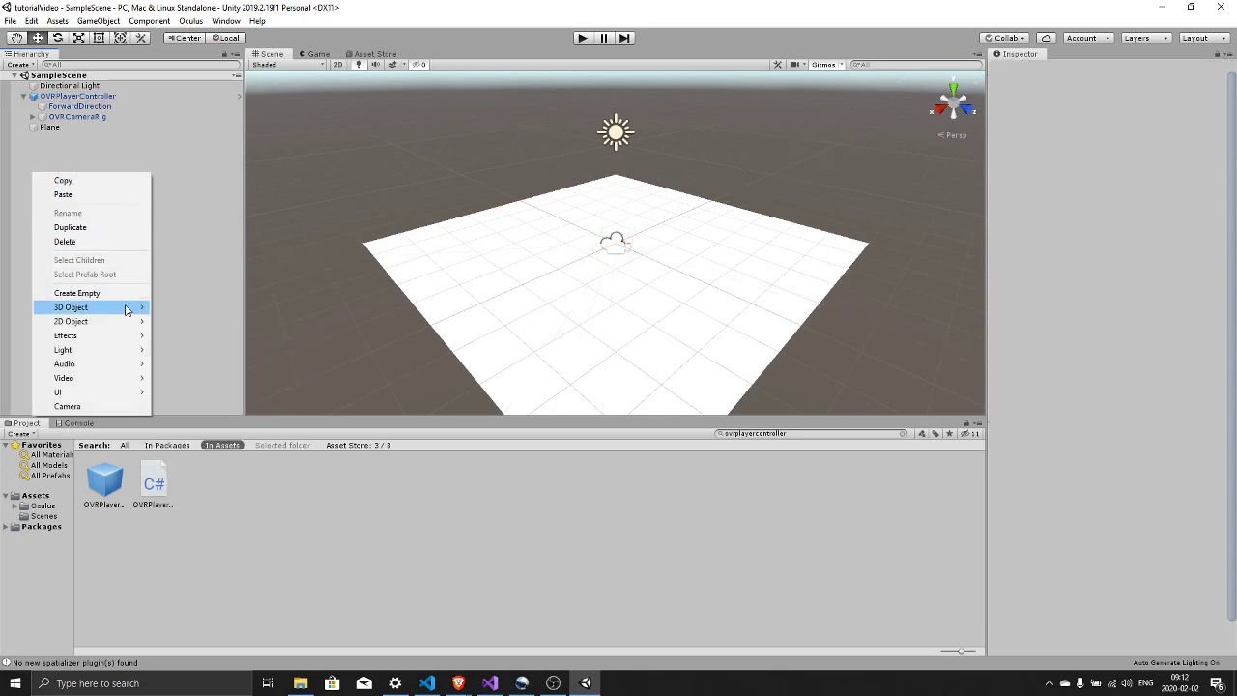
{"action": "mouse_move", "coordinate": [129, 309]}
{"action": "left_click", "coordinate": [205, 312]}
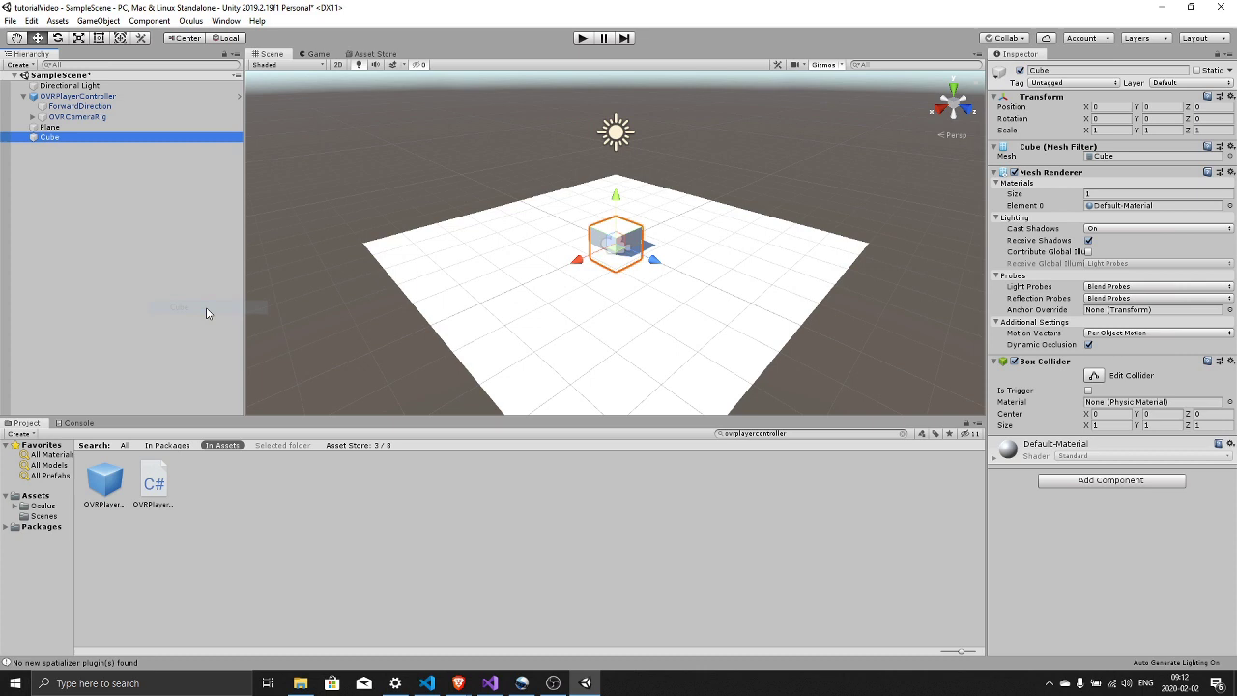
{"action": "left_click_drag", "start_coordinate": [675, 272], "coordinate": [783, 319]}
{"action": "left_click_drag", "start_coordinate": [746, 251], "coordinate": [749, 237]}
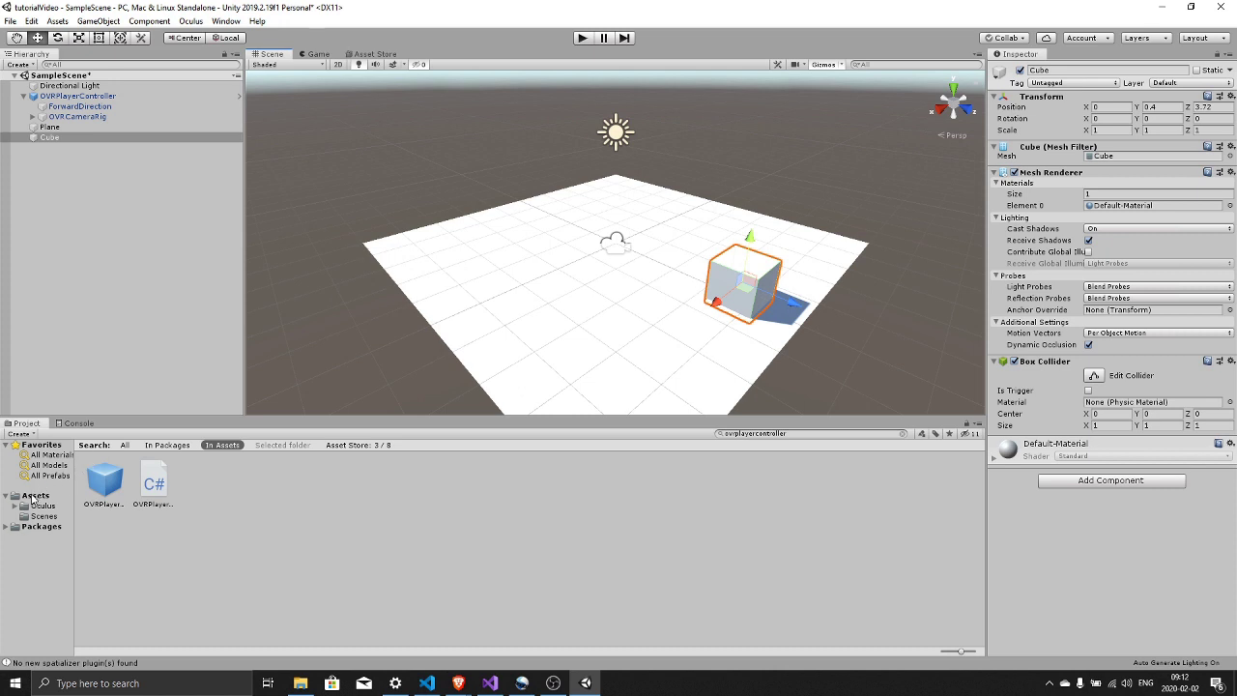
- Create a new material in the Assets folder named Blue
{"action": "left_click", "coordinate": [35, 495]}
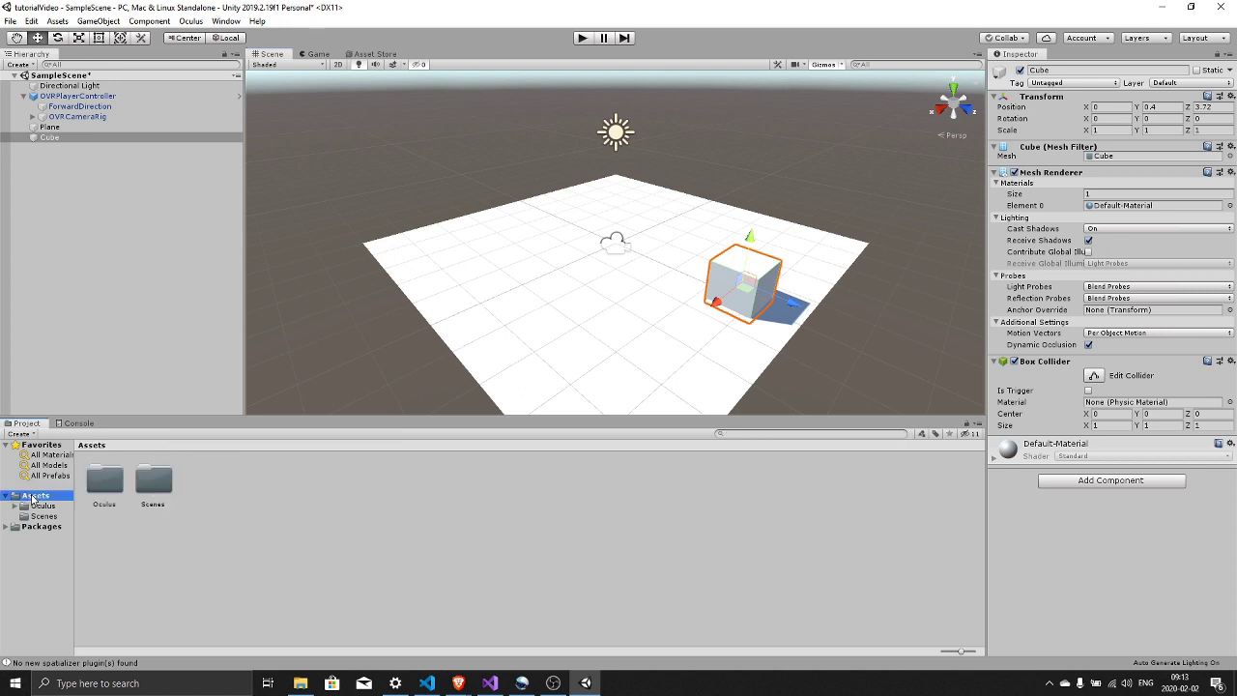
{"action": "right_click", "coordinate": [238, 501]}
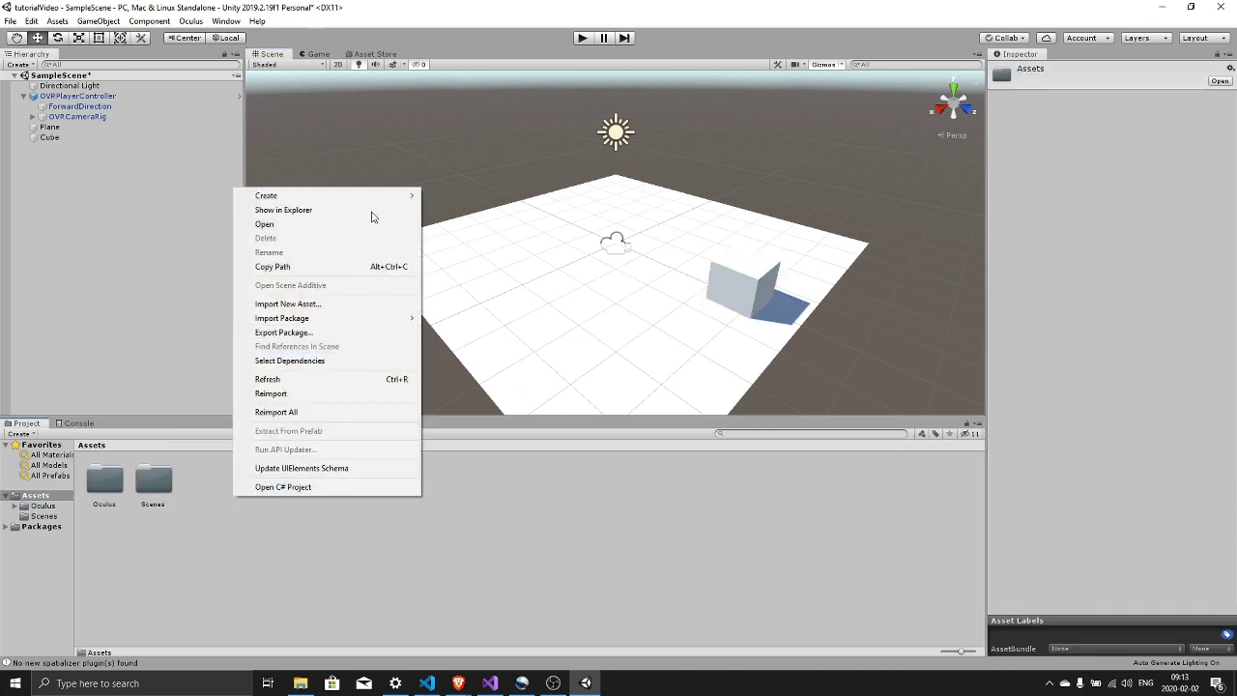
{"action": "mouse_move", "coordinate": [381, 203]}
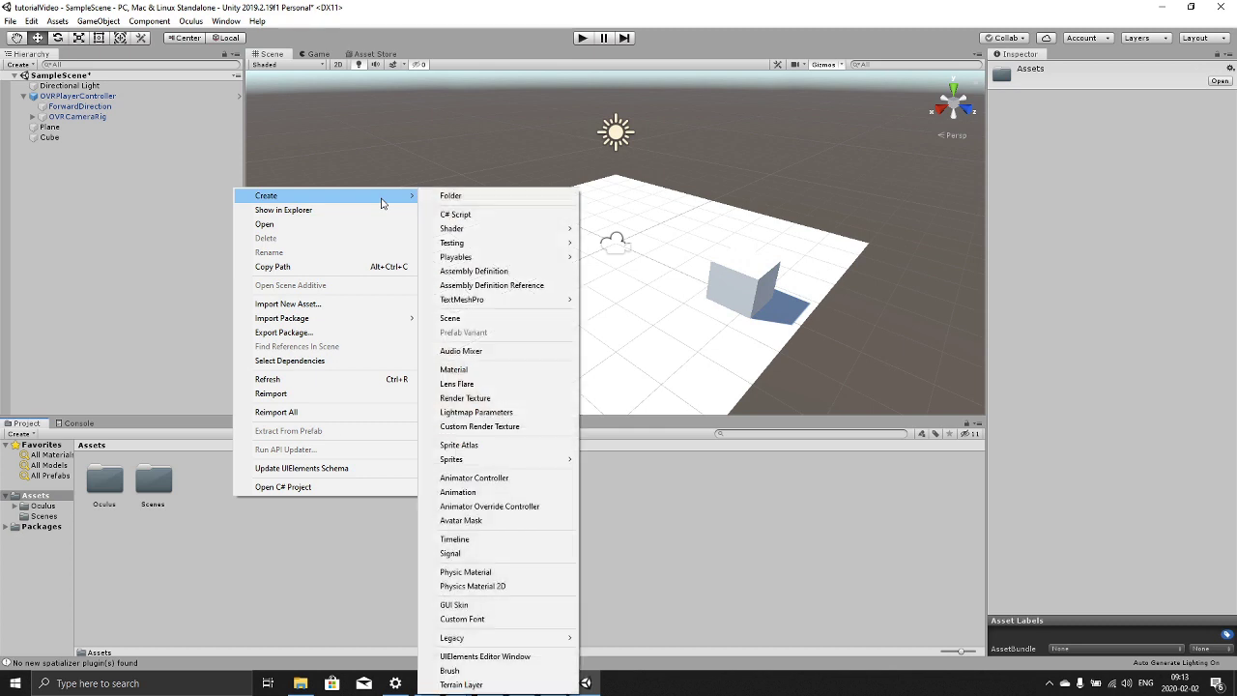
{"action": "left_click", "coordinate": [483, 369]}
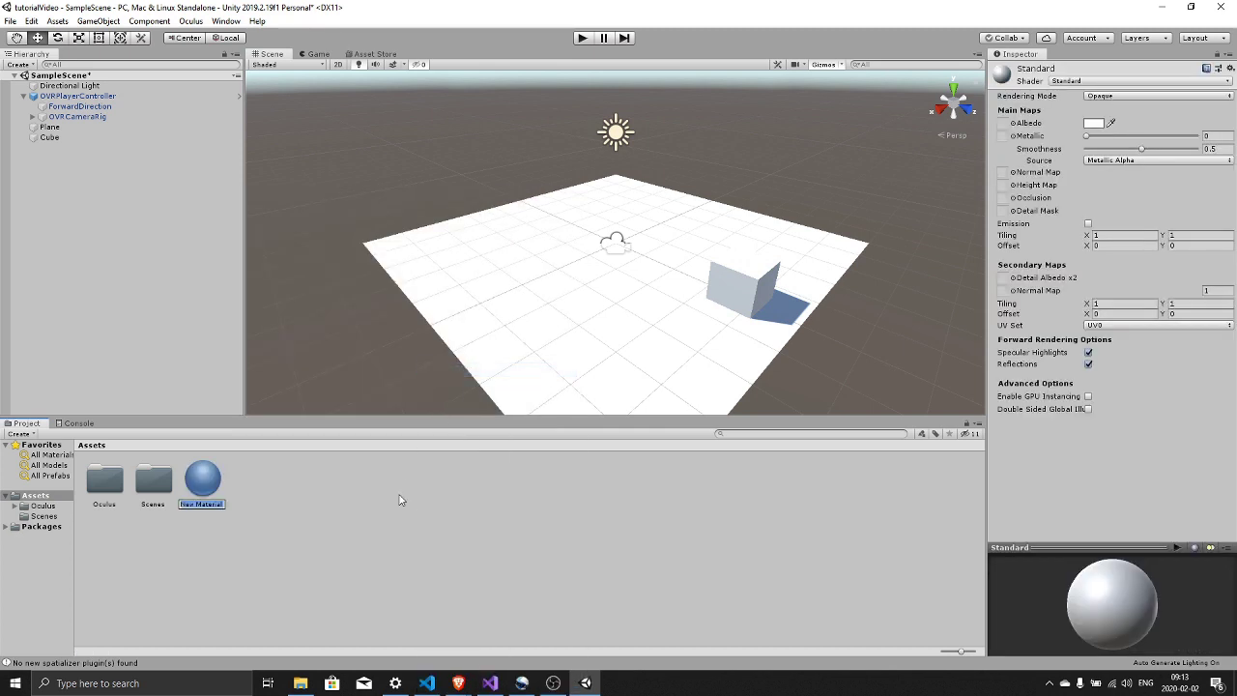
{"action": "type", "text": "Blue"}
{"action": "key", "text": "Return"}
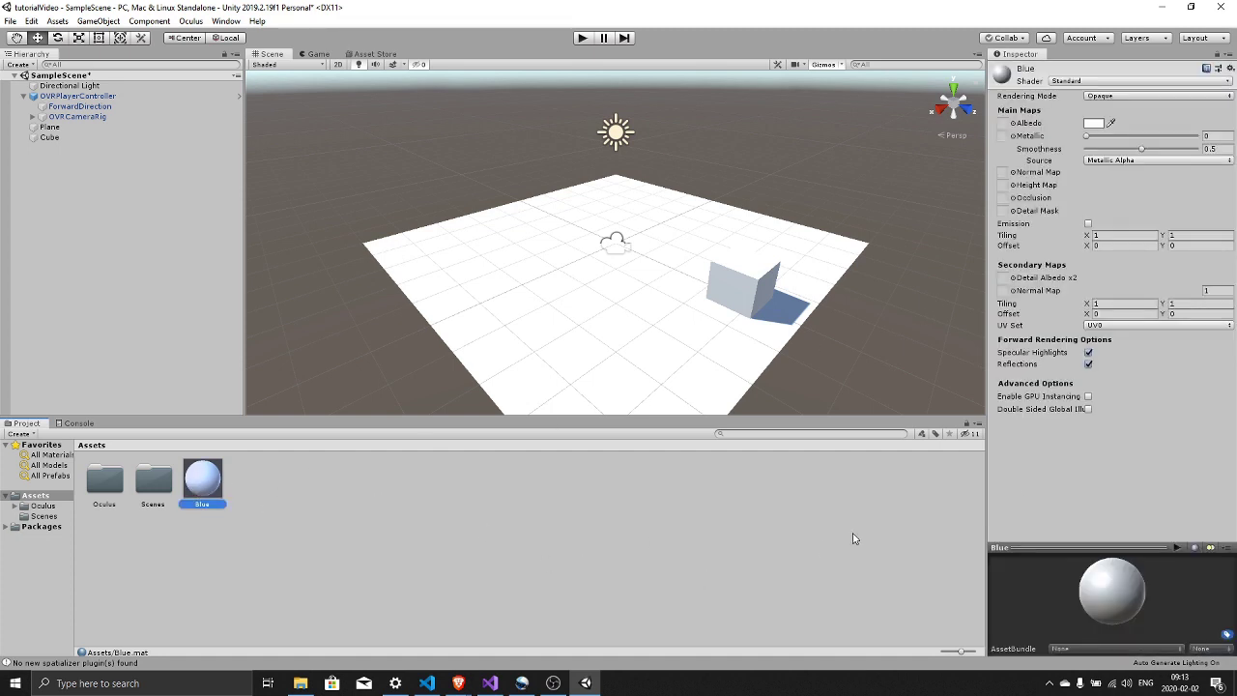
- Set the Blue material's albedo to bright blue 0B27FF and apply it to the Cube
{"action": "left_click", "coordinate": [1094, 125]}
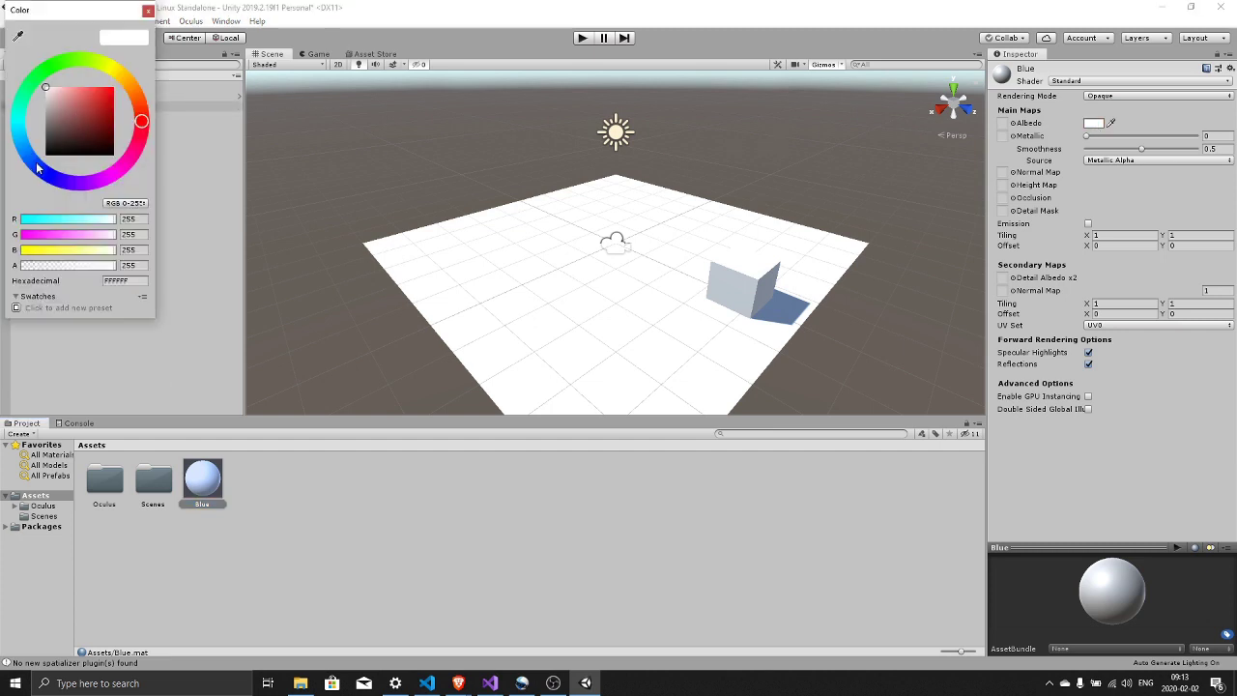
{"action": "left_click", "coordinate": [42, 171]}
{"action": "left_click_drag", "start_coordinate": [86, 99], "coordinate": [111, 87]}
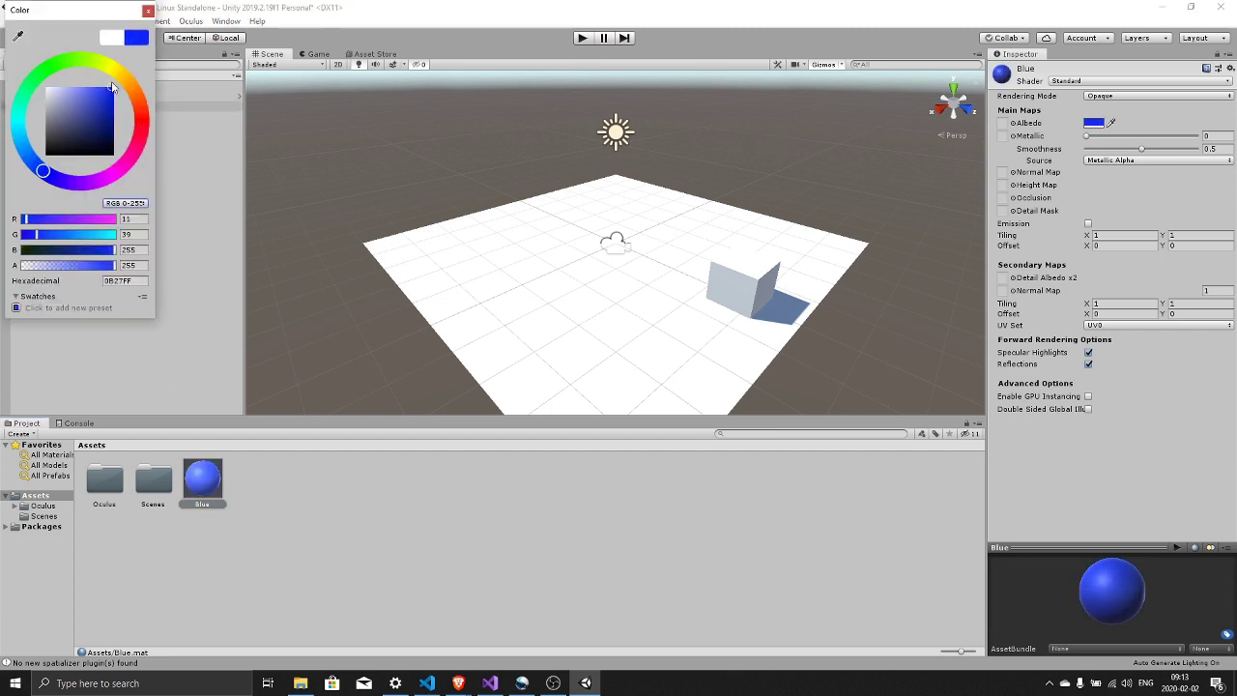
{"action": "left_click", "coordinate": [148, 12]}
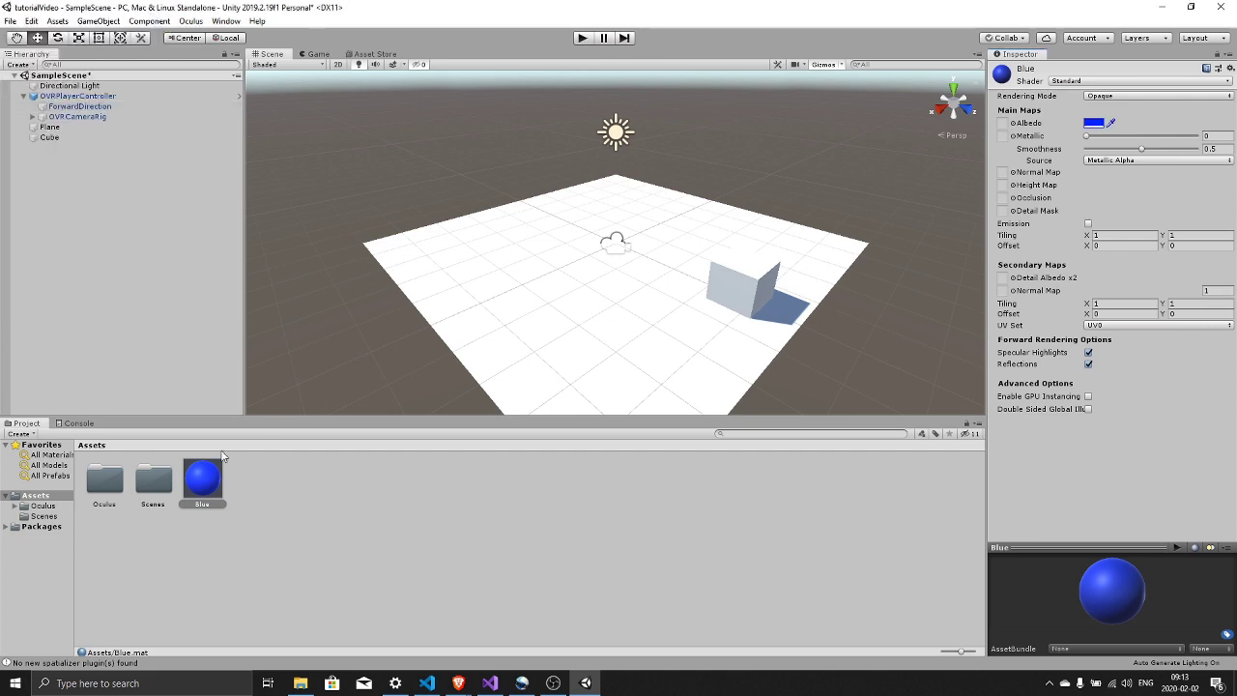
{"action": "left_click_drag", "start_coordinate": [218, 464], "coordinate": [752, 286]}
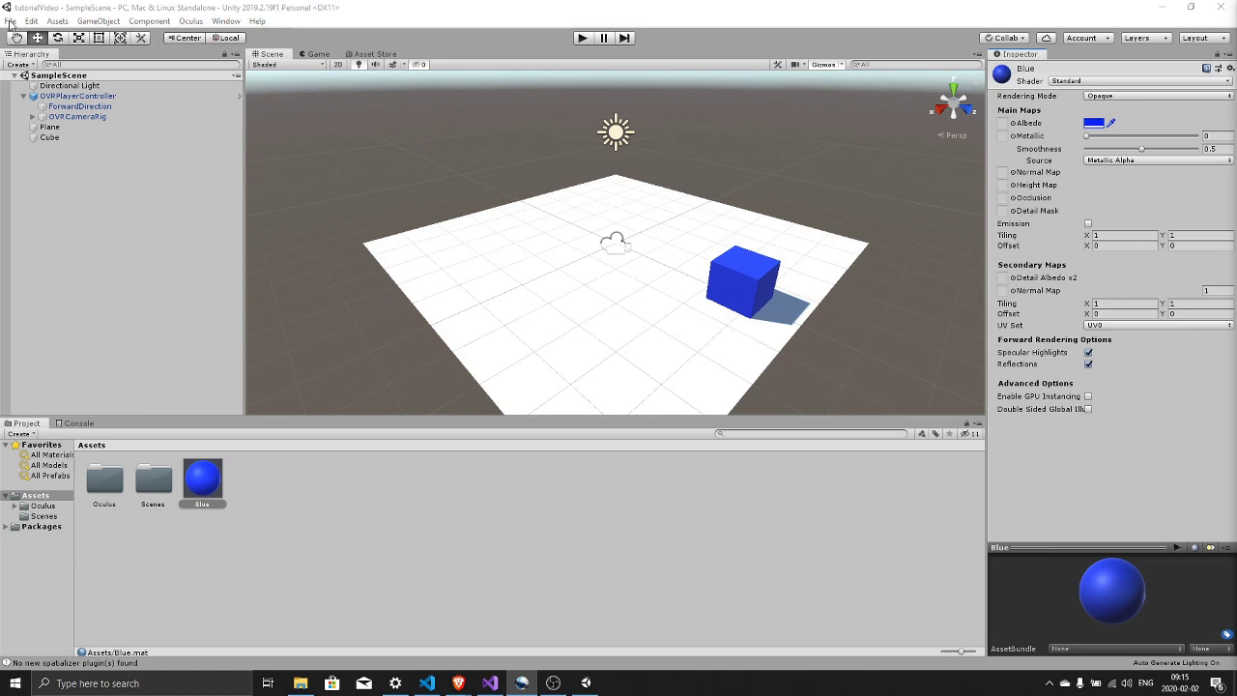
- In Build Settings, switch to Android with SampleScene added, ASTC texture compression and LZ4 compression
{"action": "left_click", "coordinate": [10, 21]}
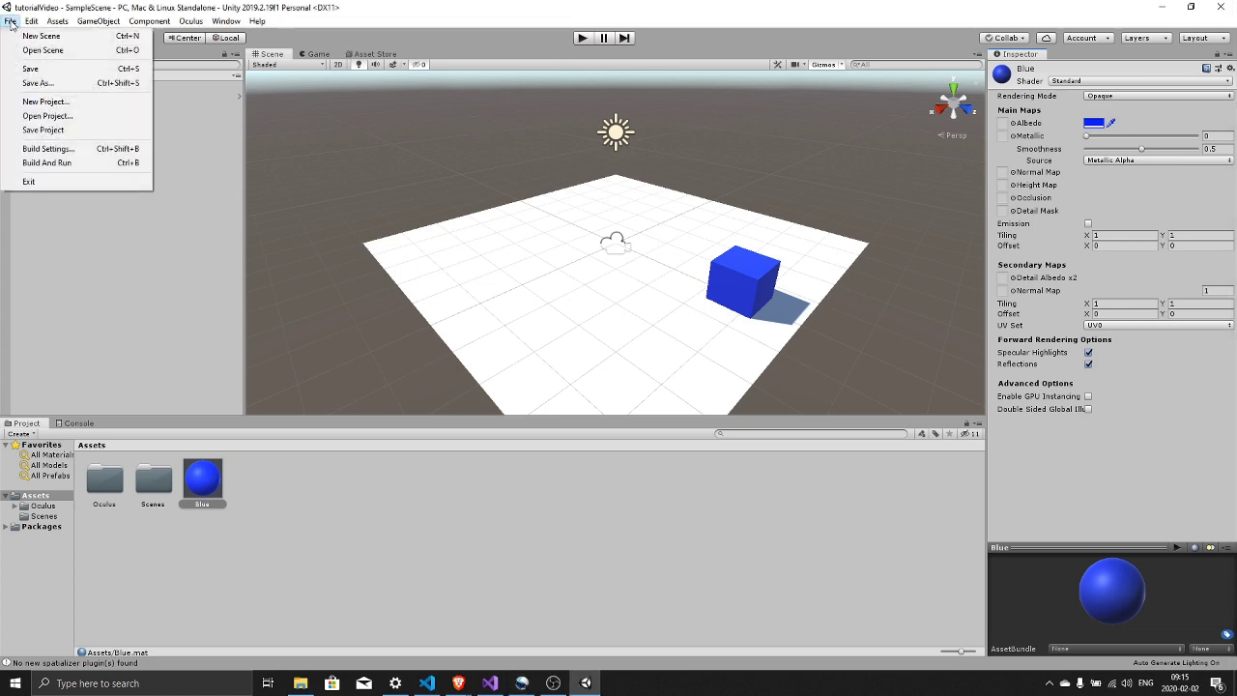
{"action": "left_click", "coordinate": [53, 148]}
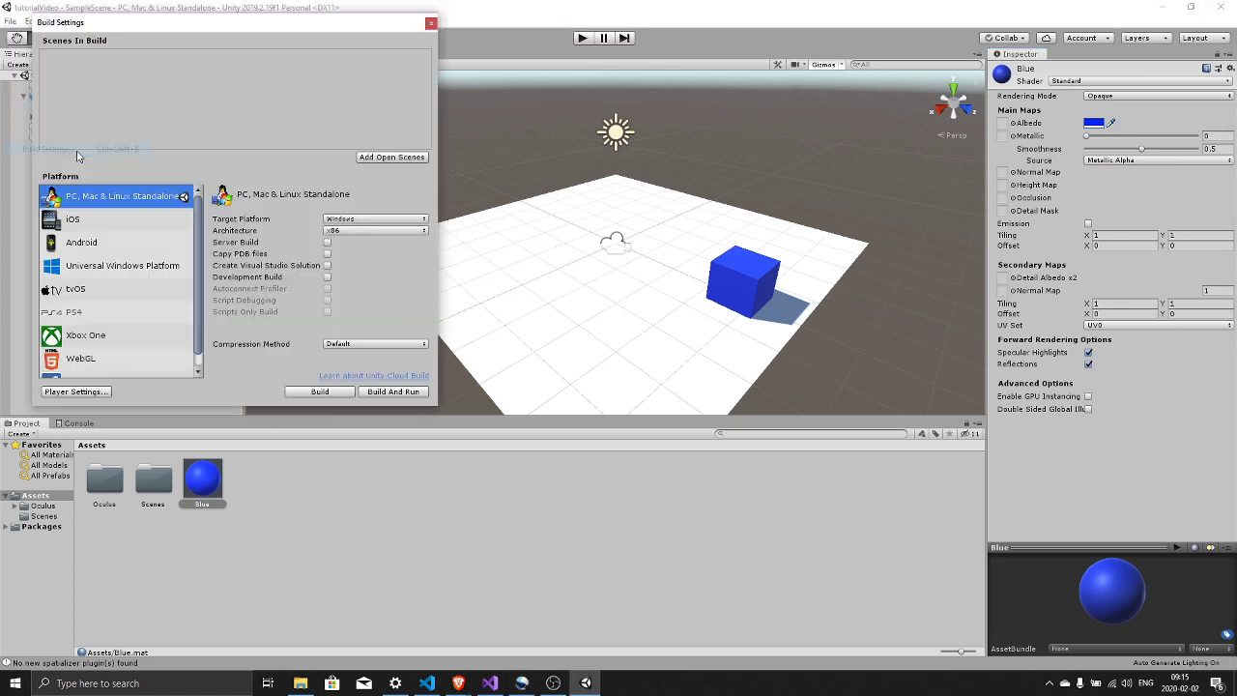
{"action": "left_click", "coordinate": [122, 244]}
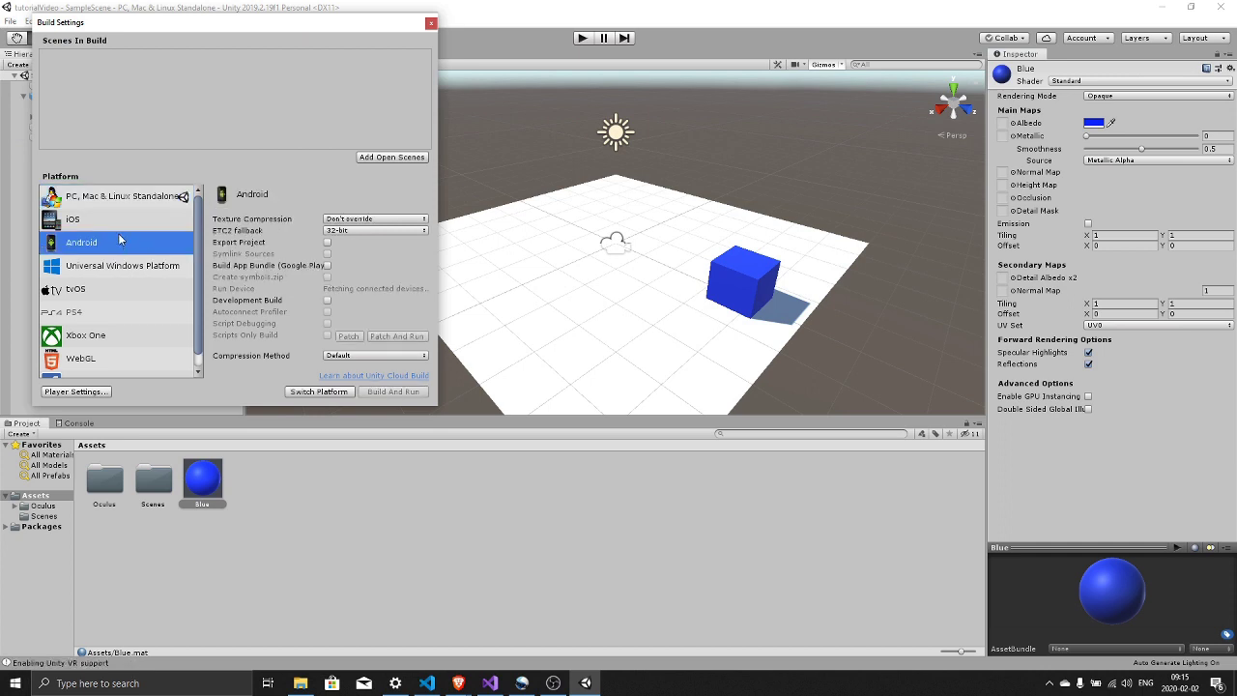
{"action": "left_click", "coordinate": [386, 158]}
{"action": "left_click", "coordinate": [353, 220]}
{"action": "left_click", "coordinate": [355, 275]}
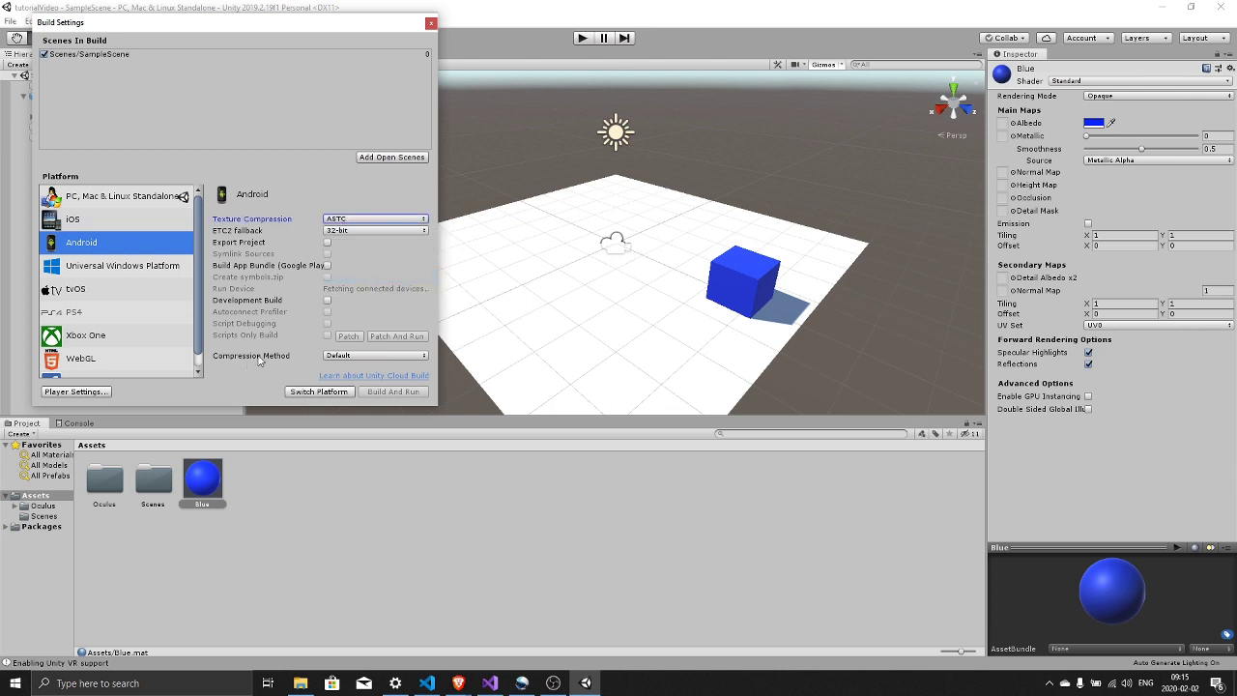
{"action": "left_click", "coordinate": [353, 356]}
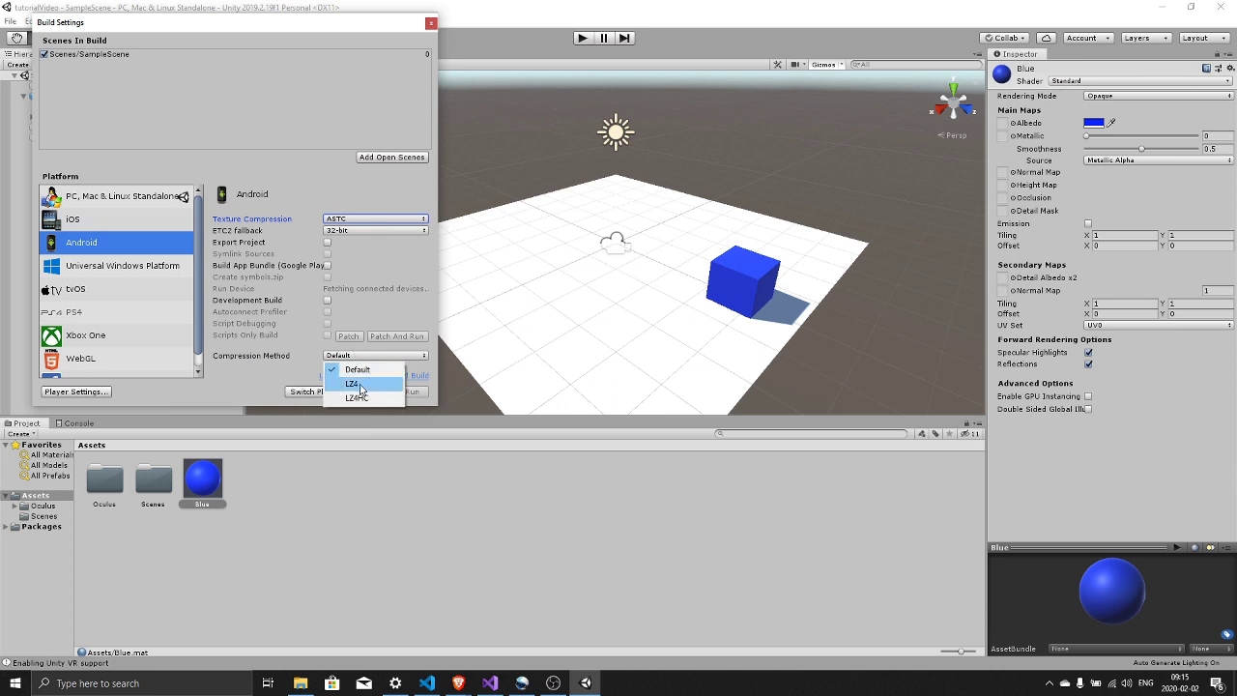
{"action": "left_click", "coordinate": [360, 386]}
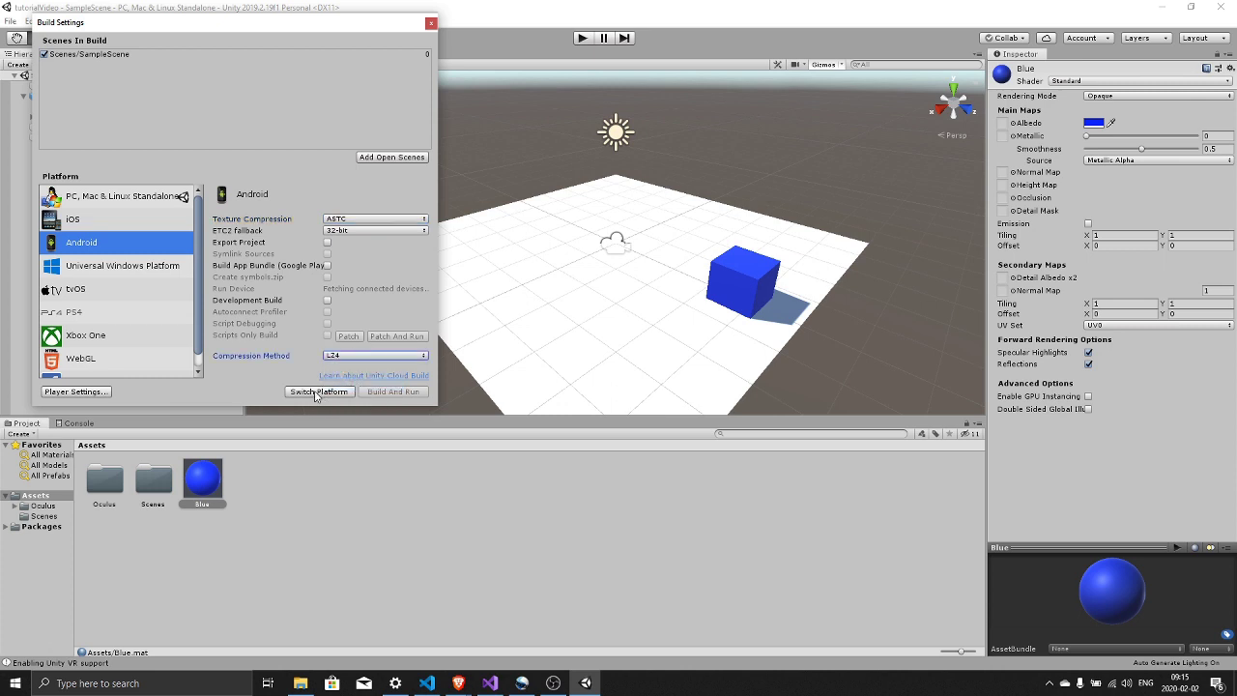
{"action": "left_click", "coordinate": [315, 391]}
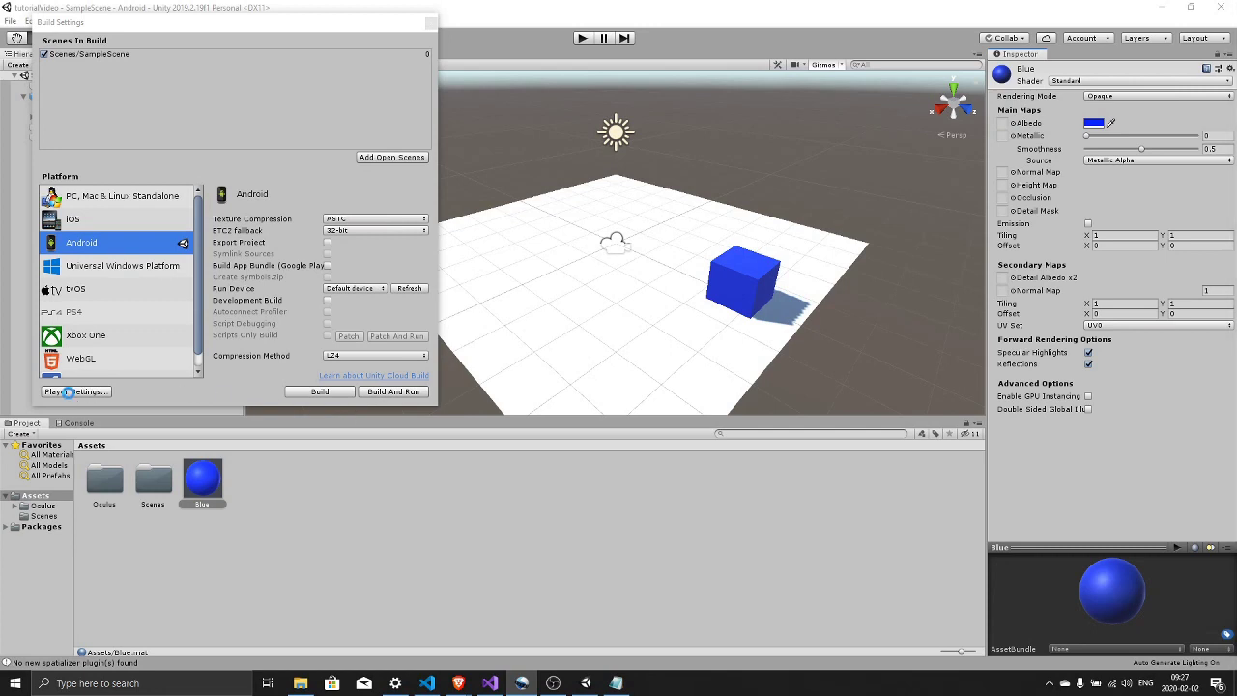
- In Android Player settings, add the Oculus VR SDK, enable V2 signing and use Single Pass stereo
{"action": "left_click", "coordinate": [75, 392]}
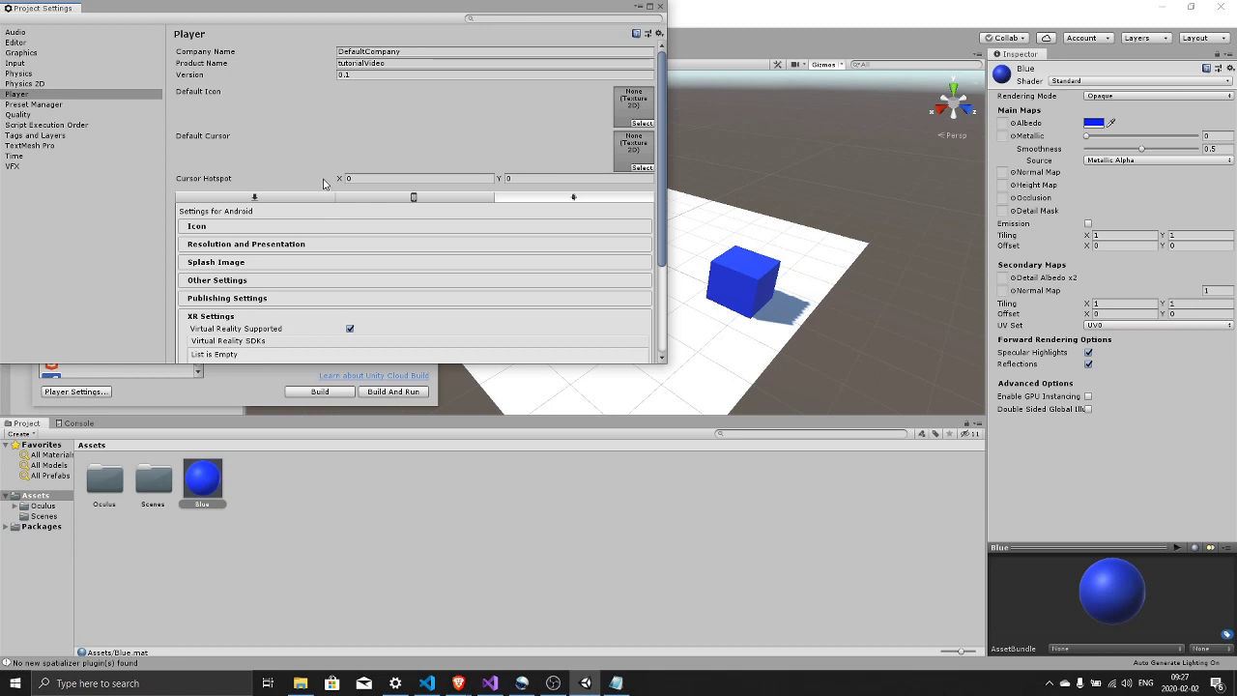
{"action": "scroll", "coordinate": [323, 184], "scroll_direction": "down", "scroll_amount": 3}
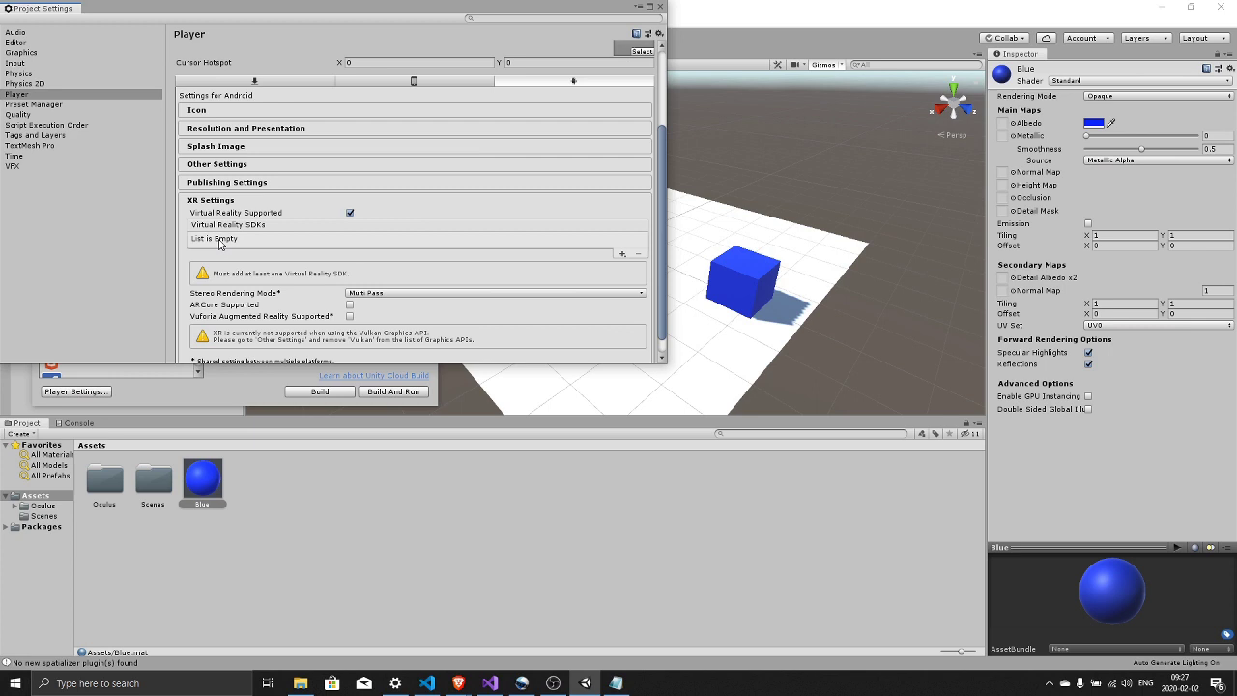
{"action": "left_click", "coordinate": [622, 254]}
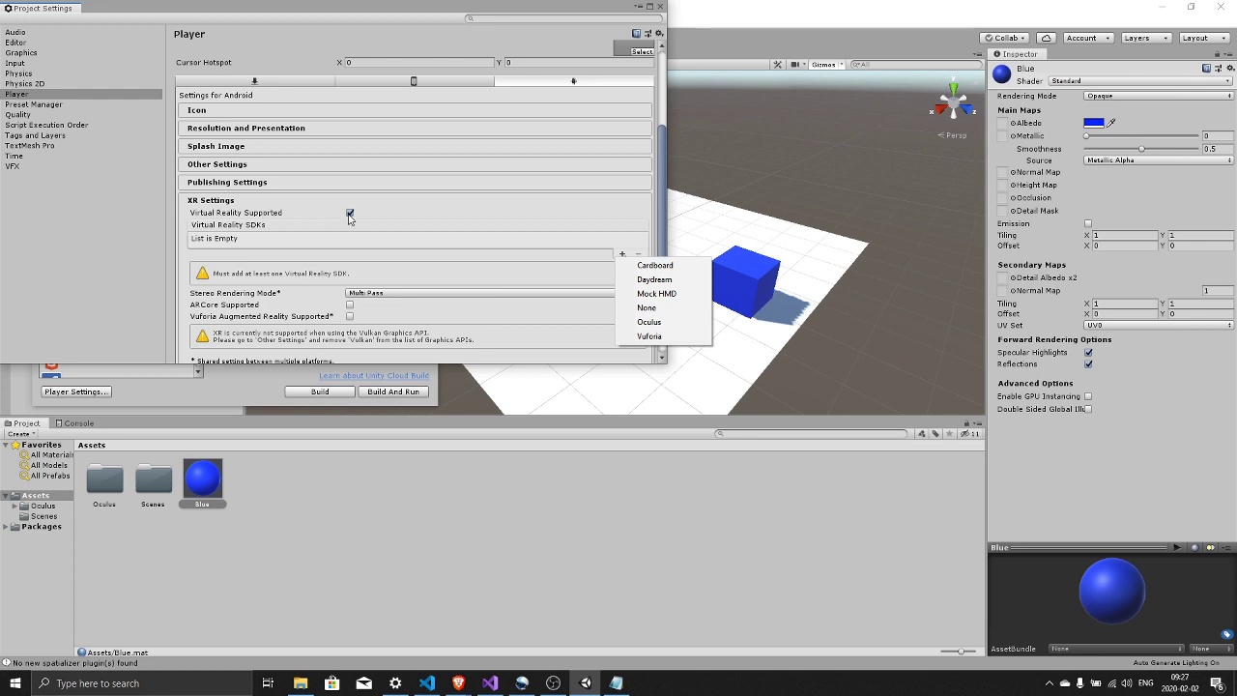
{"action": "left_click", "coordinate": [657, 323]}
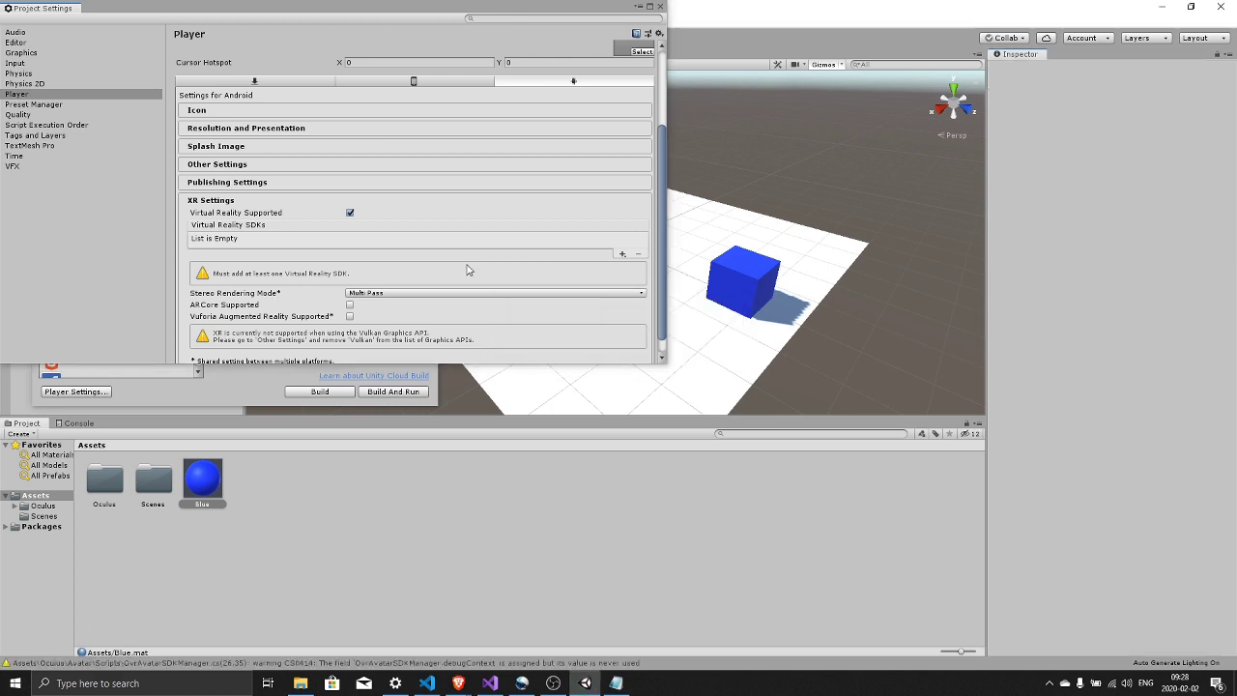
{"action": "scroll", "coordinate": [467, 269], "scroll_direction": "down", "scroll_amount": 1}
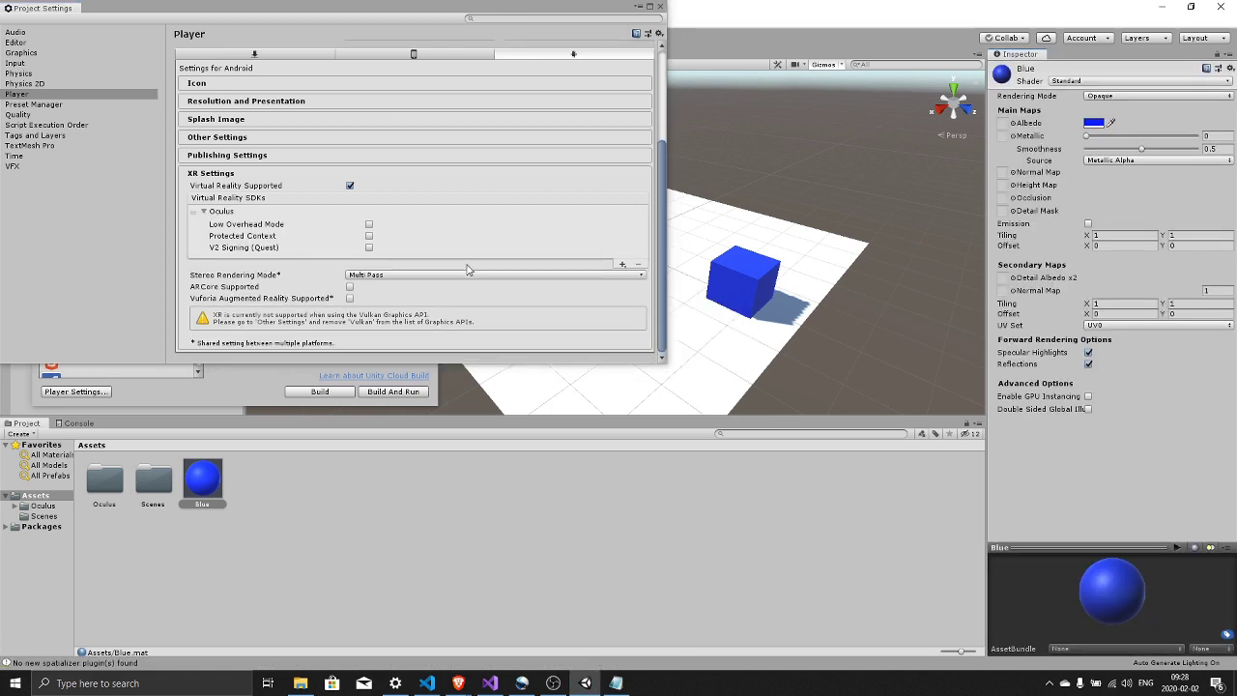
{"action": "left_click", "coordinate": [368, 248]}
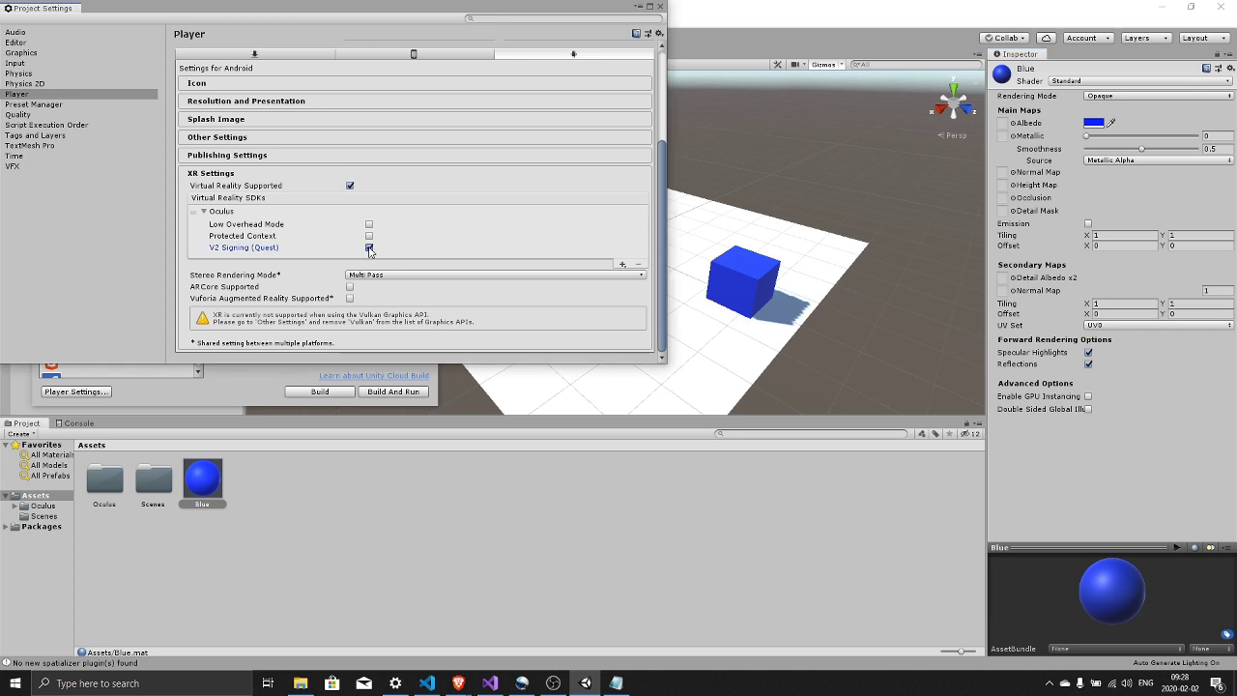
{"action": "left_click", "coordinate": [428, 276]}
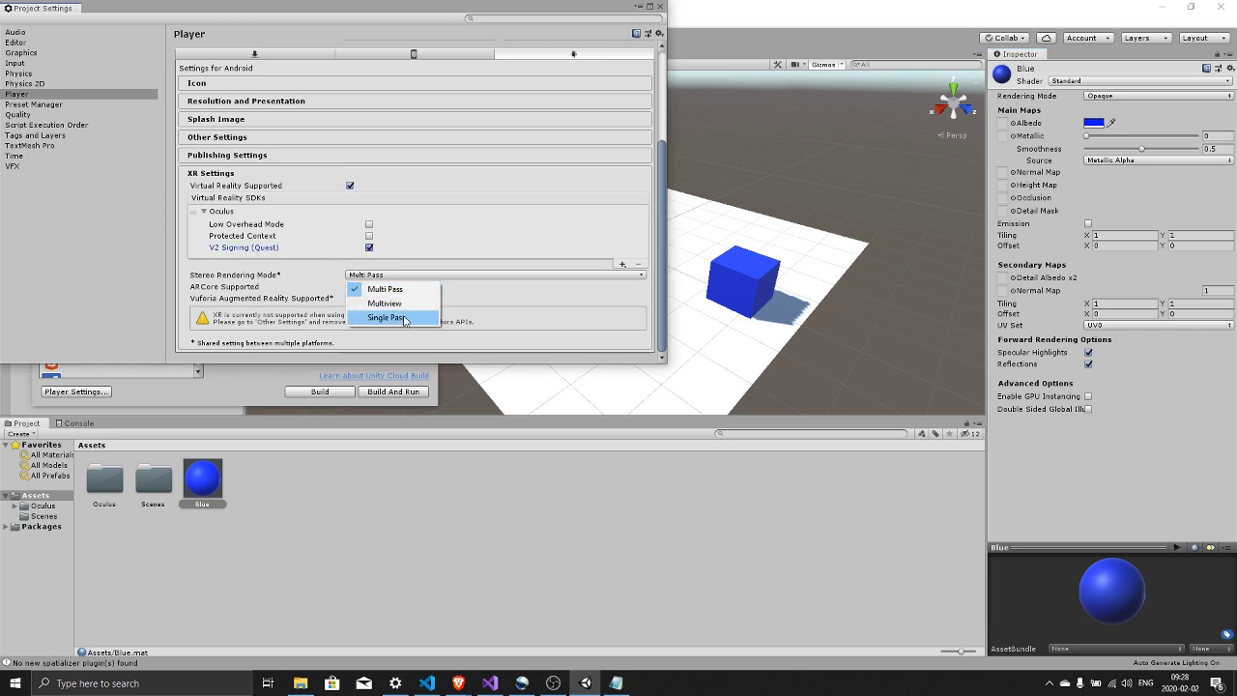
{"action": "left_click", "coordinate": [403, 319]}
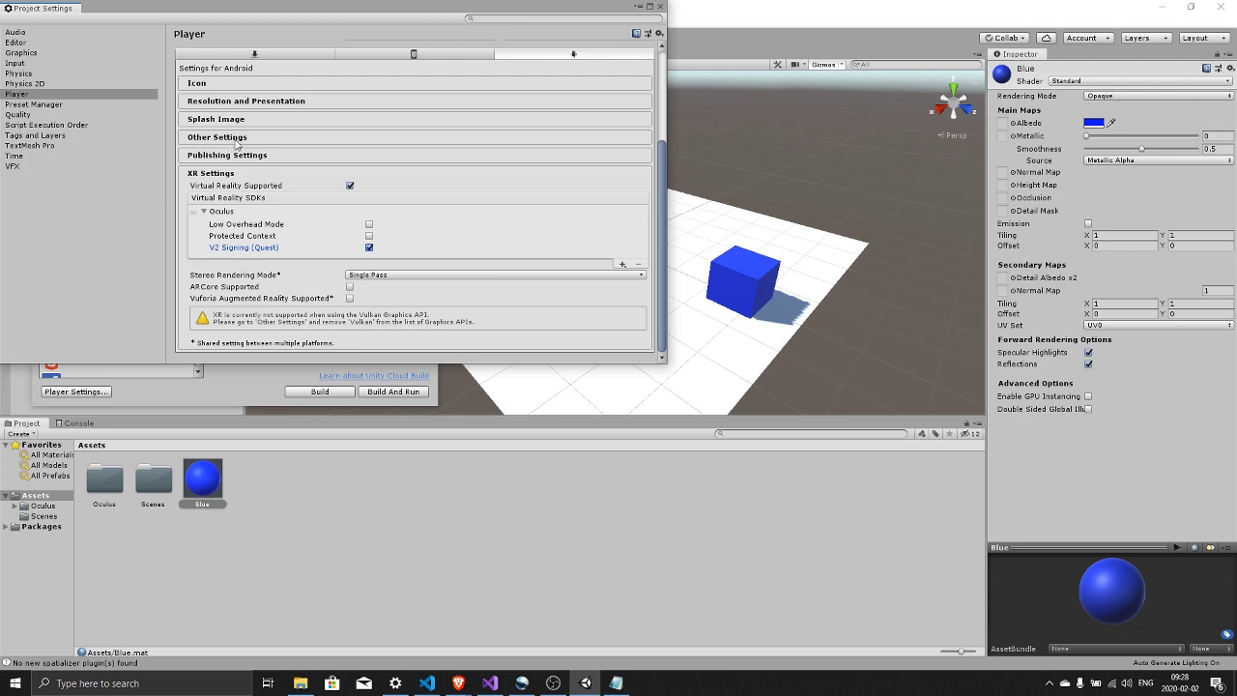
- Set the colour space to Linear and remove Vulkan from the graphics APIs
{"action": "left_click", "coordinate": [237, 138]}
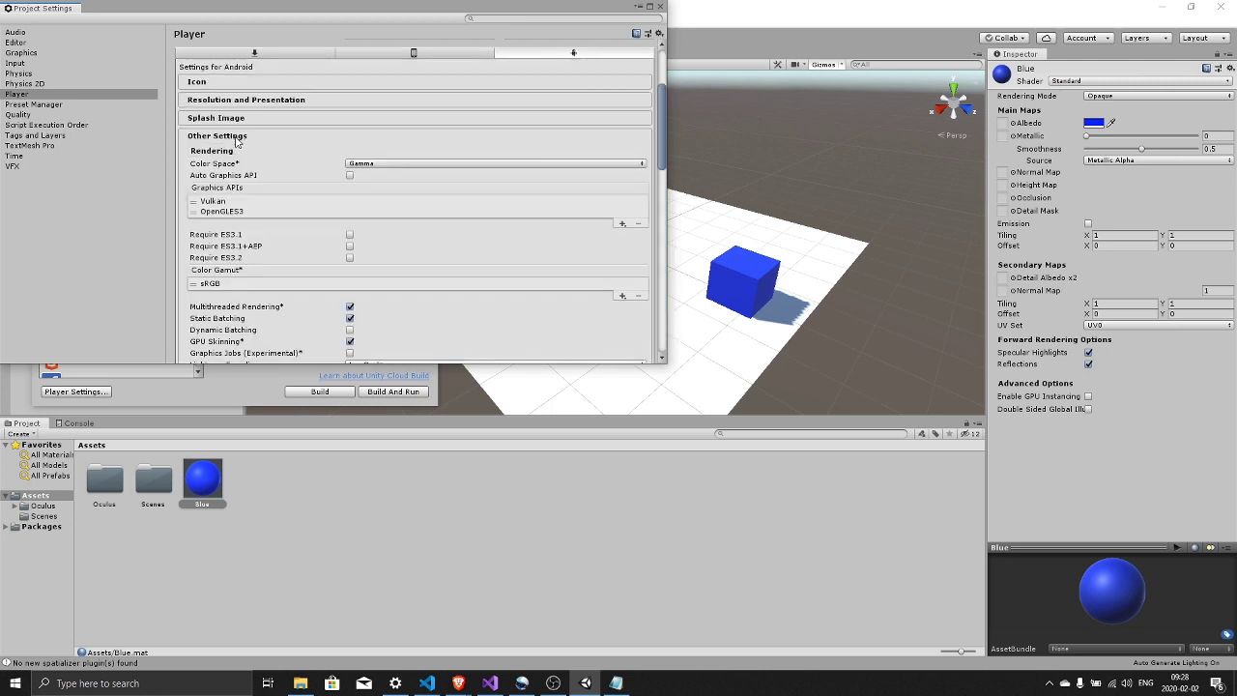
{"action": "left_click", "coordinate": [377, 166]}
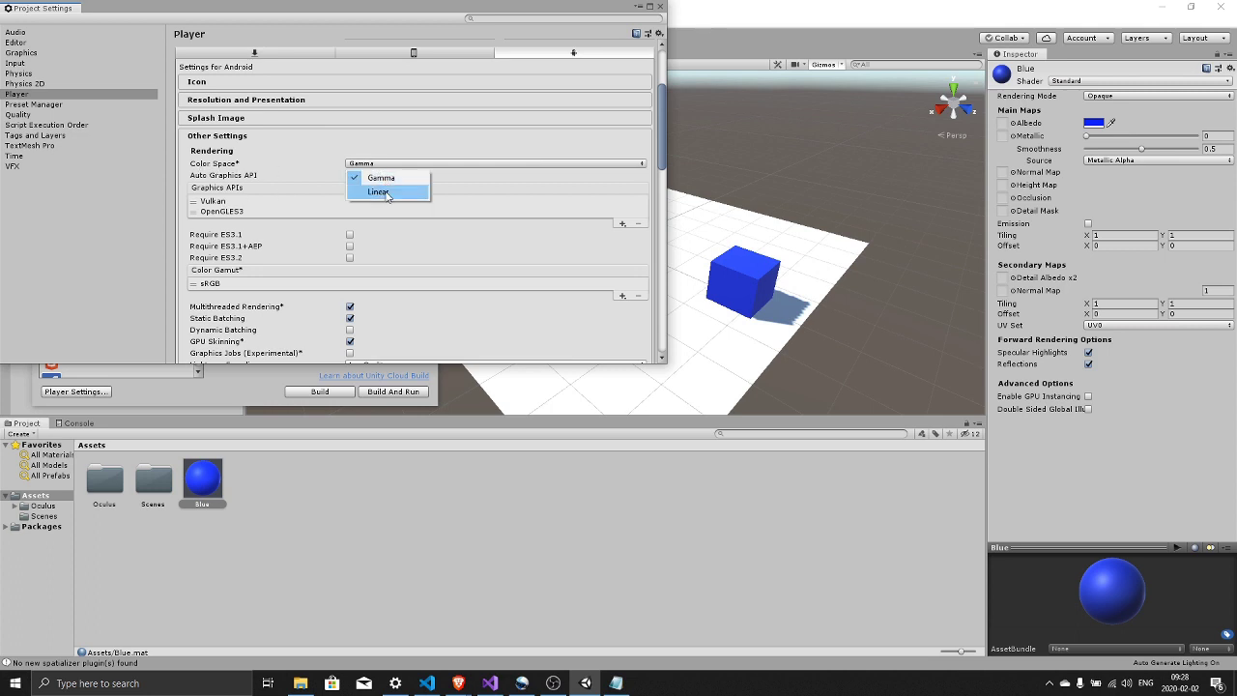
{"action": "left_click", "coordinate": [387, 194]}
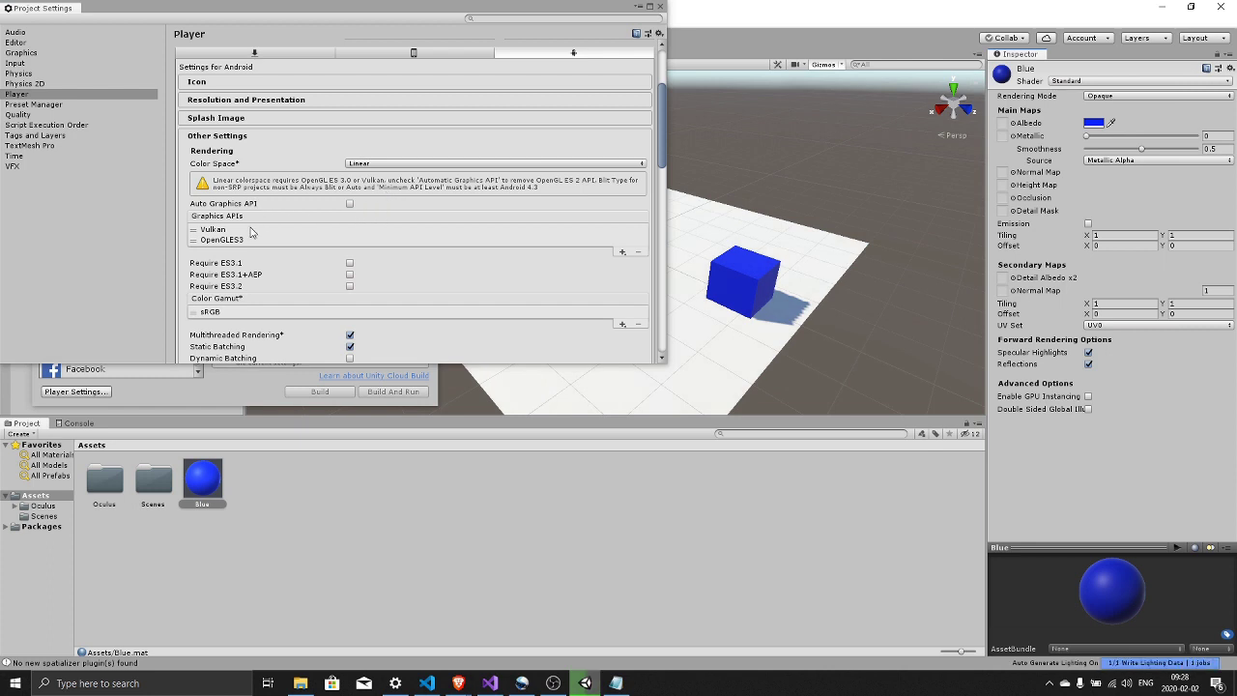
{"action": "left_click", "coordinate": [215, 232]}
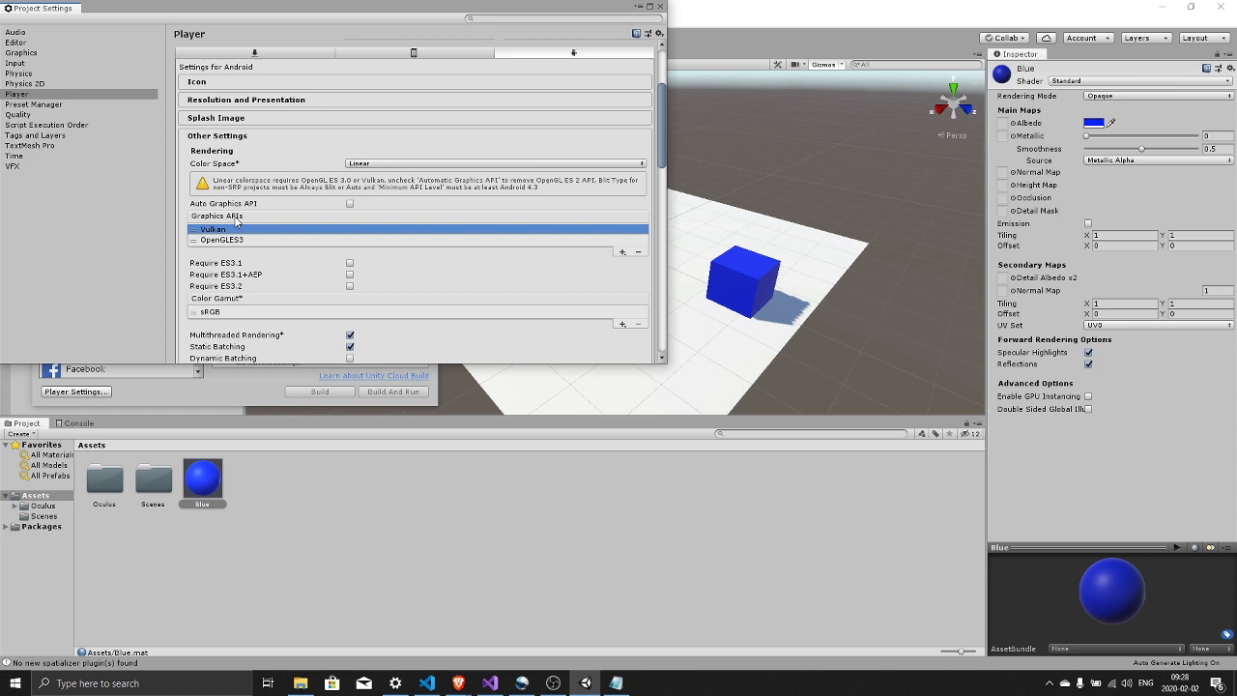
{"action": "left_click", "coordinate": [638, 253]}
{"action": "scroll", "coordinate": [461, 262], "scroll_direction": "down", "scroll_amount": 4}
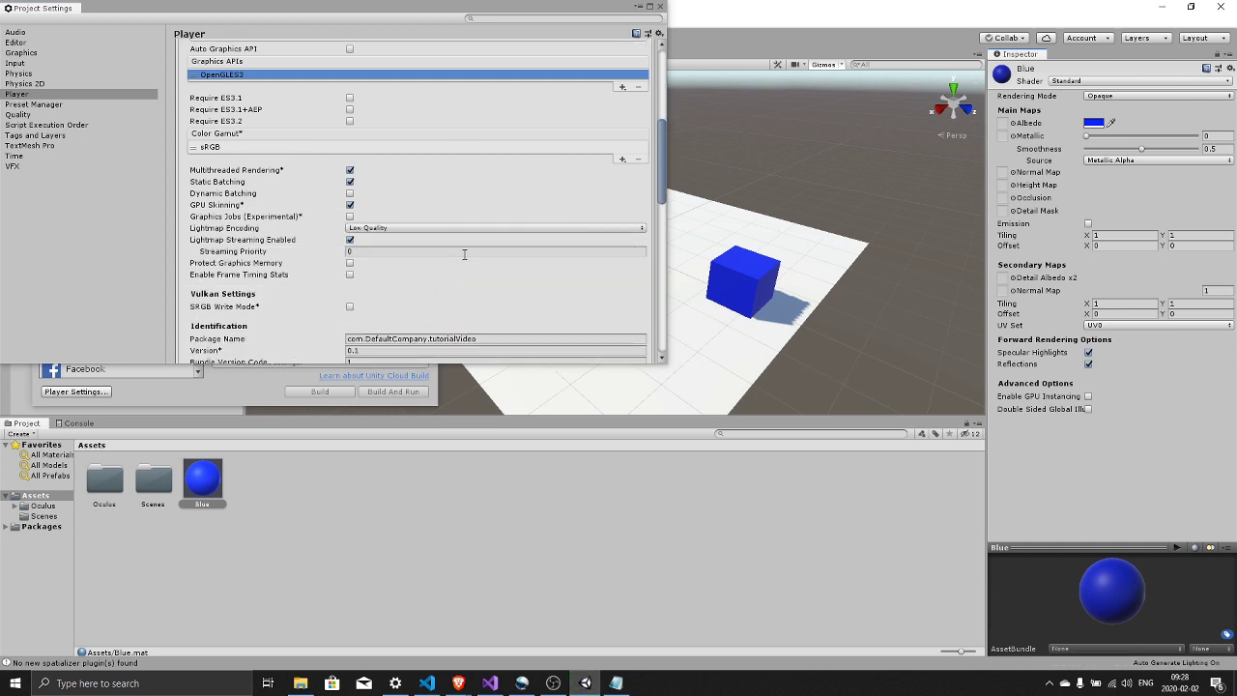
{"action": "scroll", "coordinate": [463, 255], "scroll_direction": "down", "scroll_amount": 3}
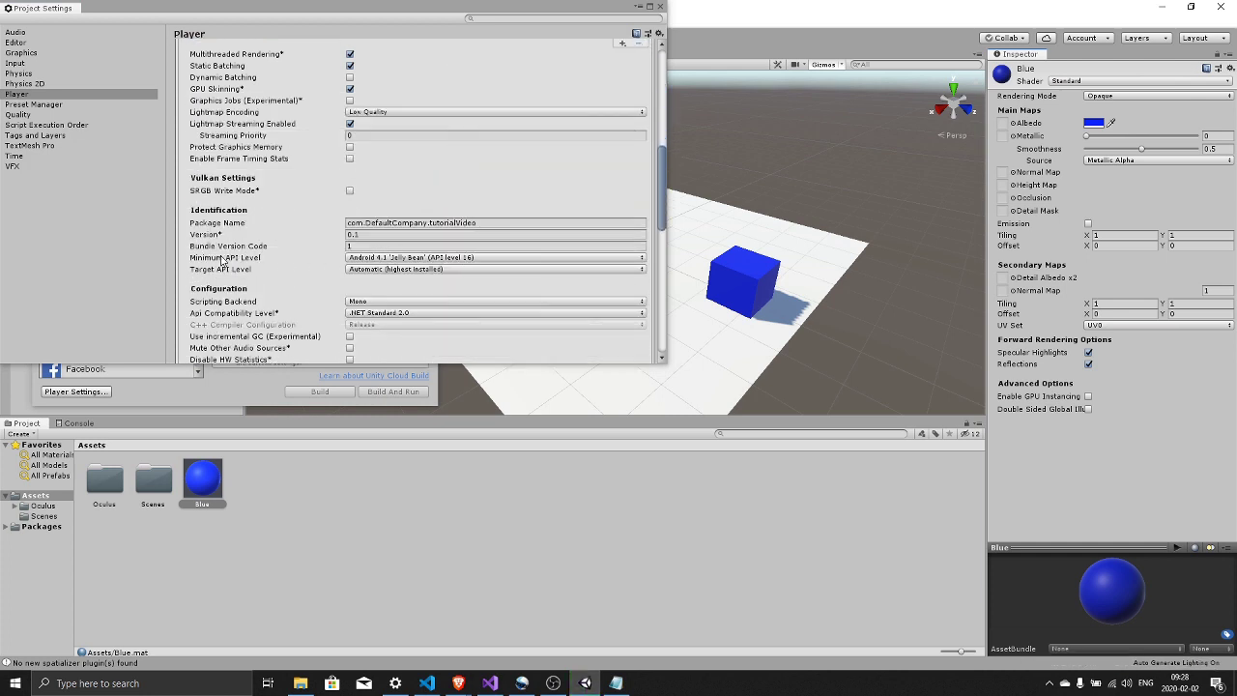
- Set minimum API level to Android 7.0 'Nougat' and target API level to Android 9.0 'Pie'
{"action": "left_click", "coordinate": [383, 259]}
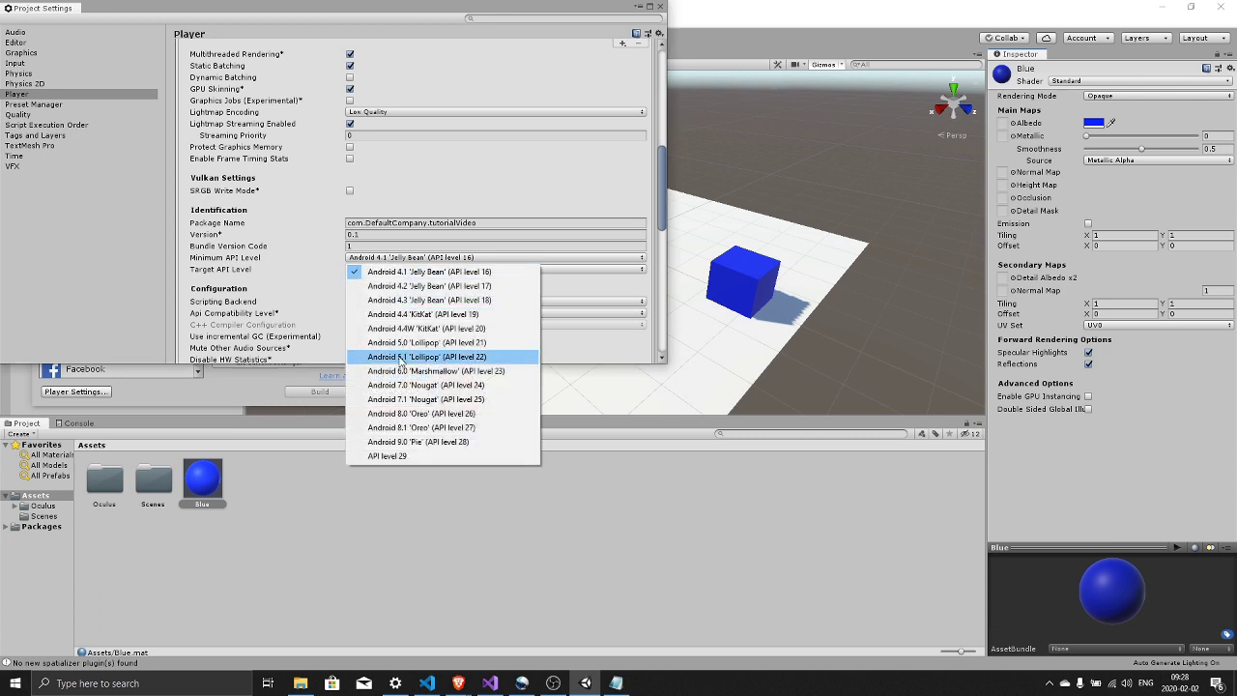
{"action": "left_click", "coordinate": [421, 385]}
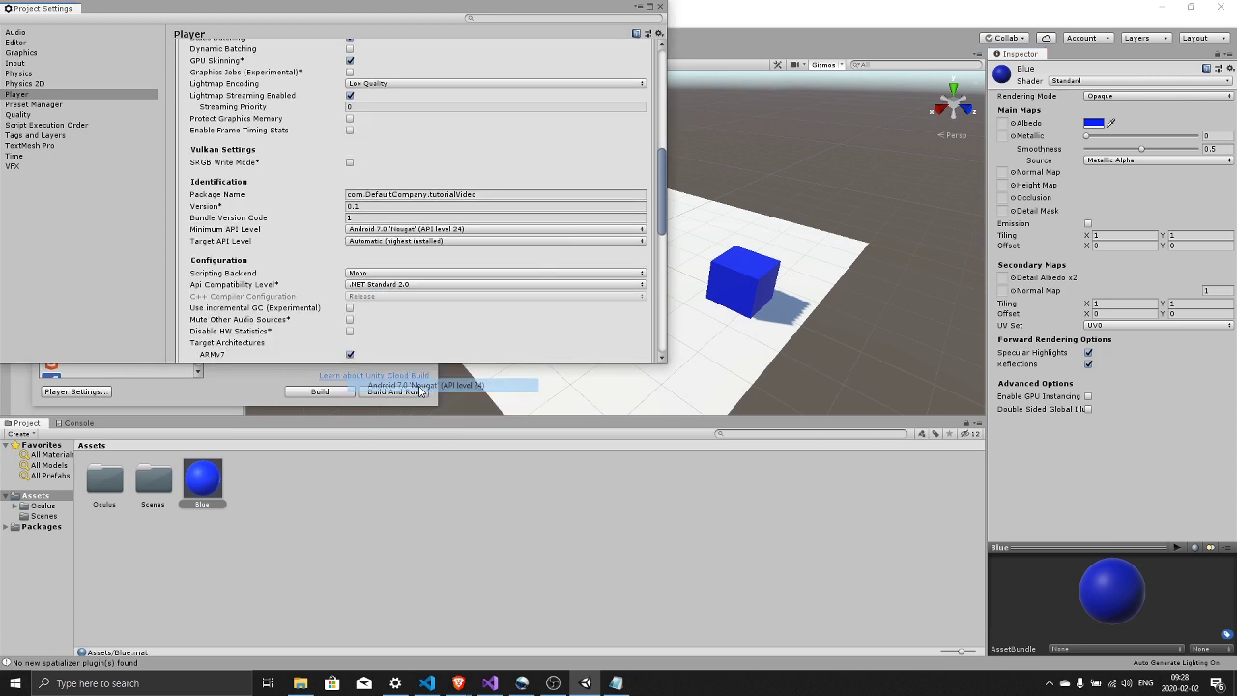
{"action": "left_click", "coordinate": [388, 242]}
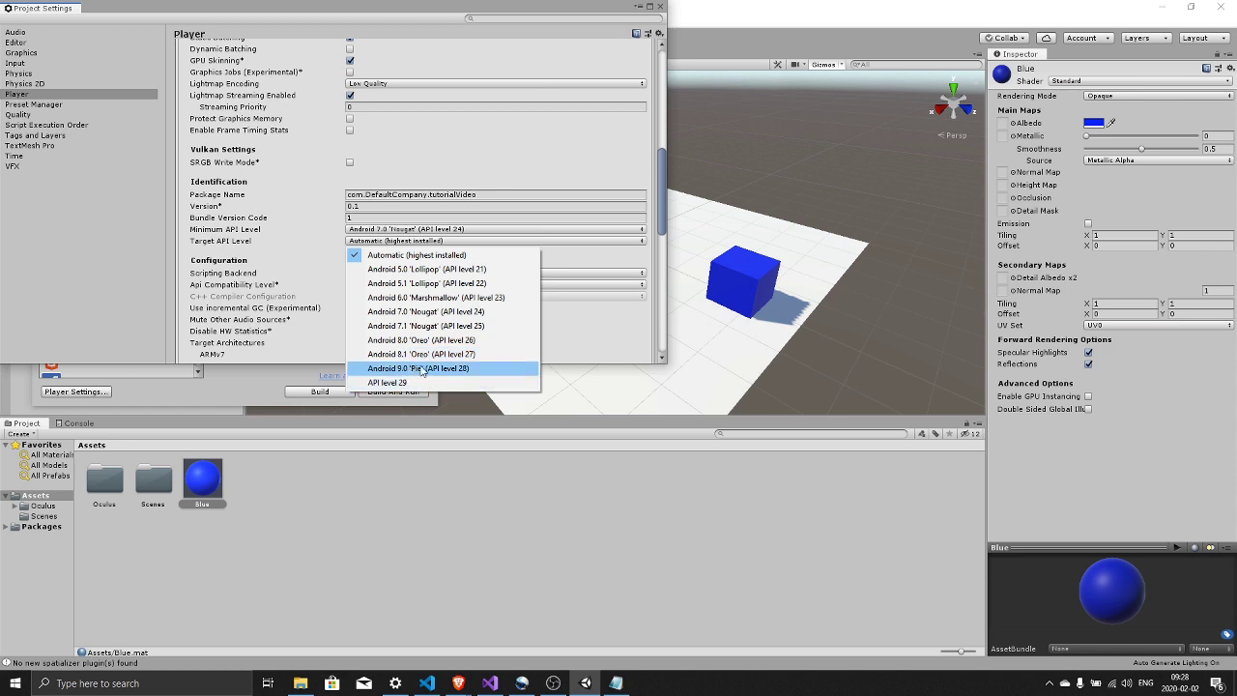
{"action": "left_click", "coordinate": [422, 368]}
- Keep the Mono scripting backend and set API Compatibility Level to .NET 4.x
{"action": "scroll", "coordinate": [322, 277], "scroll_direction": "down", "scroll_amount": 1}
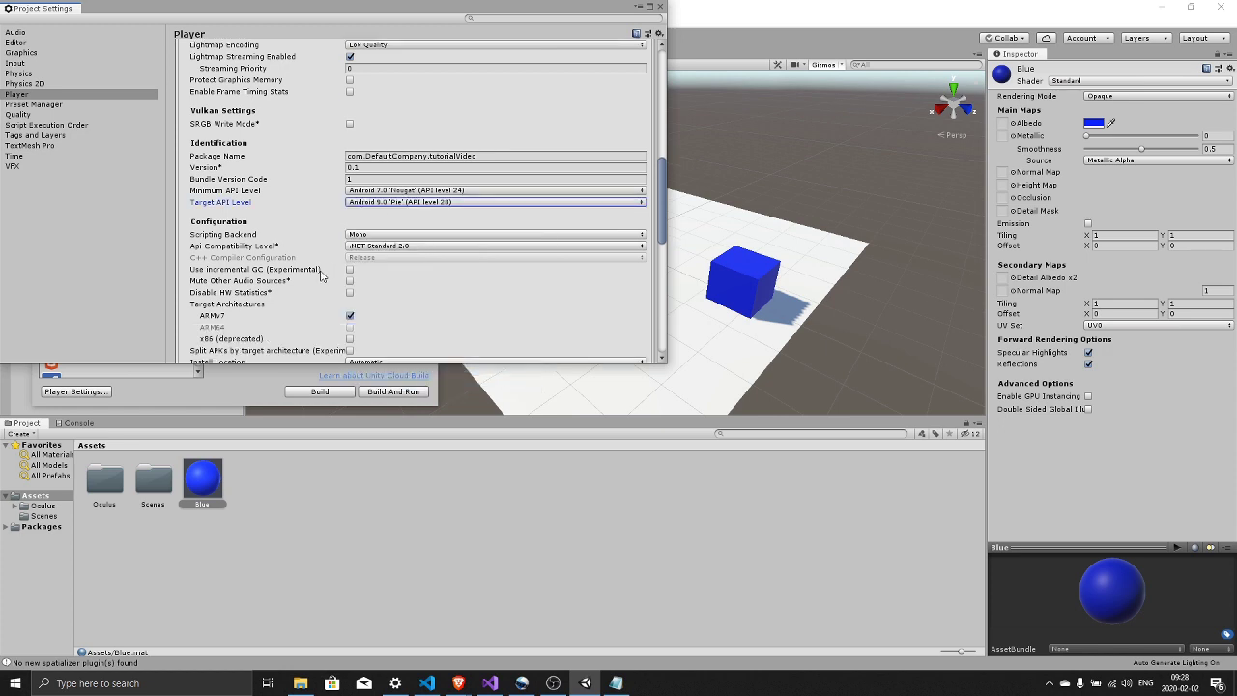
{"action": "left_click", "coordinate": [387, 235]}
{"action": "left_click", "coordinate": [423, 247]}
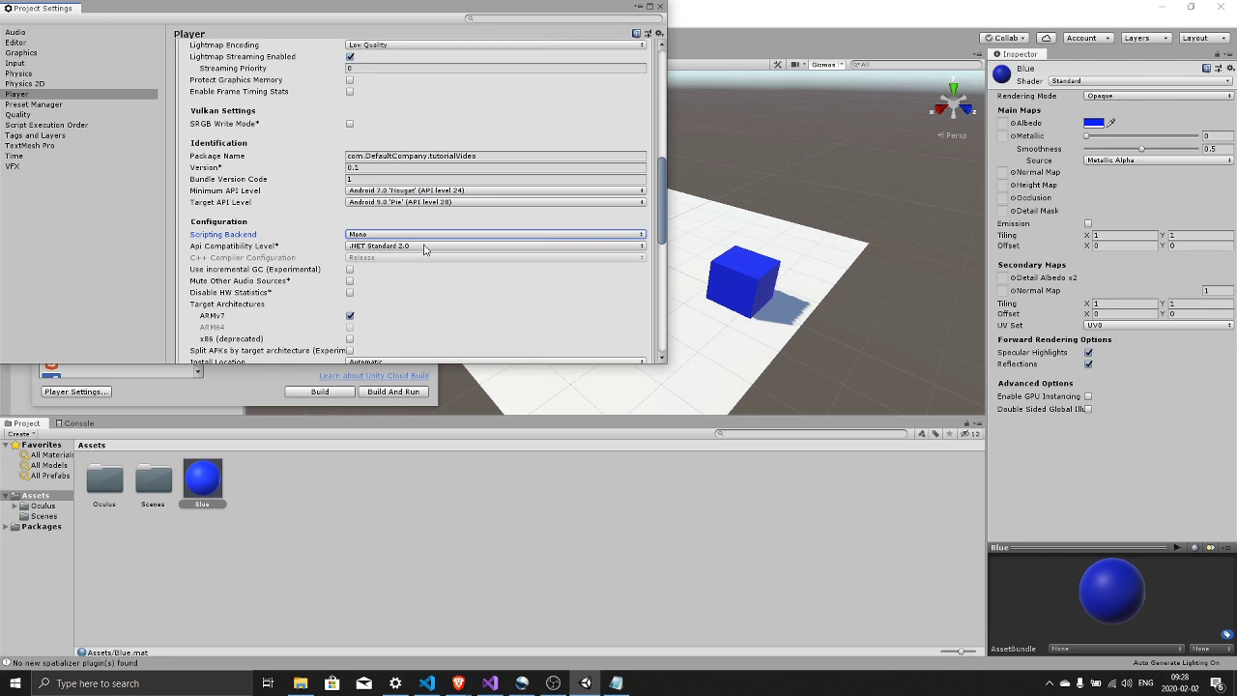
{"action": "left_click", "coordinate": [423, 248]}
{"action": "left_click", "coordinate": [381, 265]}
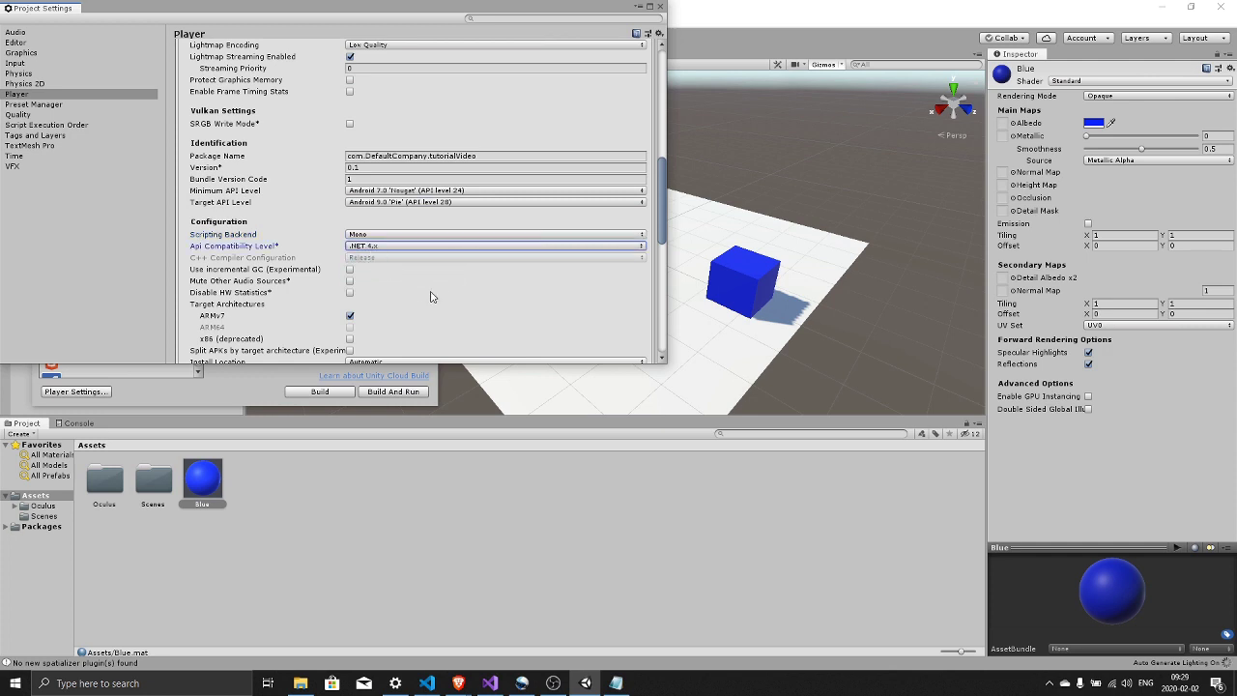
{"action": "scroll", "coordinate": [455, 284], "scroll_direction": "down", "scroll_amount": 2}
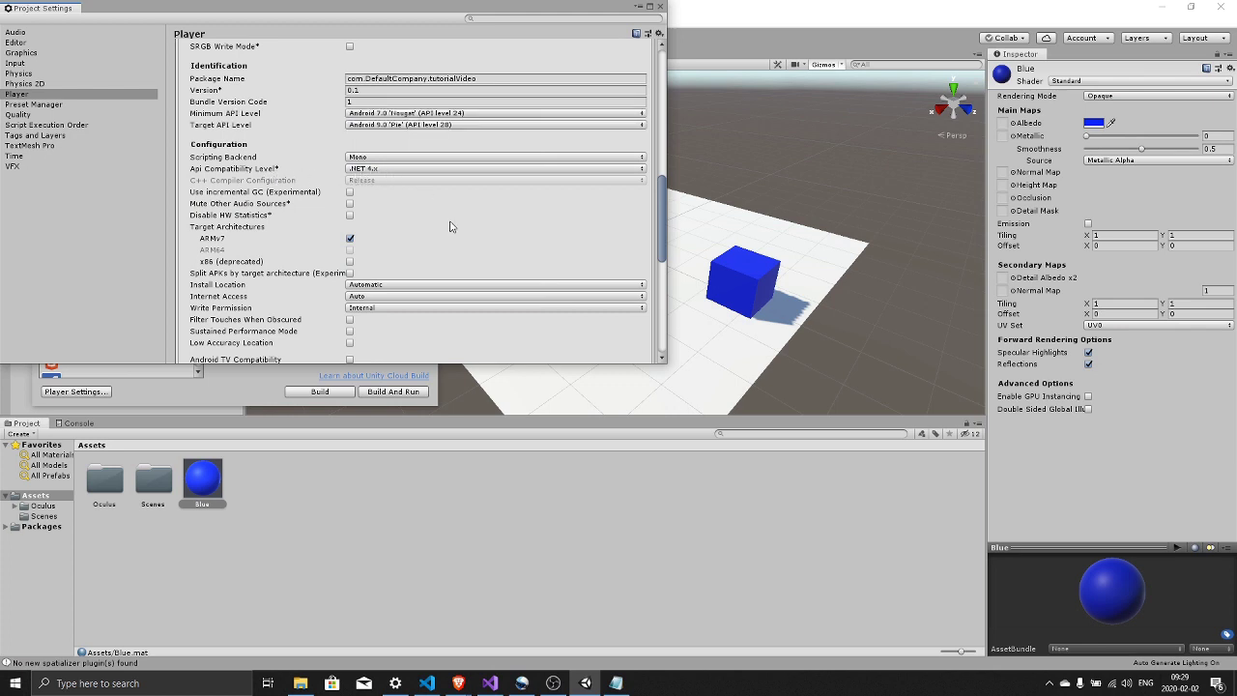
{"action": "scroll", "coordinate": [449, 226], "scroll_direction": "down", "scroll_amount": 8}
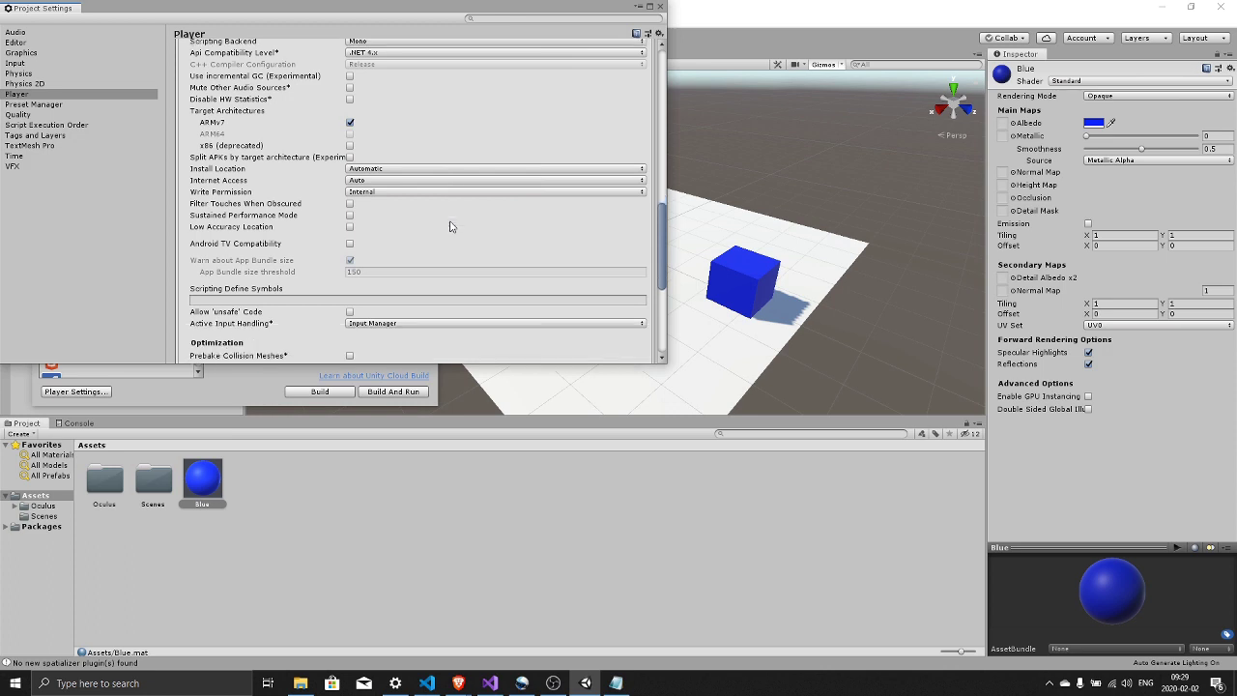
{"action": "scroll", "coordinate": [449, 226], "scroll_direction": "down", "scroll_amount": 10}
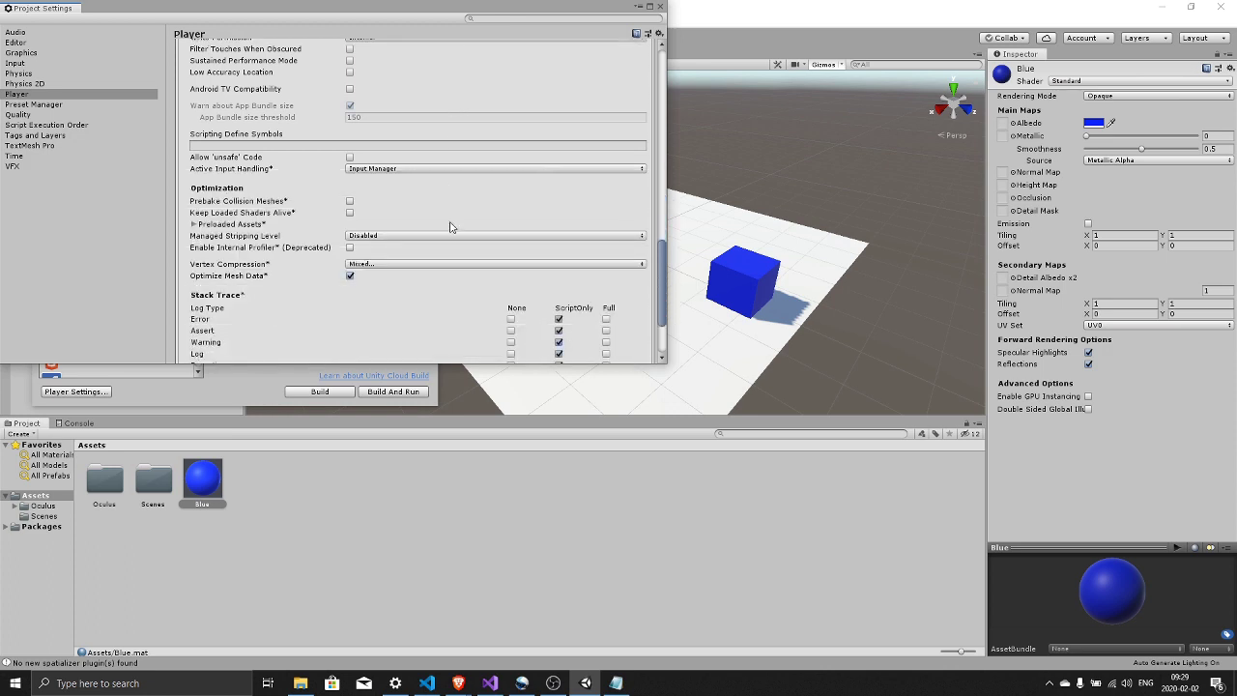
{"action": "scroll", "coordinate": [418, 264], "scroll_direction": "up", "scroll_amount": 12}
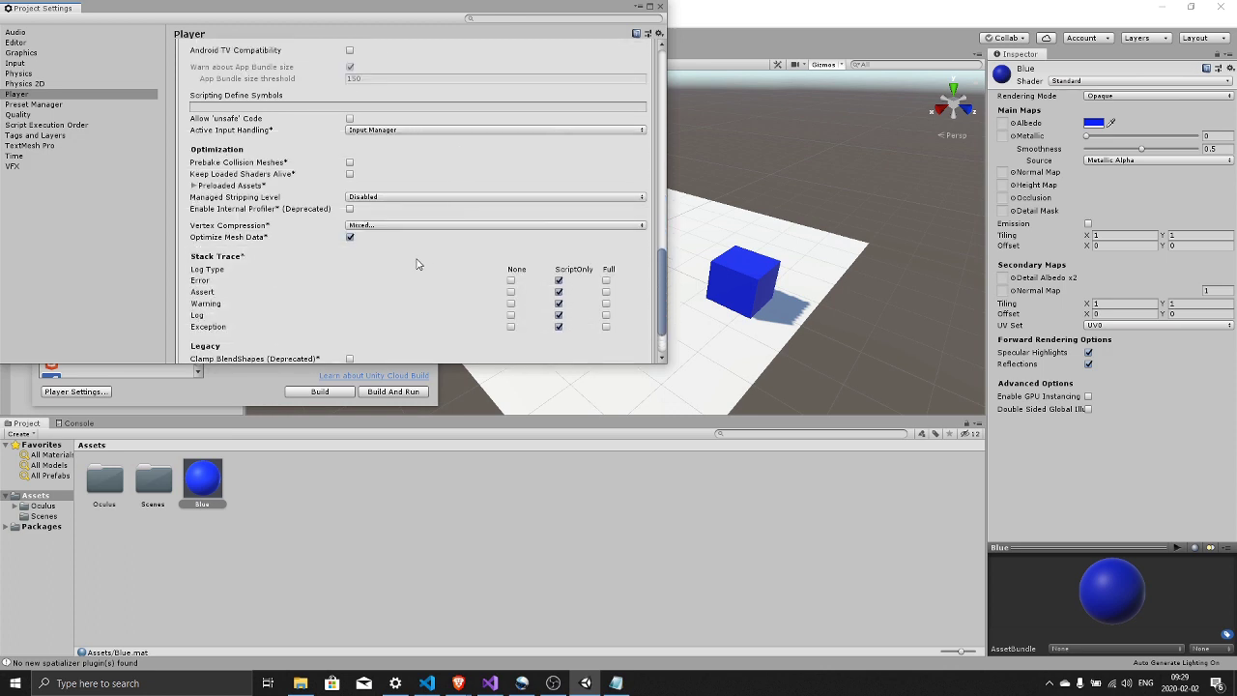
{"action": "scroll", "coordinate": [418, 264], "scroll_direction": "up", "scroll_amount": 20}
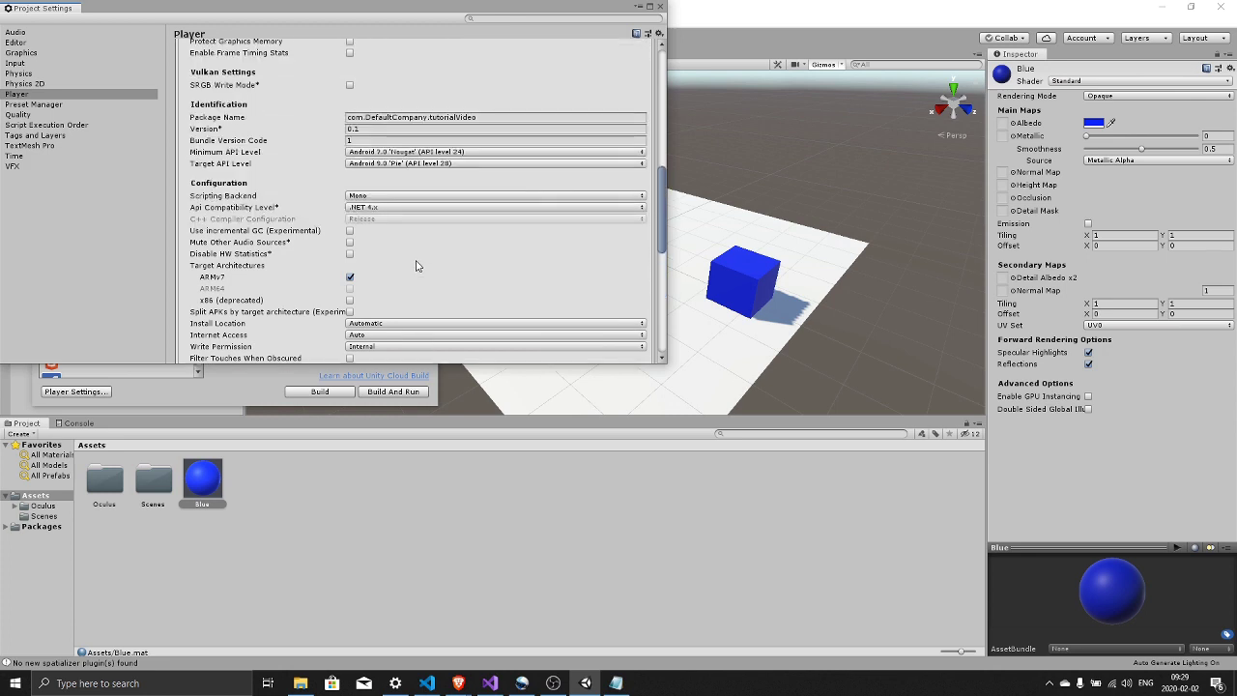
{"action": "scroll", "coordinate": [414, 265], "scroll_direction": "up", "scroll_amount": 2}
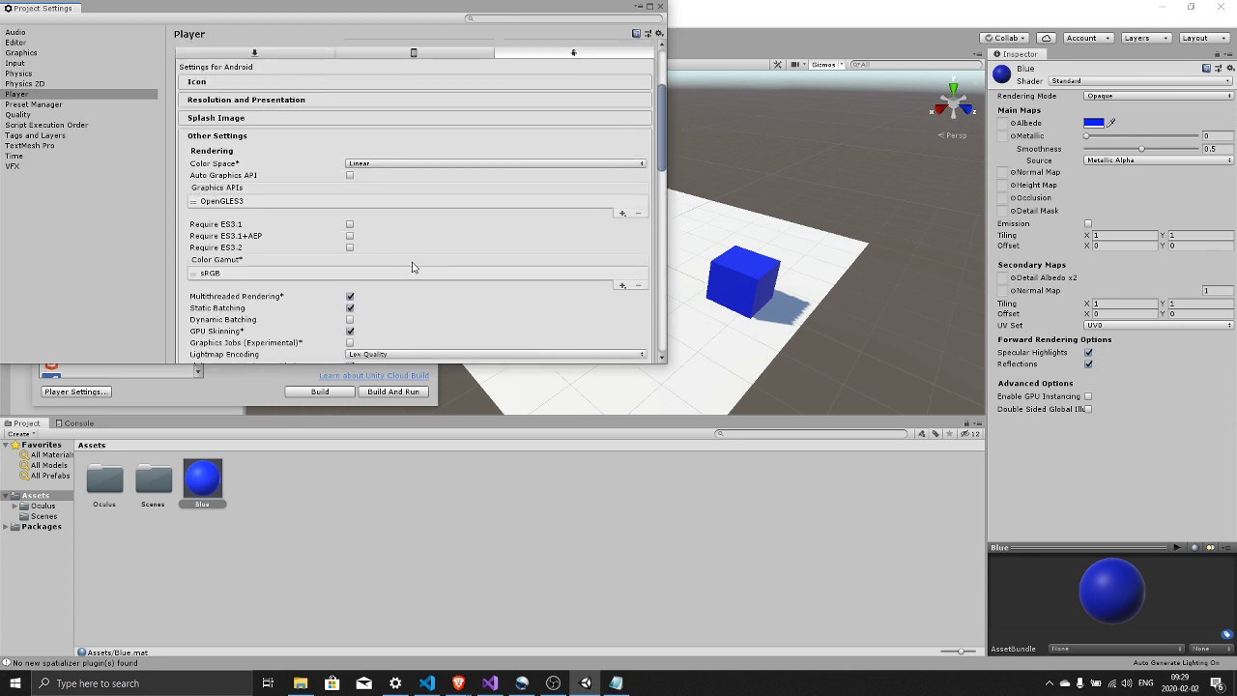
- In Quality settings, delete the Low, Medium, High, Very High and Ultra levels, keeping Very Low
{"action": "left_click", "coordinate": [22, 115]}
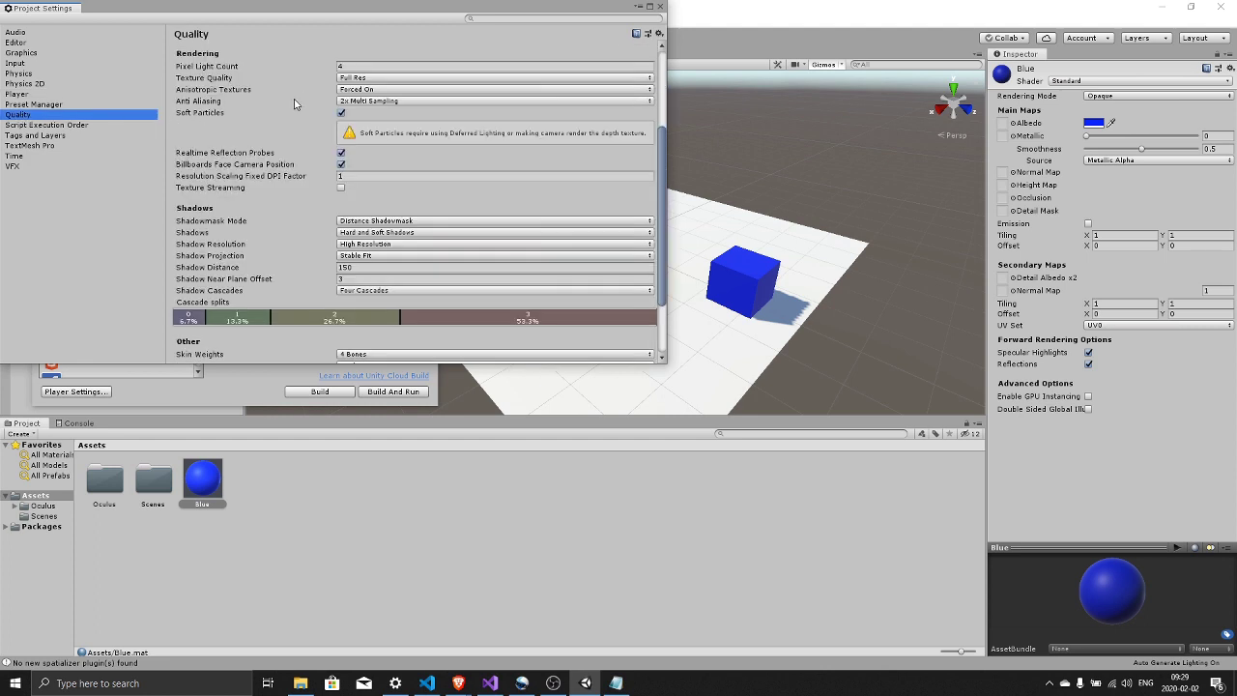
{"action": "scroll", "coordinate": [416, 227], "scroll_direction": "up", "scroll_amount": 7}
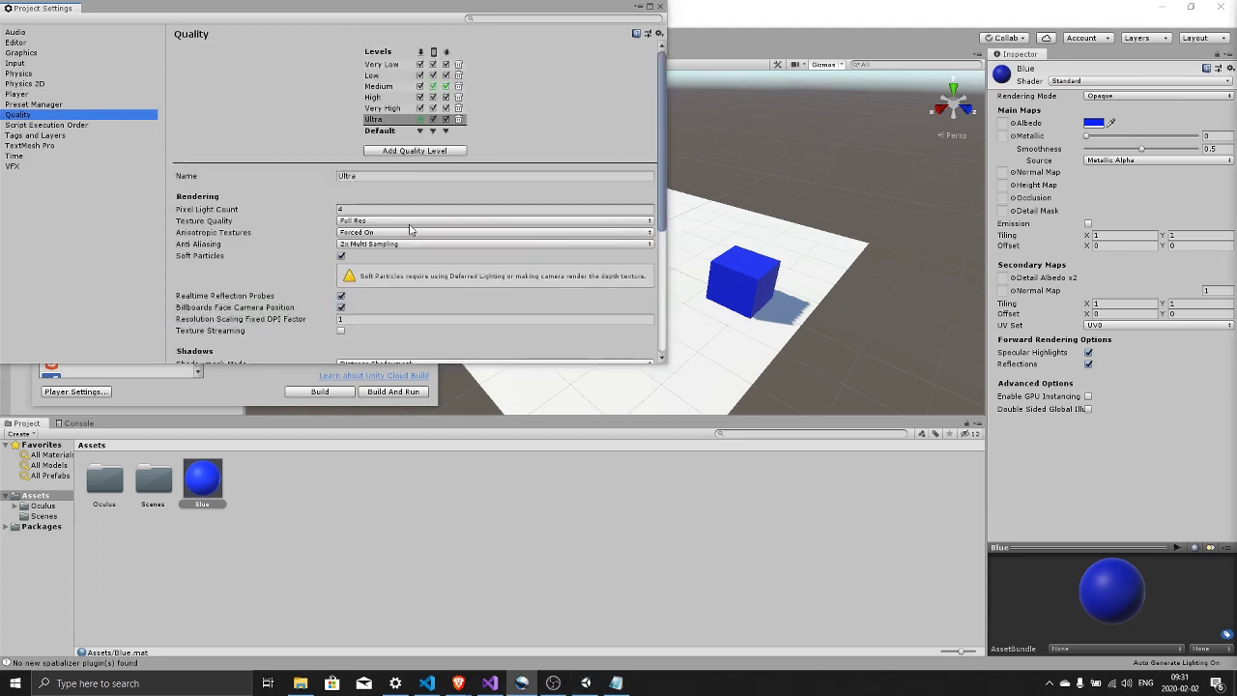
{"action": "left_click", "coordinate": [458, 76]}
{"action": "left_click", "coordinate": [459, 76]}
{"action": "left_click", "coordinate": [459, 76]}
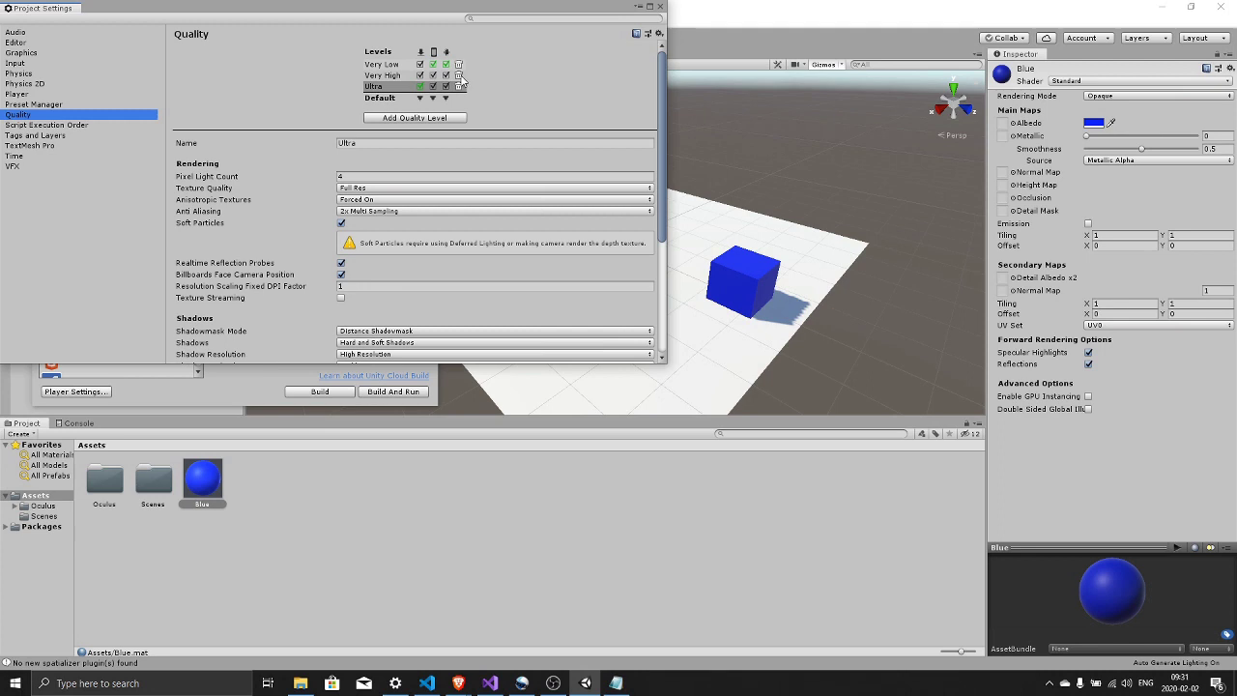
{"action": "left_click", "coordinate": [459, 75]}
{"action": "left_click", "coordinate": [459, 76]}
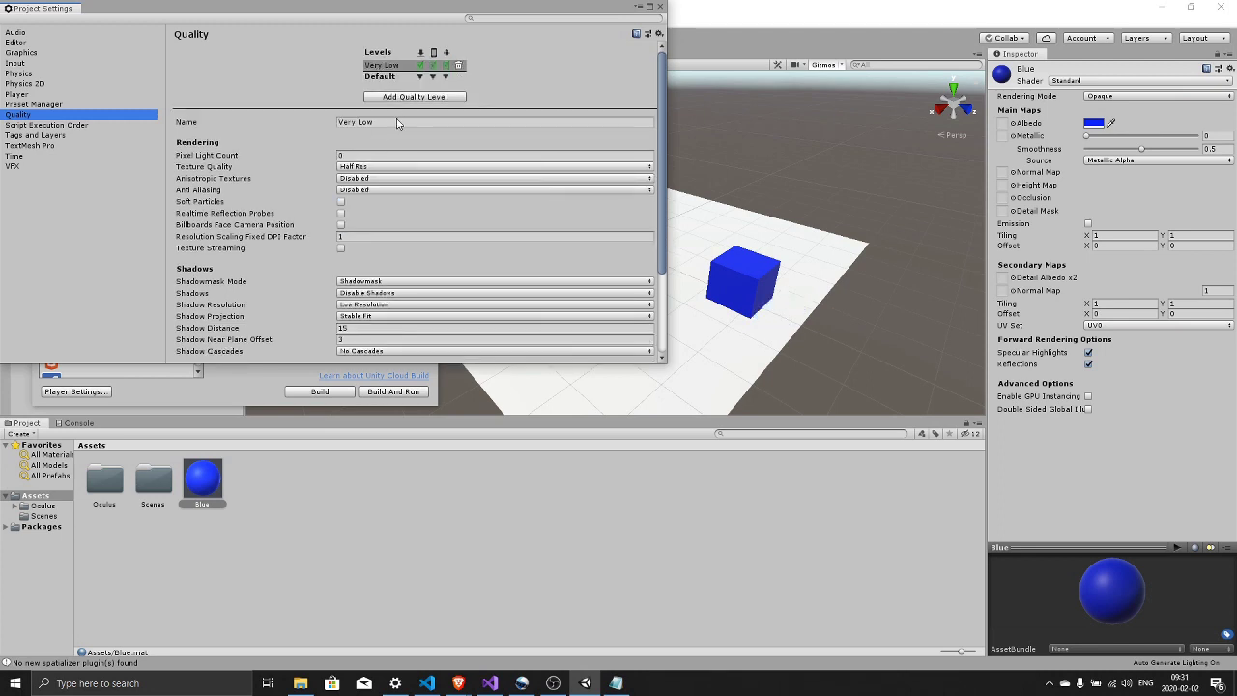
- Rename the remaining quality level to Quest
{"action": "left_click", "coordinate": [272, 123]}
{"action": "type", "text": "Qu3es"}
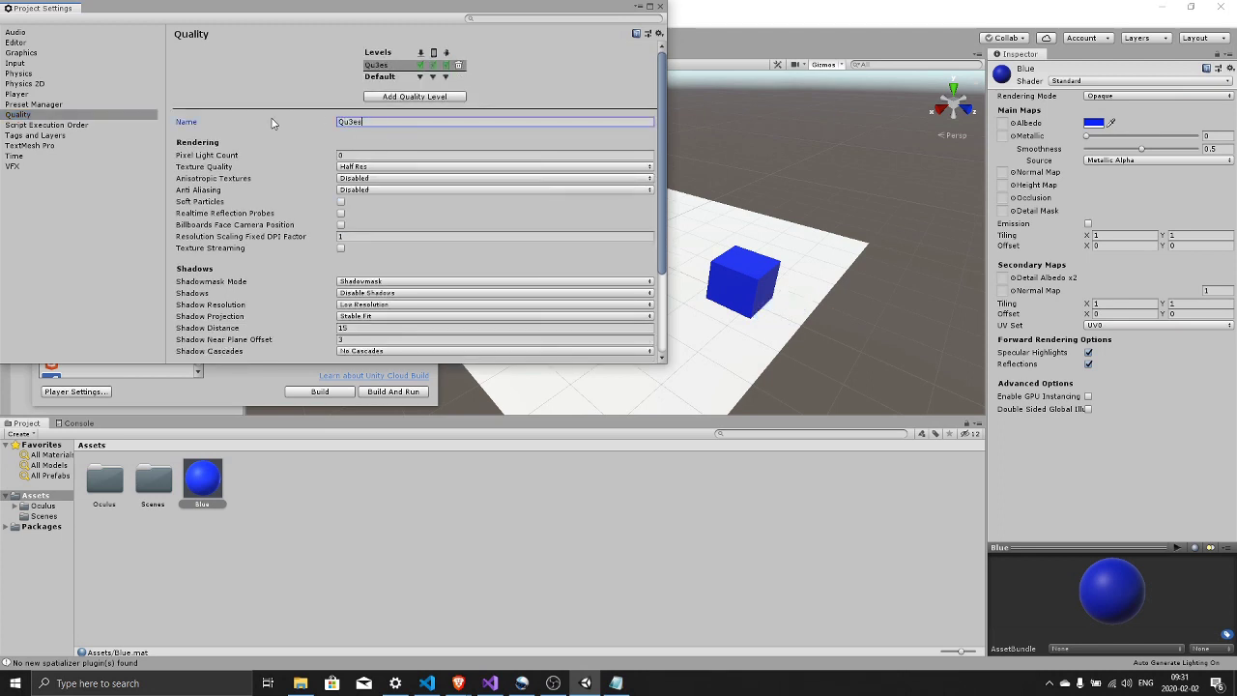
{"action": "key", "text": "BackSpace"}
{"action": "key", "text": "BackSpace"}
{"action": "type", "text": "e"}
{"action": "key", "text": "alt+Tab"}
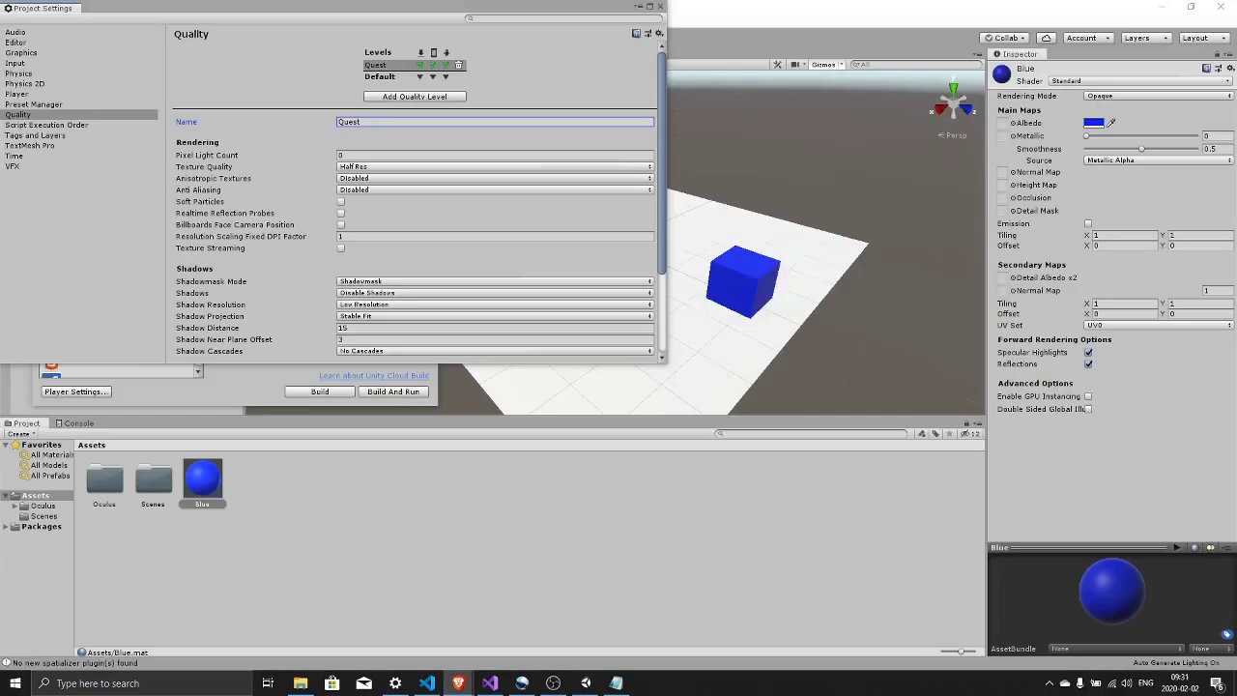
- Give the Quest level Full Res textures, Per Texture anisotropic filtering and 4x Multi Sampling anti-aliasing
{"action": "left_click", "coordinate": [360, 168]}
{"action": "left_click", "coordinate": [369, 180]}
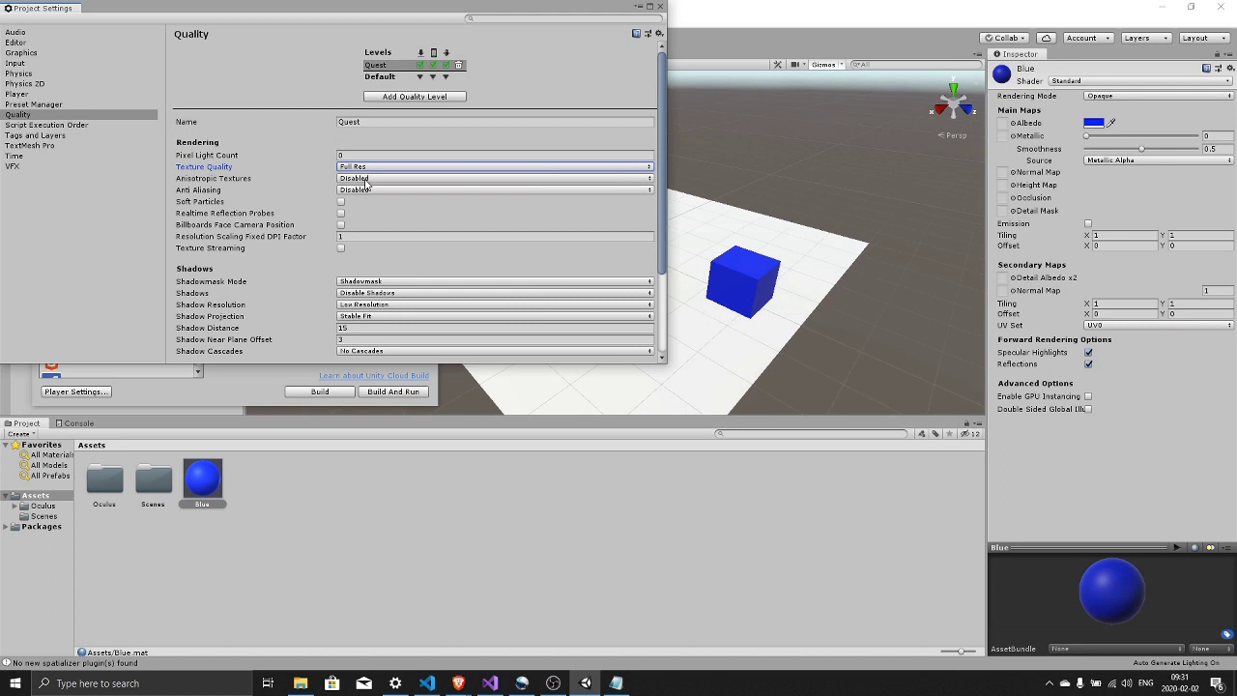
{"action": "left_click", "coordinate": [366, 181]}
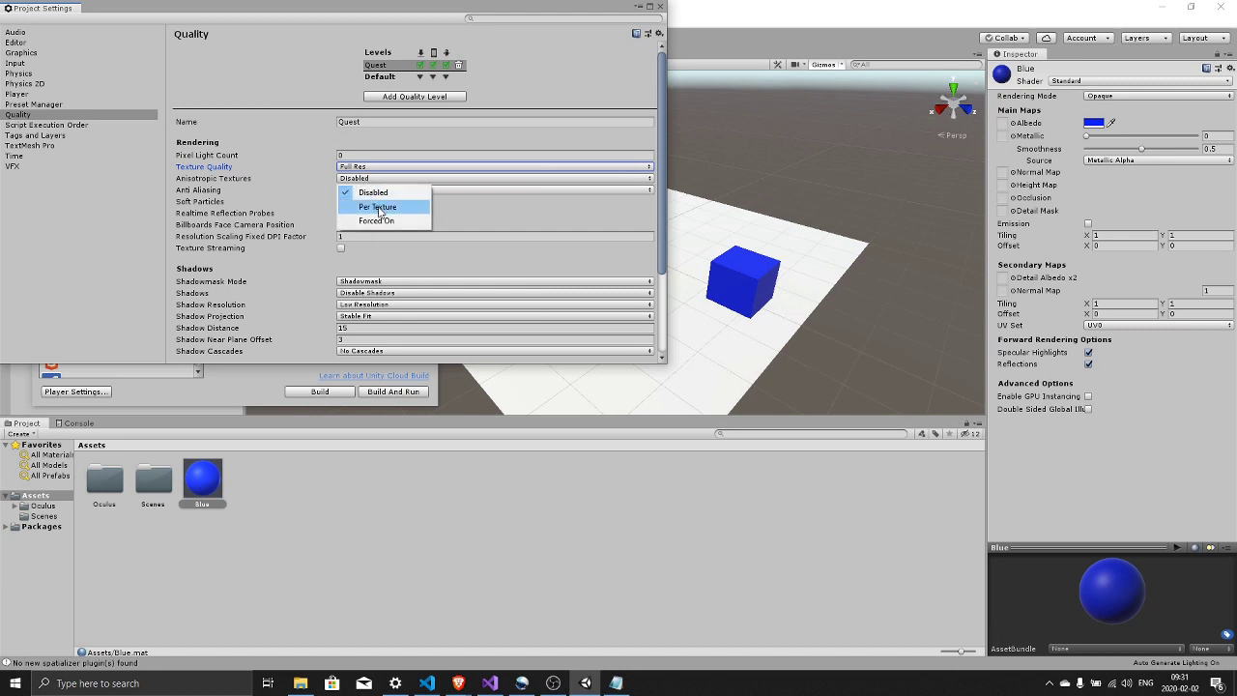
{"action": "left_click", "coordinate": [378, 211]}
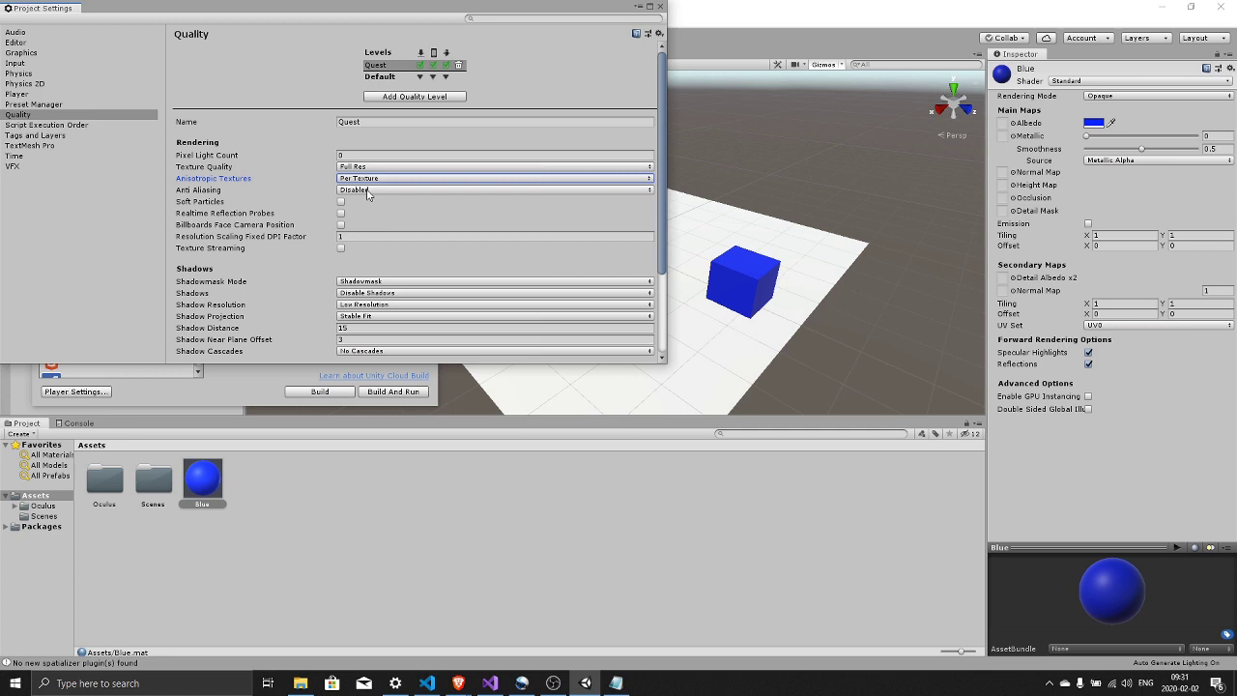
{"action": "left_click", "coordinate": [368, 192]}
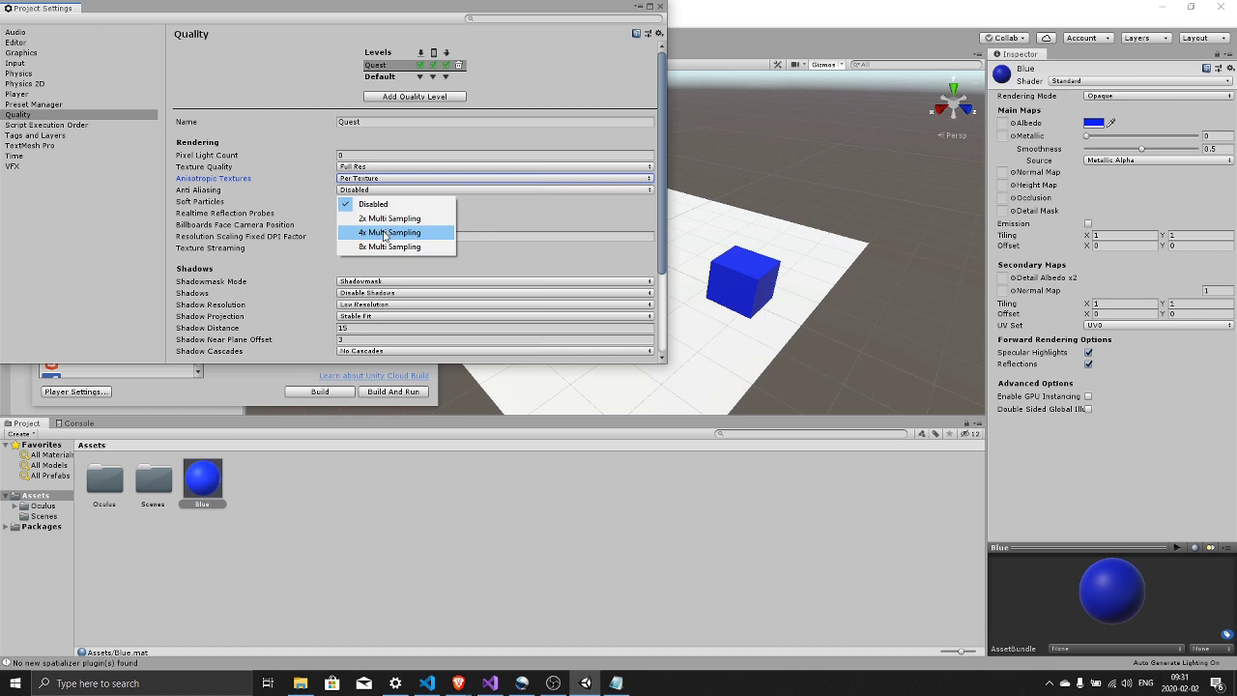
{"action": "left_click", "coordinate": [380, 233]}
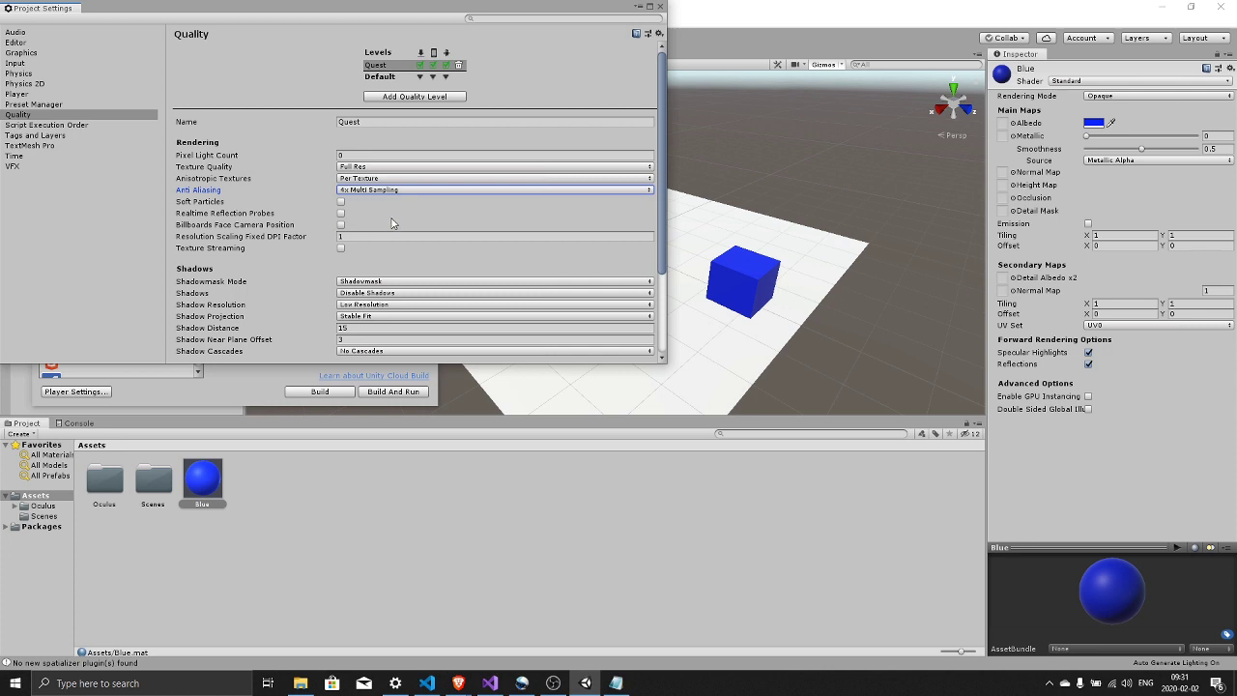
{"action": "scroll", "coordinate": [394, 232], "scroll_direction": "down", "scroll_amount": 2}
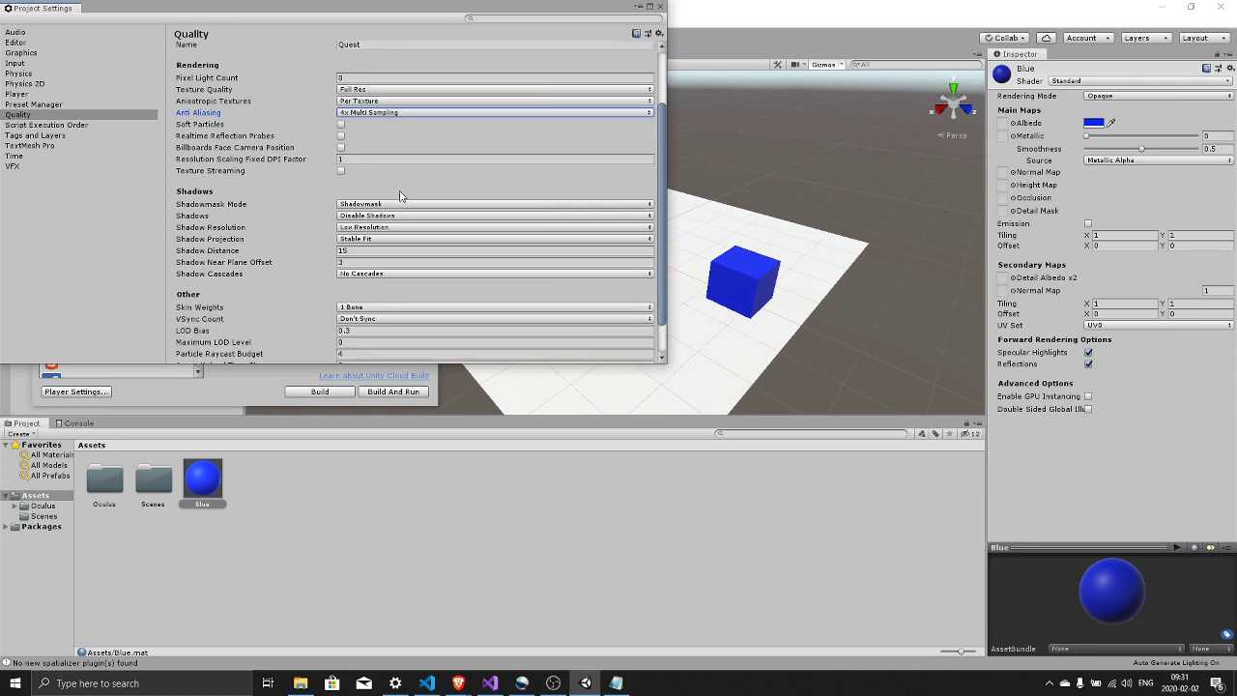
{"action": "scroll", "coordinate": [406, 201], "scroll_direction": "down", "scroll_amount": 1}
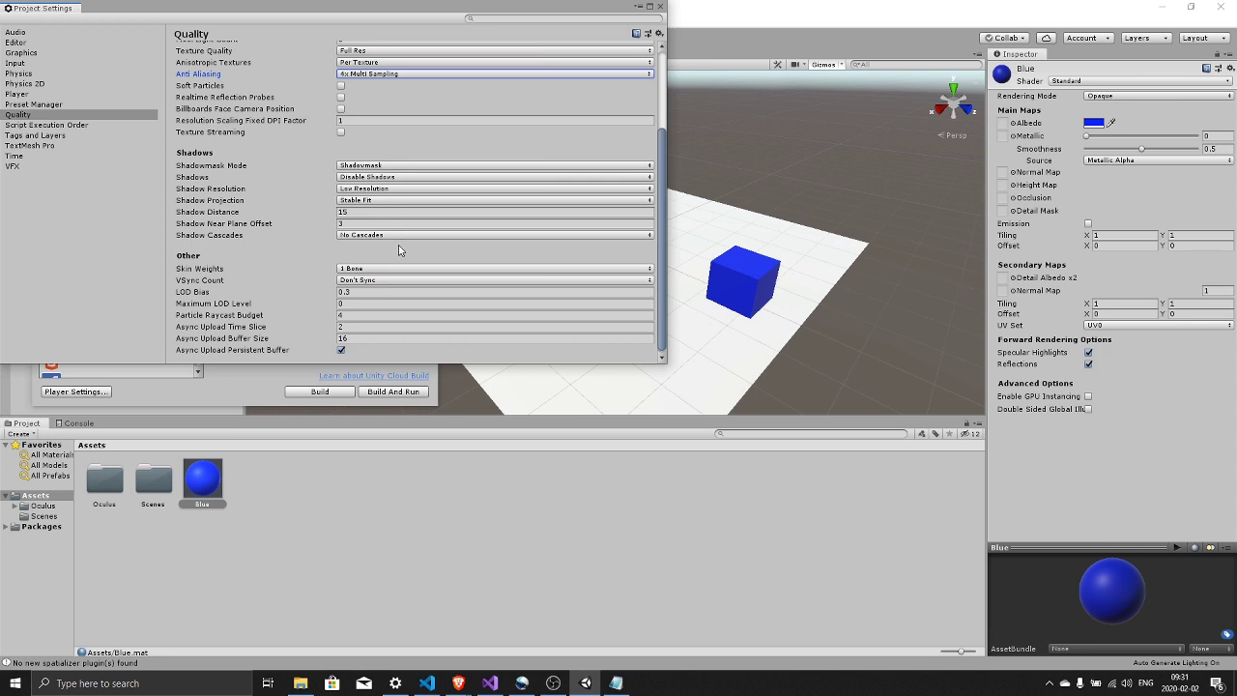
{"action": "scroll", "coordinate": [398, 245], "scroll_direction": "down", "scroll_amount": 1}
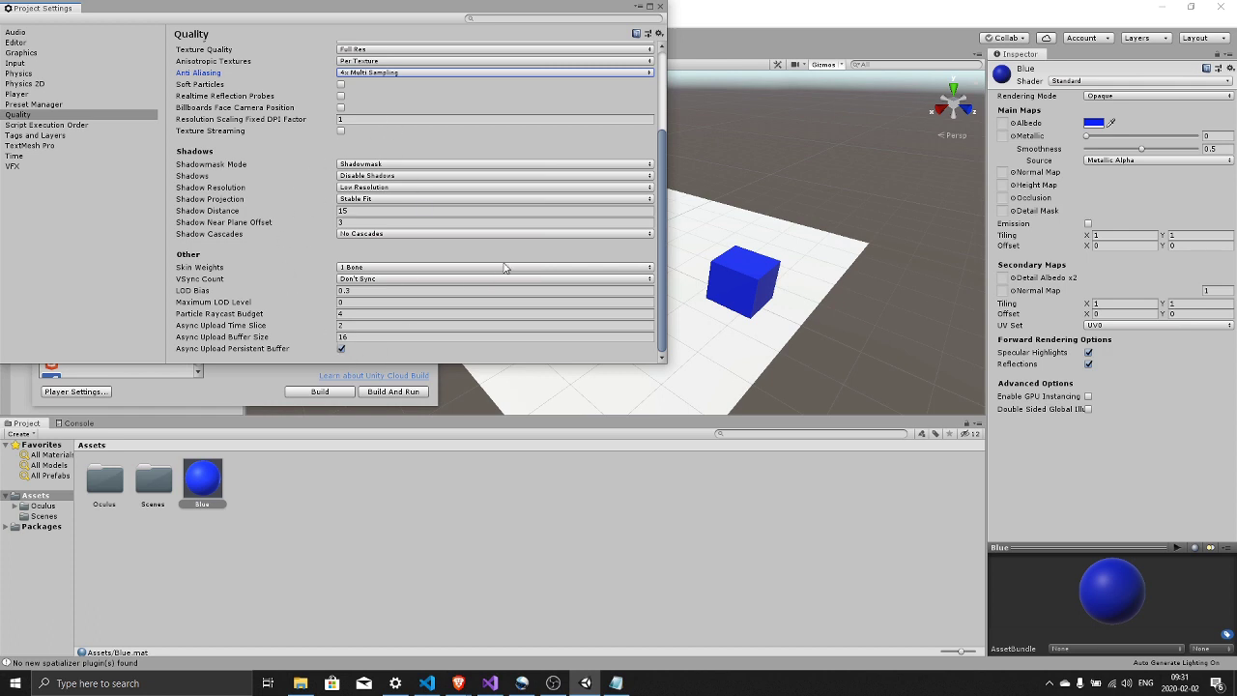
{"action": "scroll", "coordinate": [503, 267], "scroll_direction": "up", "scroll_amount": 4}
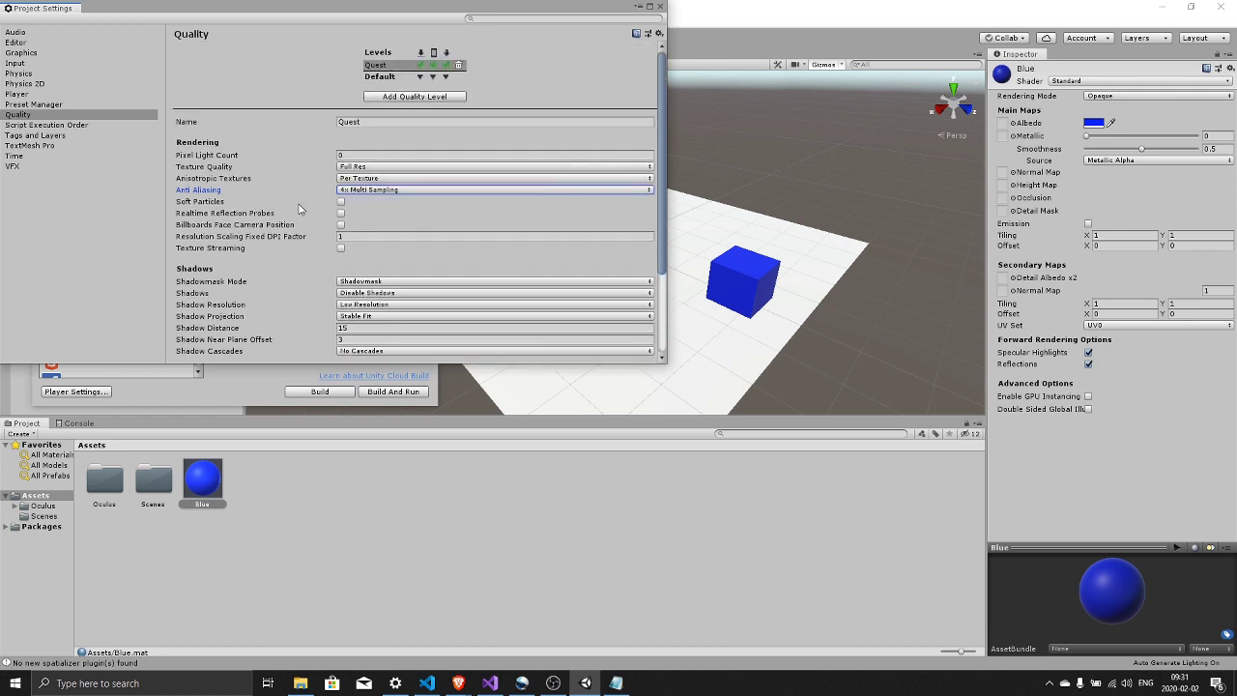
- Set the Time settings' Fixed Timestep to 1/72, giving 0.01388889
{"action": "left_click", "coordinate": [16, 157]}
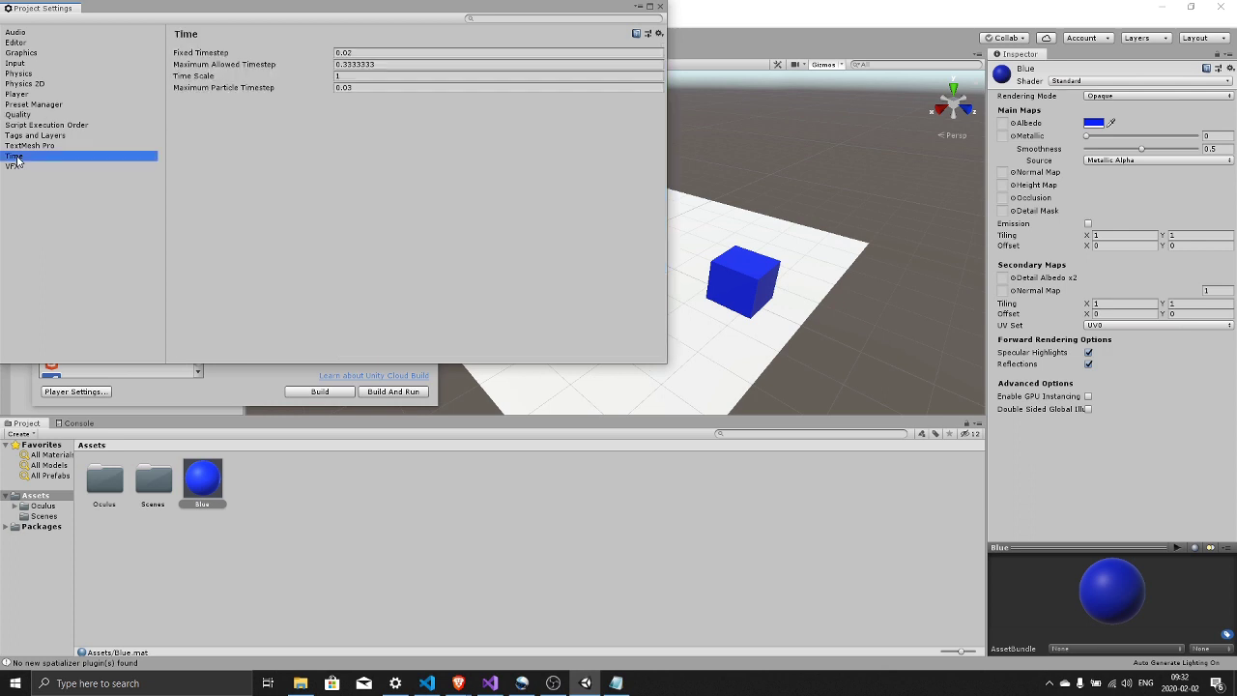
{"action": "left_click", "coordinate": [367, 52]}
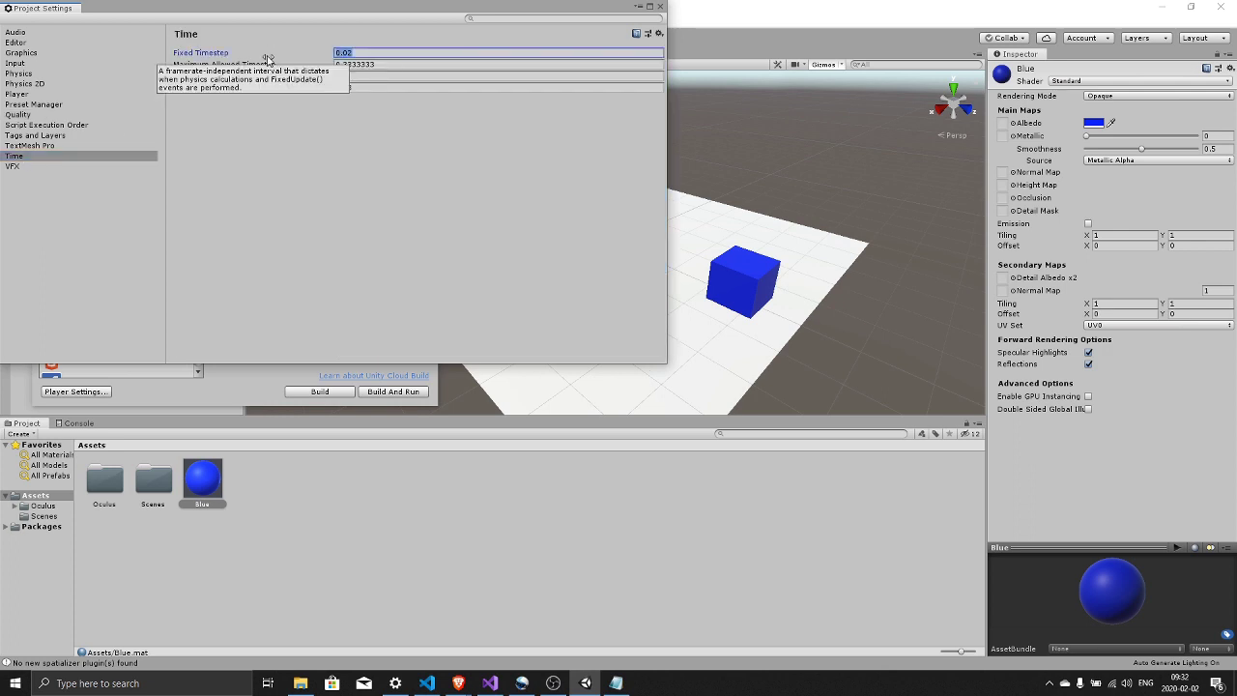
{"action": "type", "text": "1/72"}
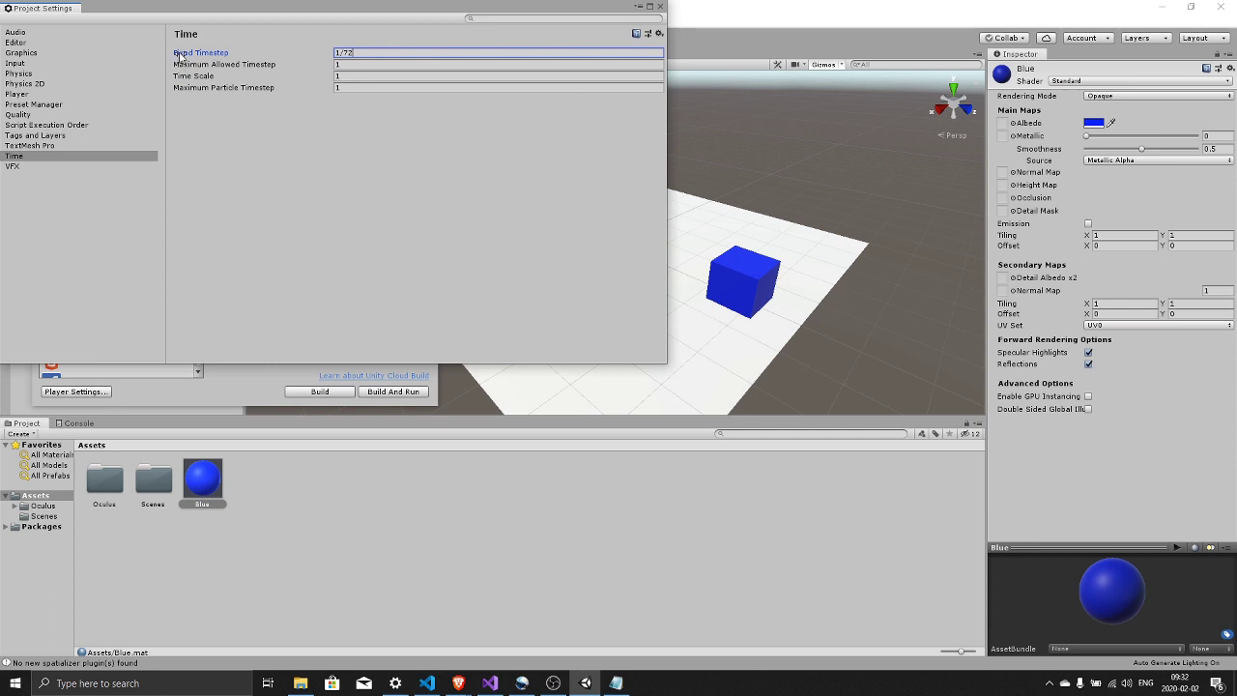
{"action": "key", "text": "Return"}
{"action": "left_click", "coordinate": [336, 54]}
- Close Project Settings and Build And Run, saving the apk as 'turorialVideo'
{"action": "left_click", "coordinate": [661, 8]}
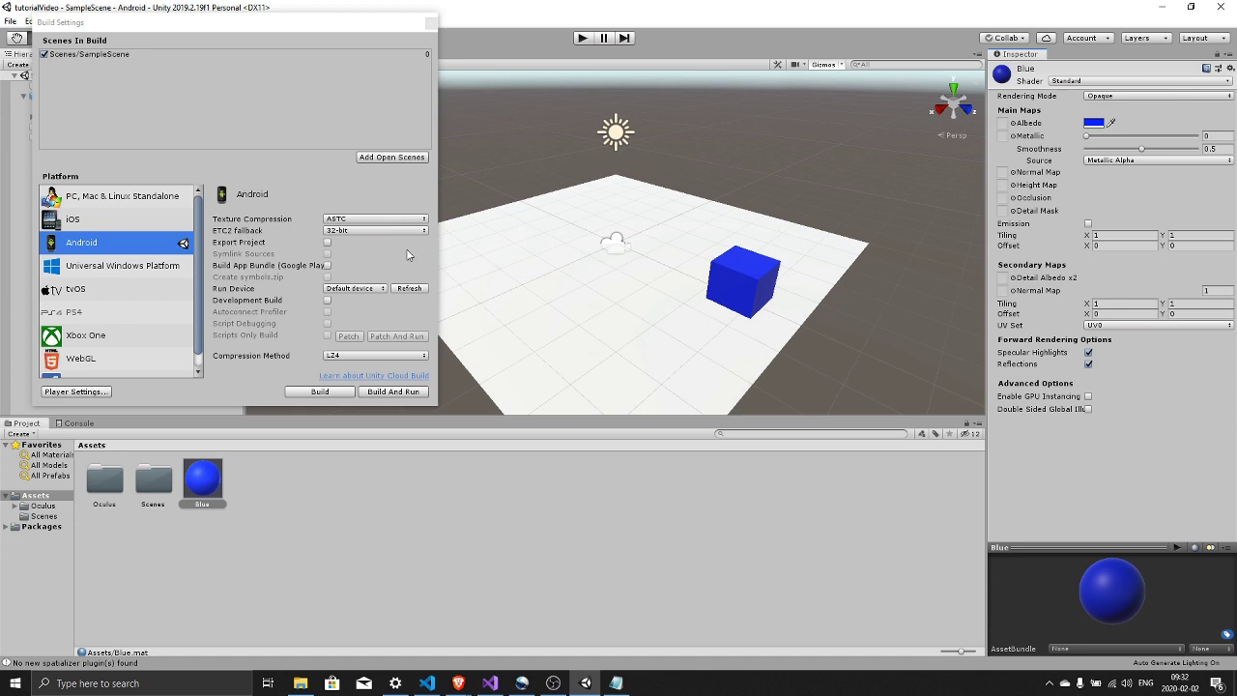
{"action": "left_click", "coordinate": [393, 392]}
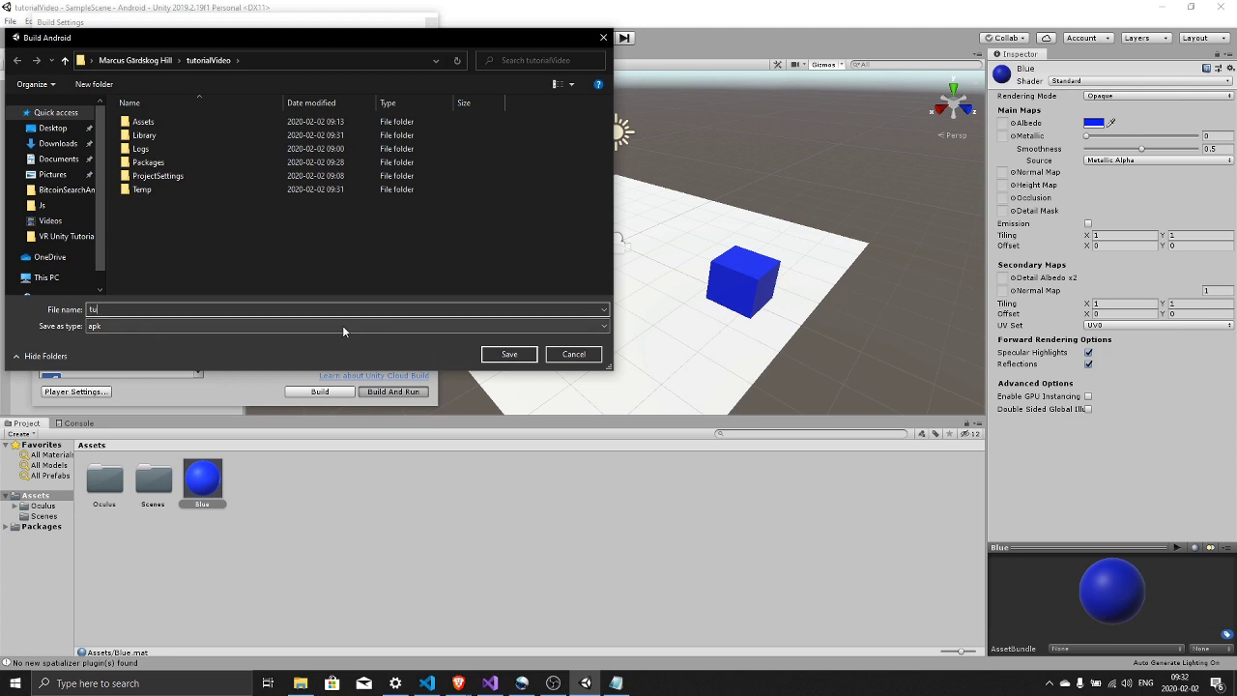
{"action": "type", "text": "turorialVideo"}
{"action": "left_click", "coordinate": [510, 353]}
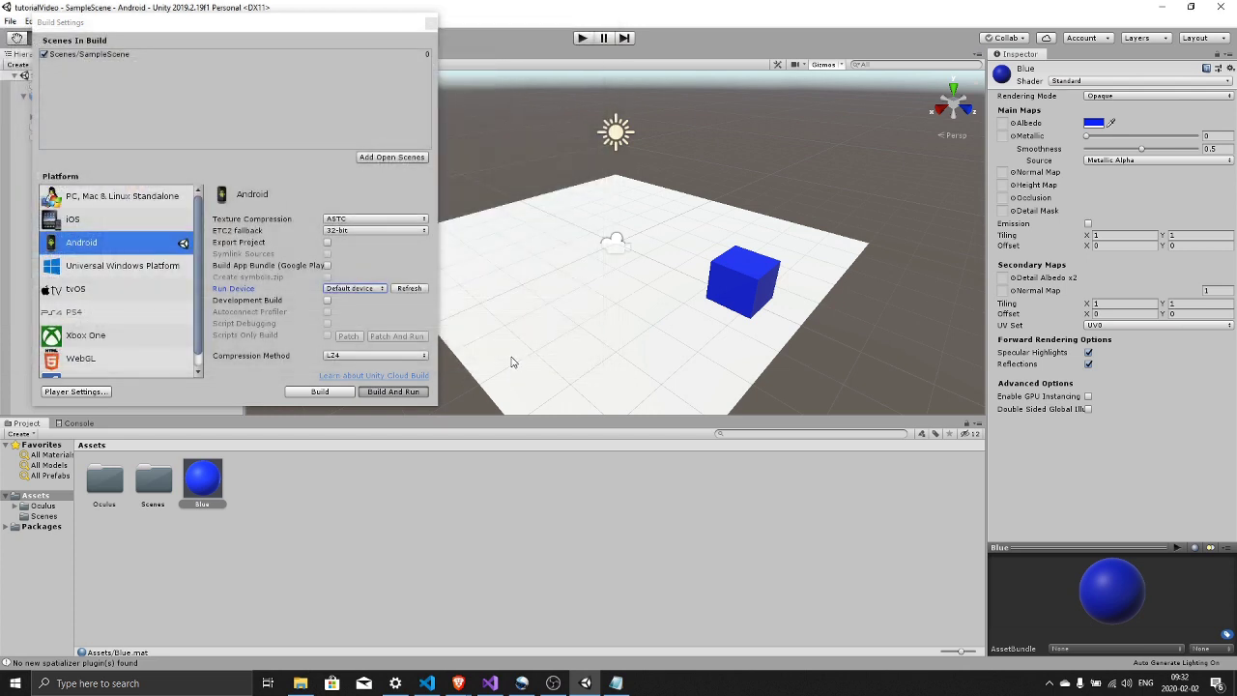